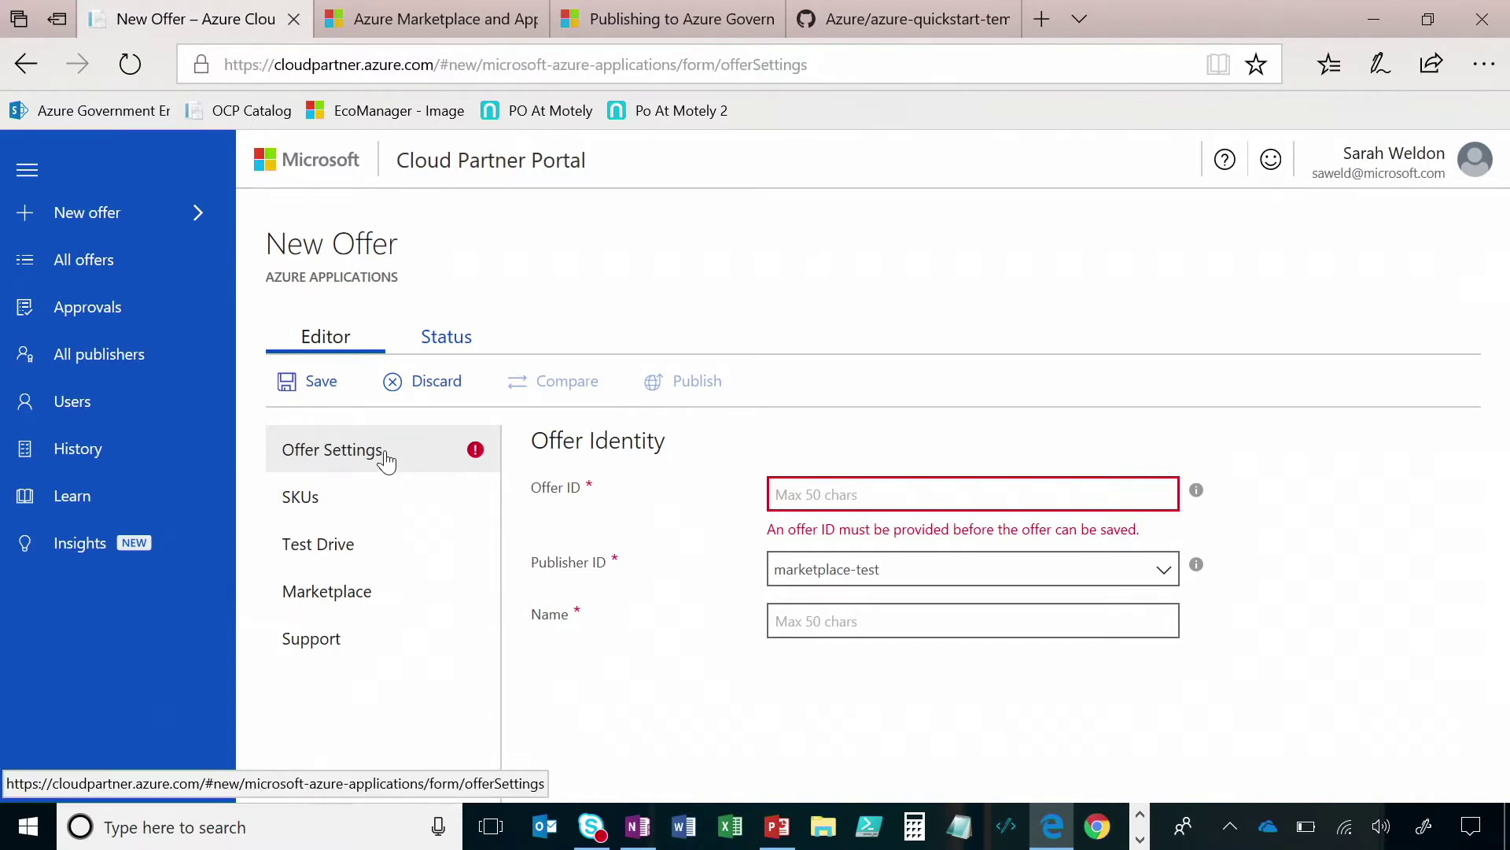
Enter offer ID sarah-govdemo and keep marketplace-test as the publisher
left_click(848, 497)
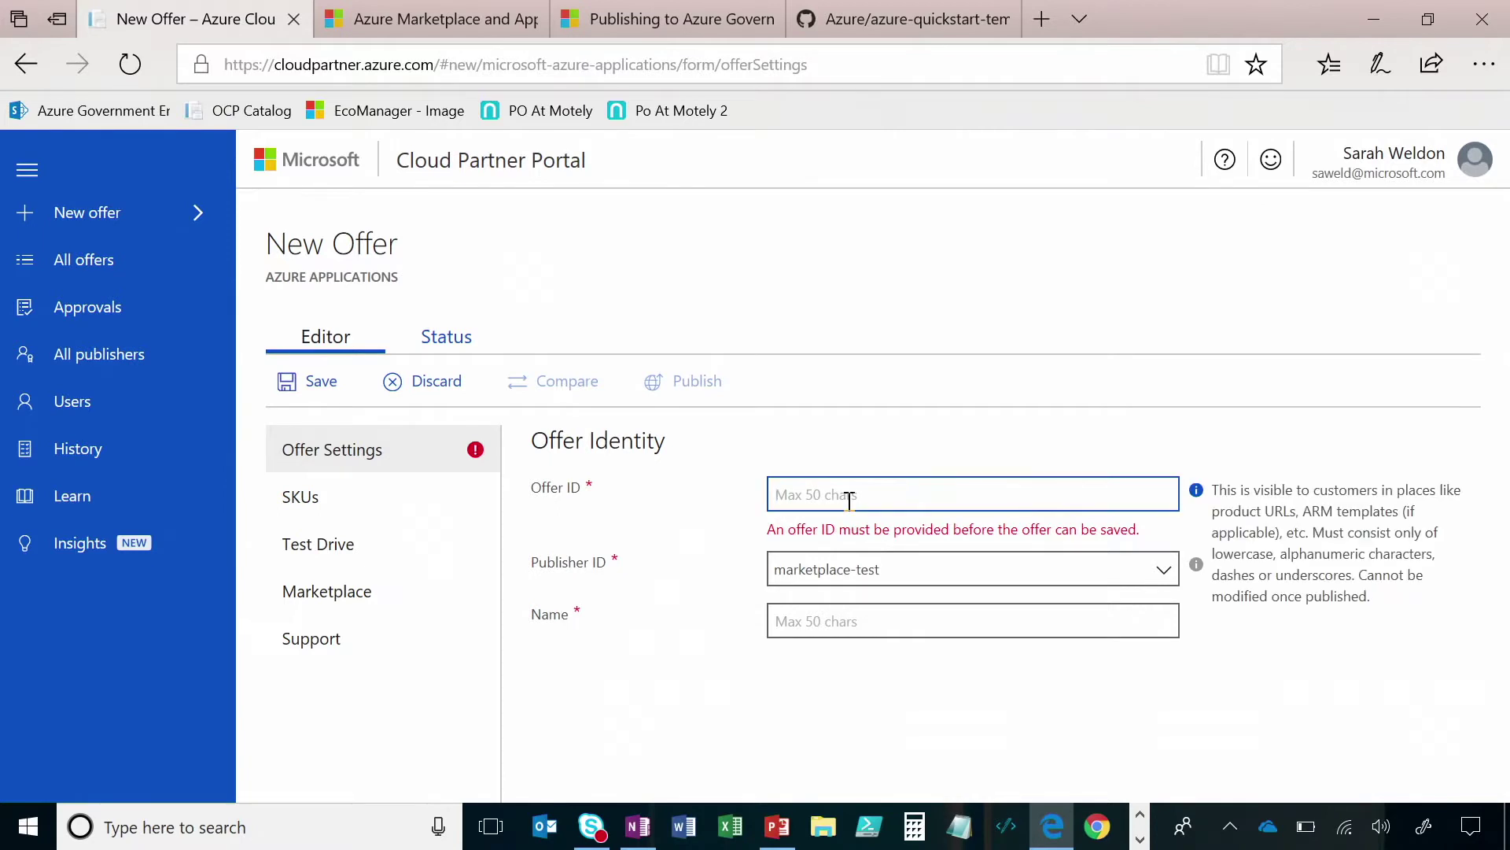
type("sarah")
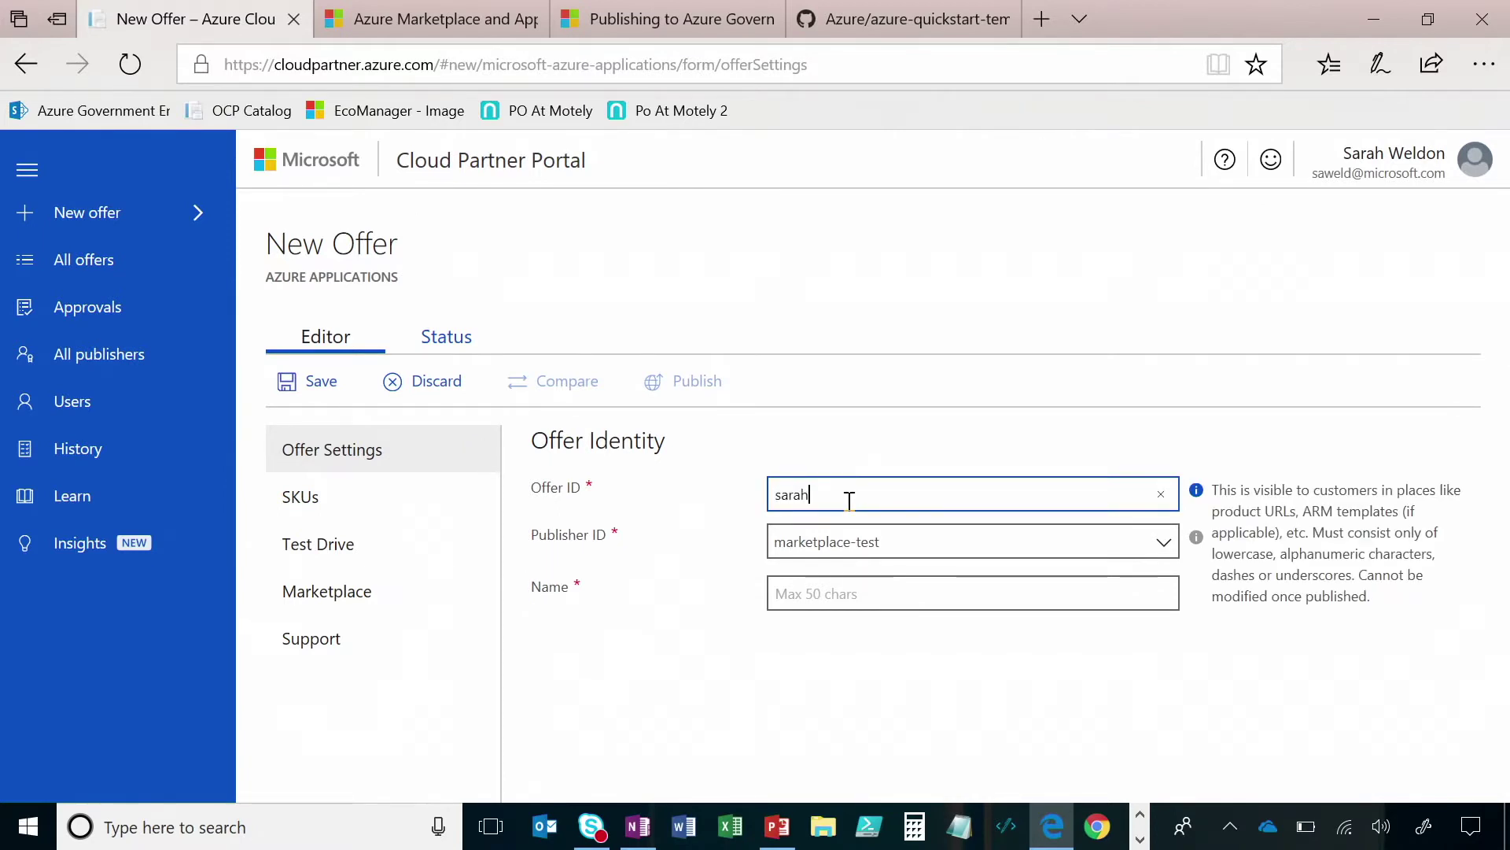
type("-govdemo")
key("Tab")
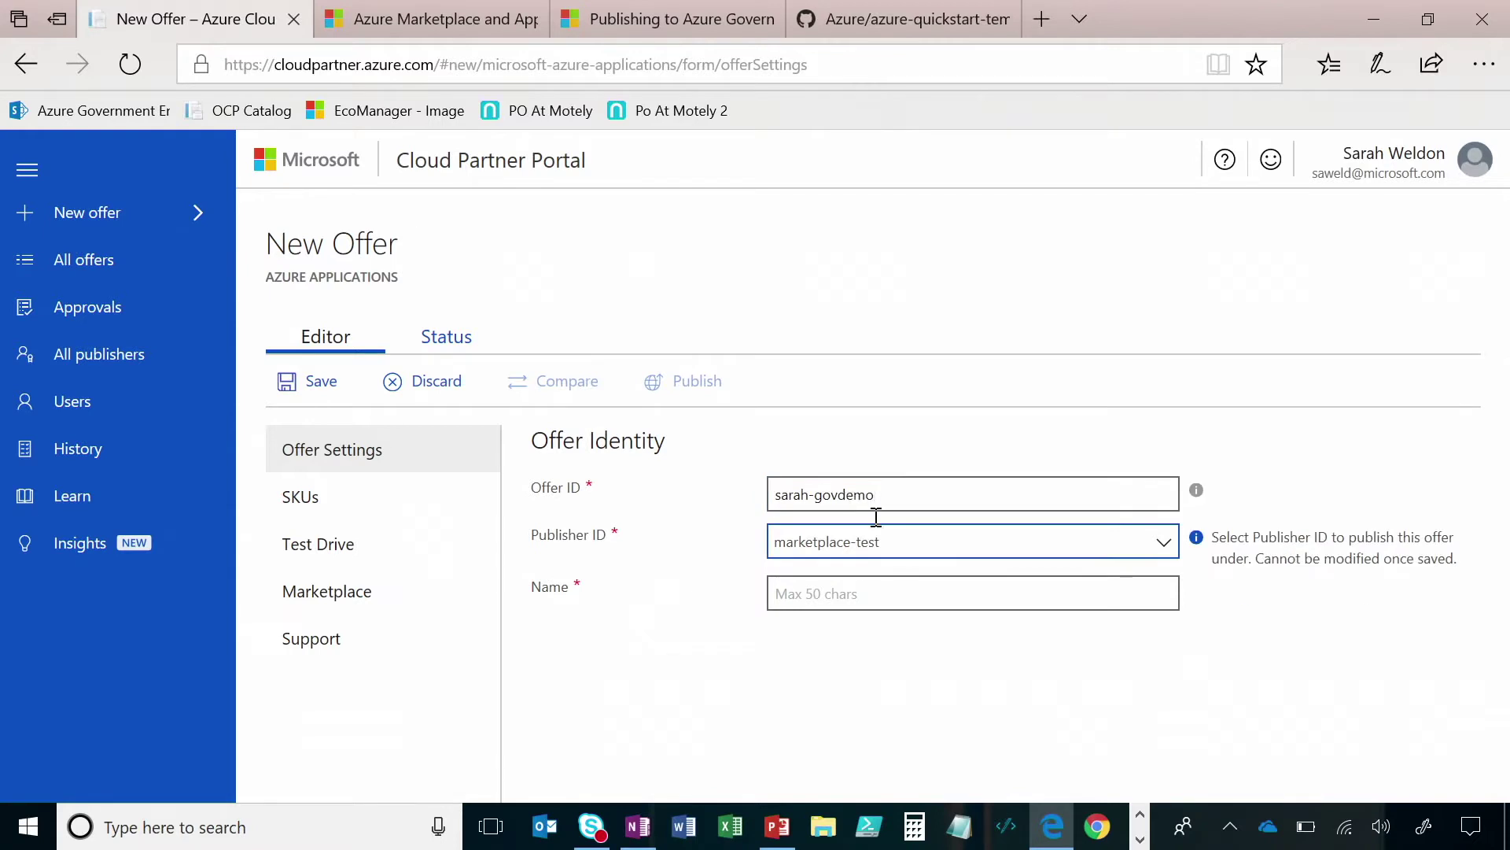
left_click(960, 541)
left_click(878, 654)
Name the offer sarahtechdemogov and save it
left_click(911, 591)
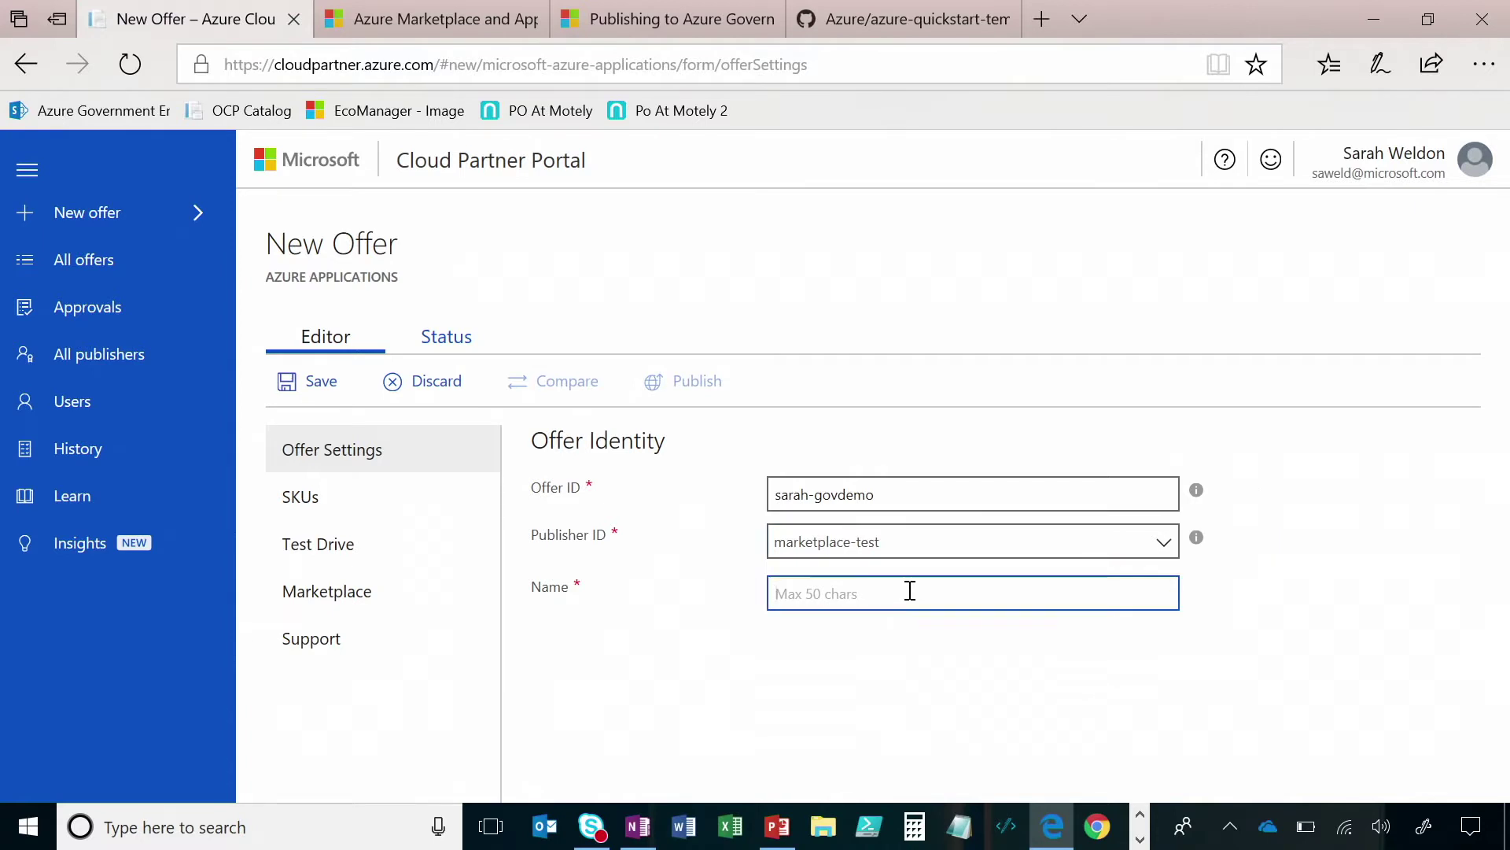
type("sarahtechdemogov")
left_click(912, 704)
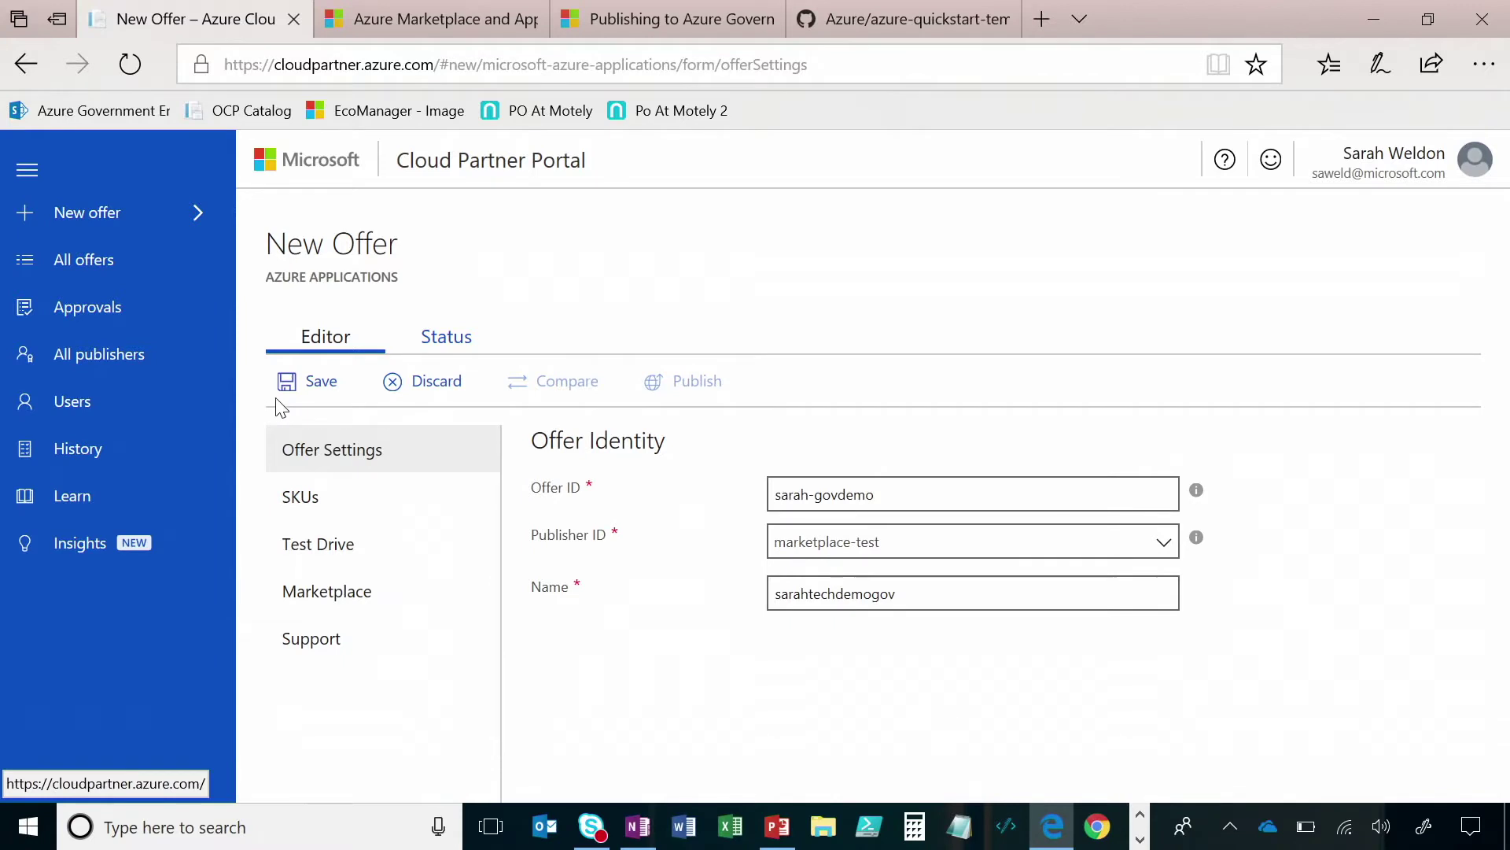
left_click(321, 382)
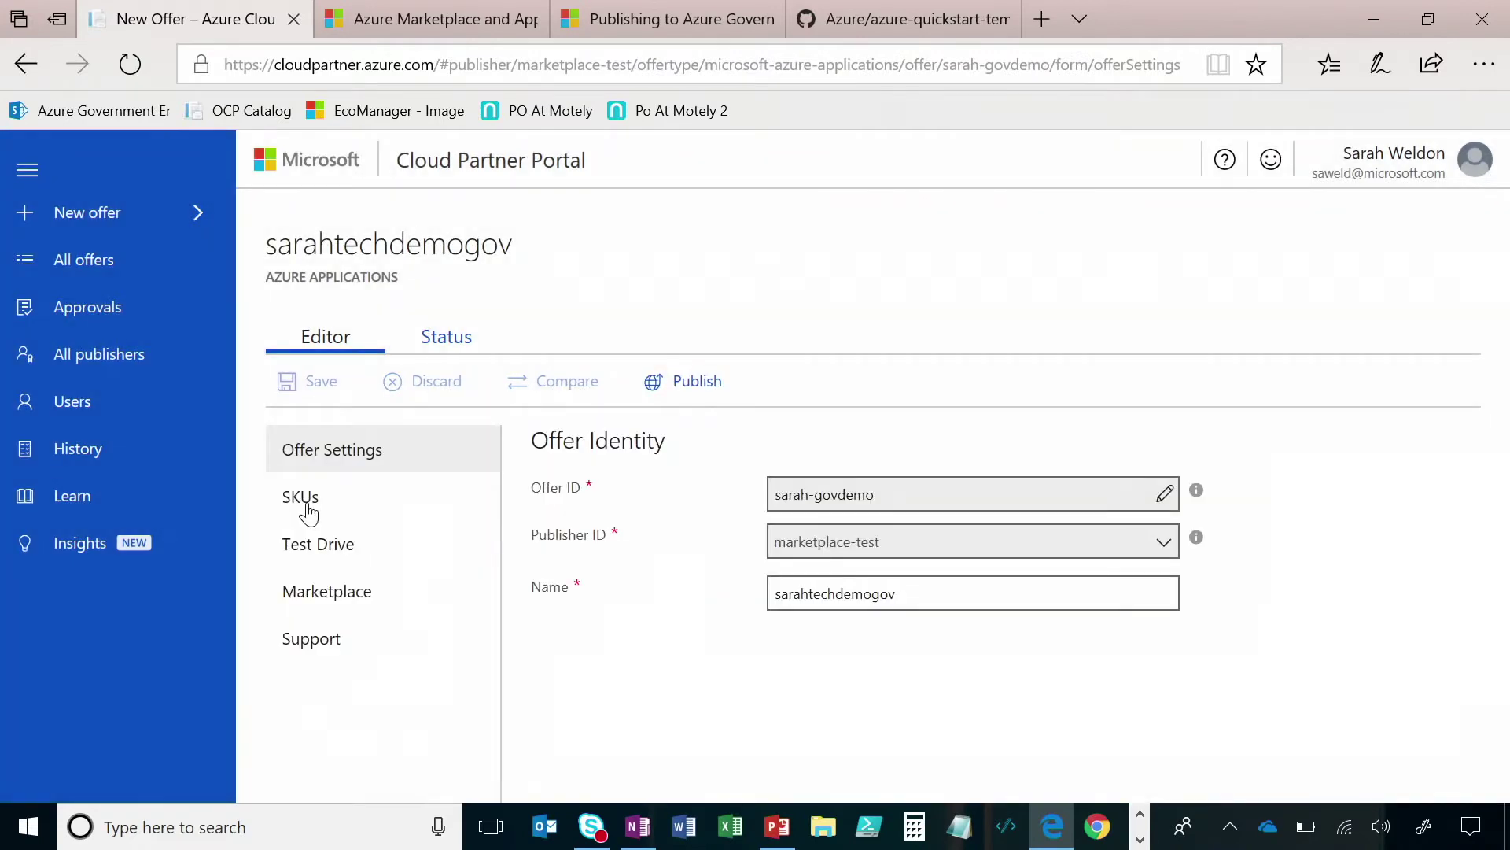
Create a new SKU with ID sarahstechdgovdemo in the offer's SKUs section
left_click(307, 510)
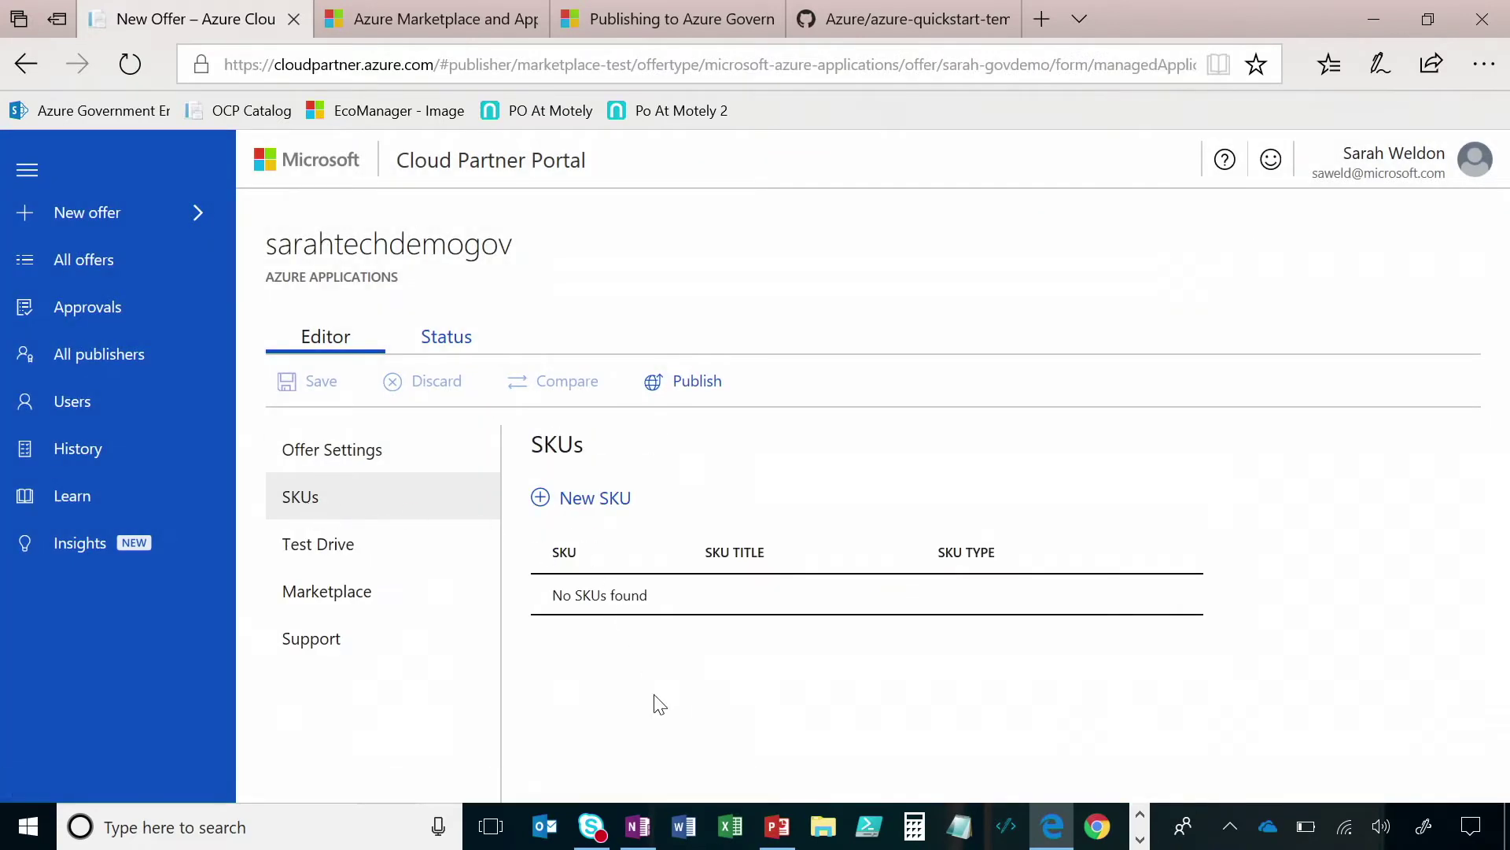
left_click(560, 499)
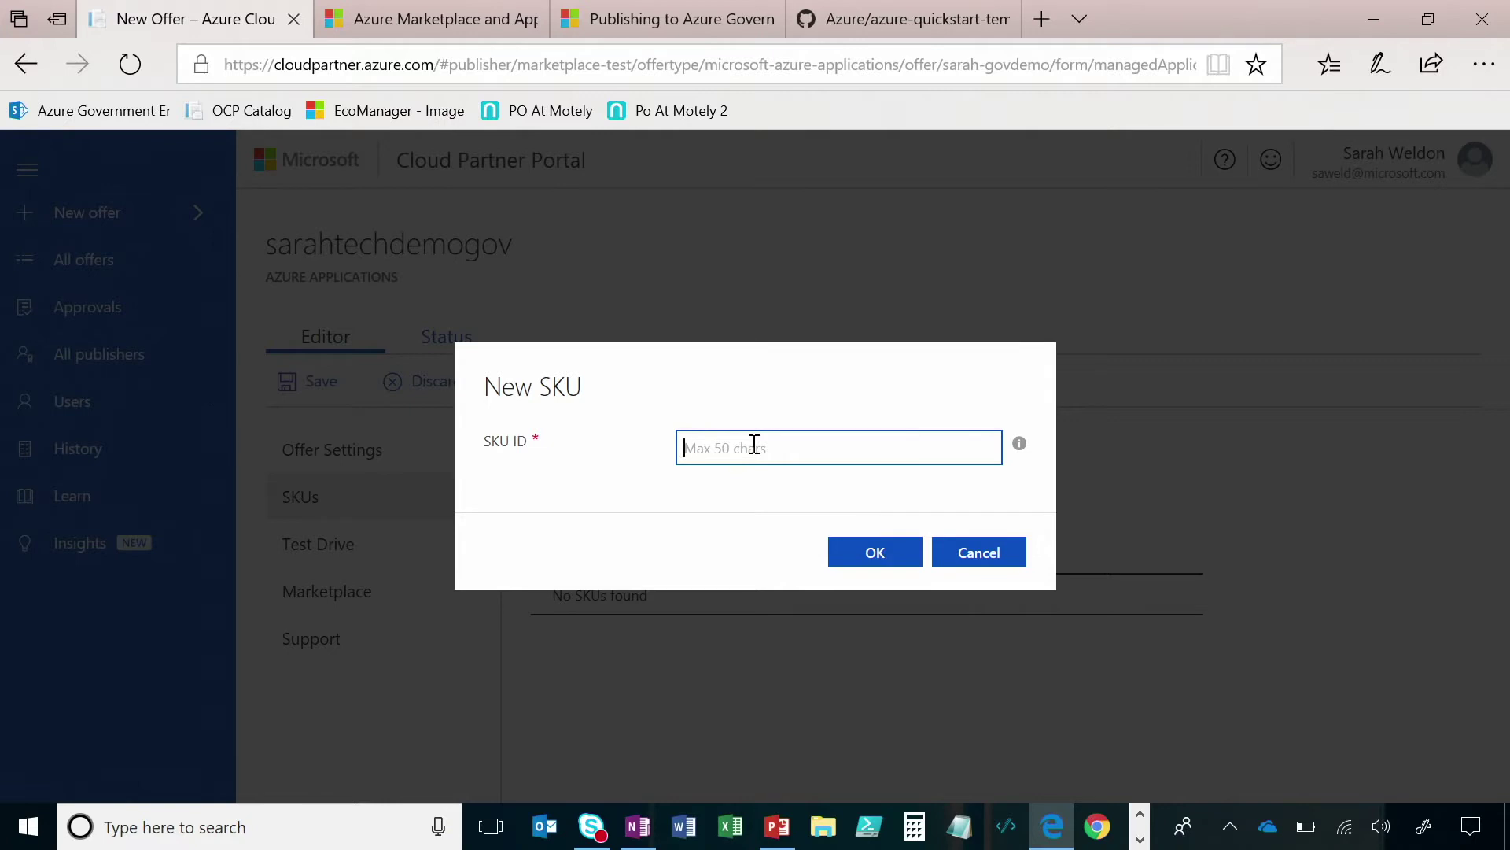
type("sarahstechdgovdemo")
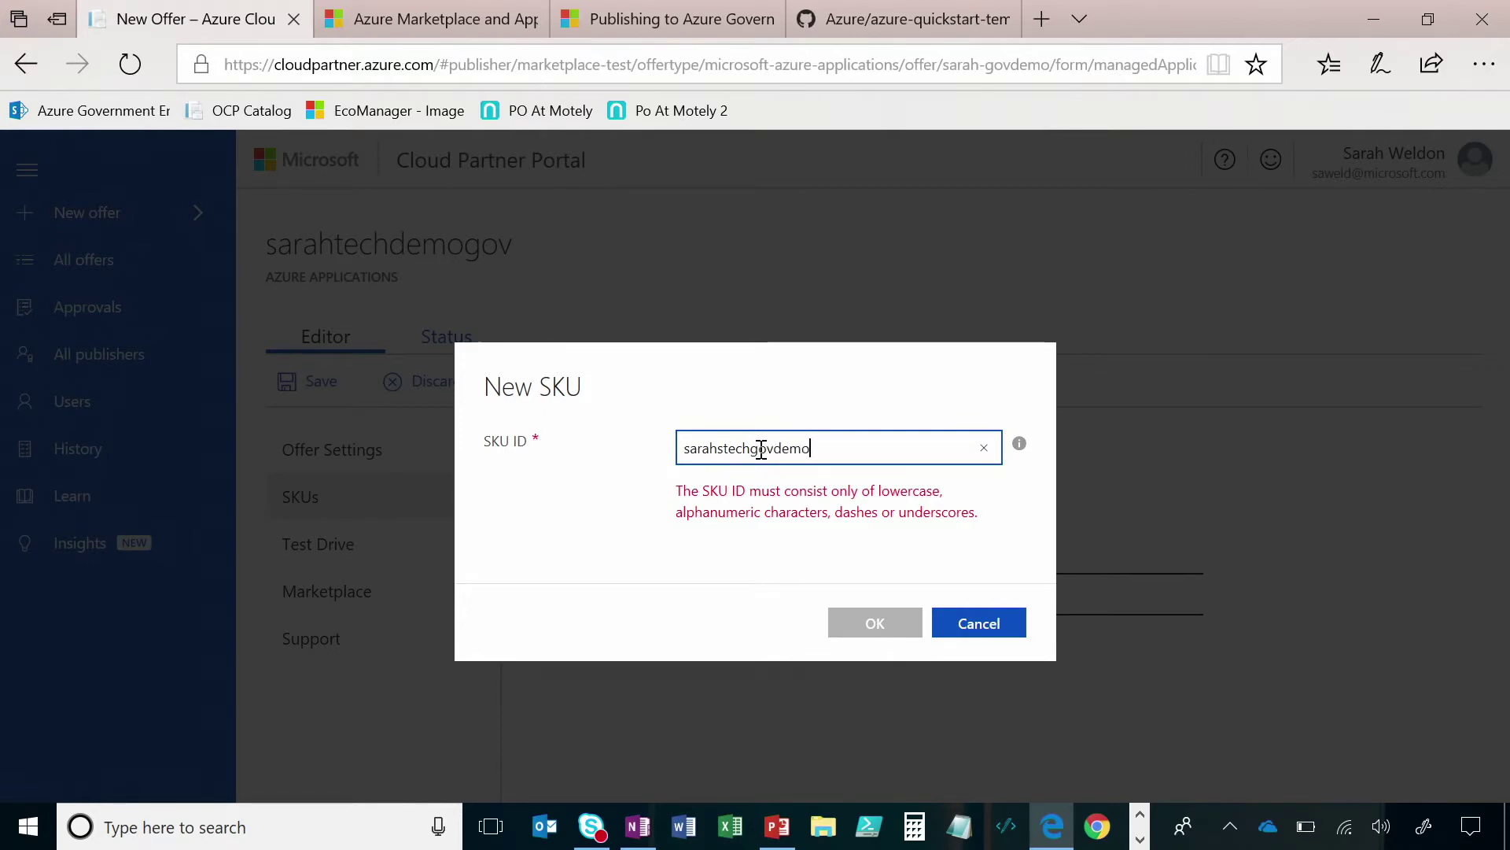
left_click(899, 553)
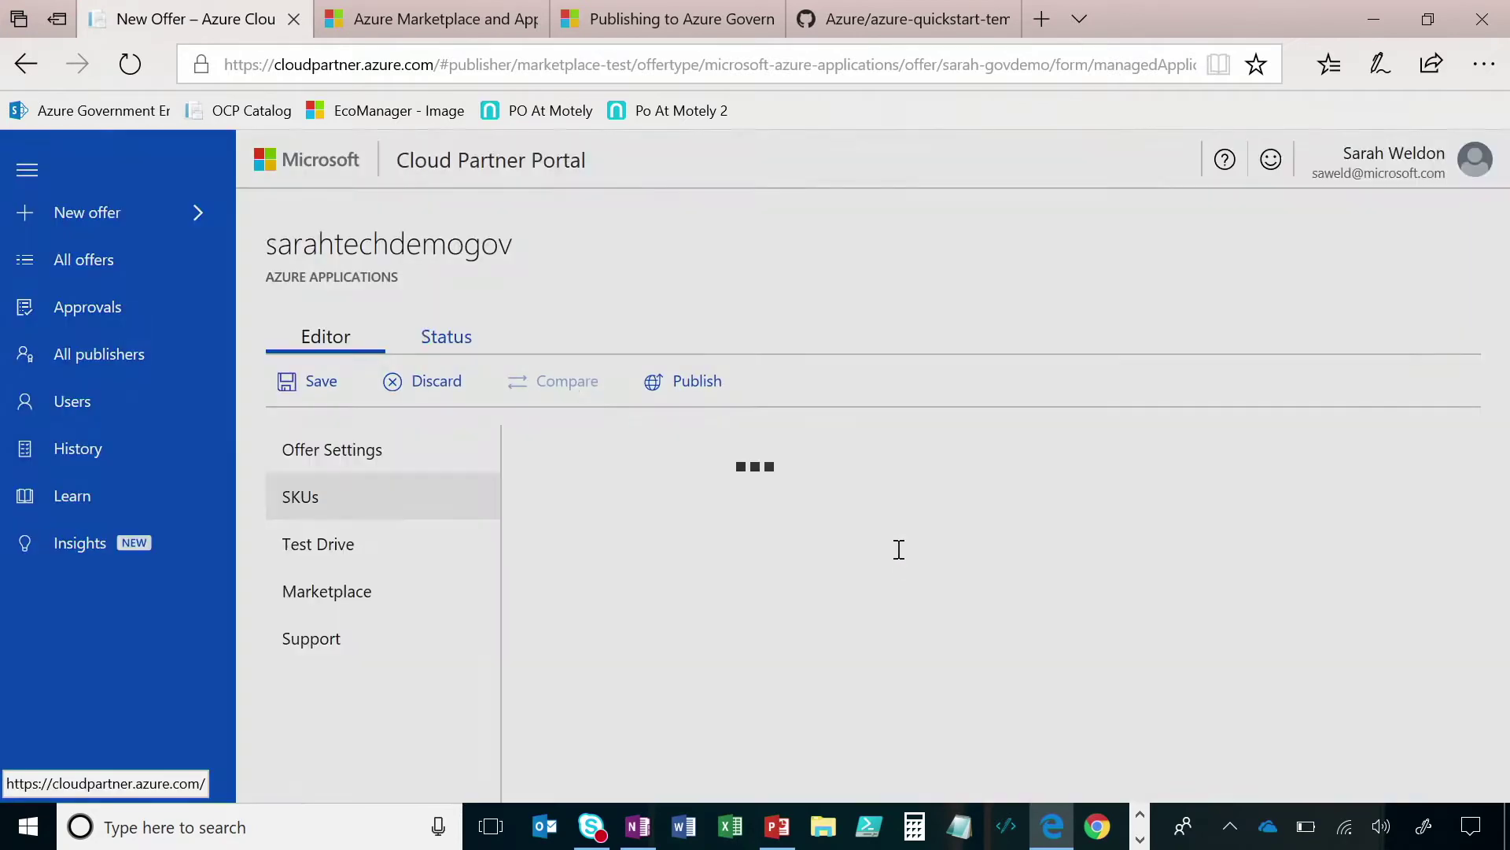
scroll(897, 546, "down", 2)
Give the SKU title sarahstechgovdemo, summary 'demo 345' and description 'demo for gov 345'
left_click(870, 502)
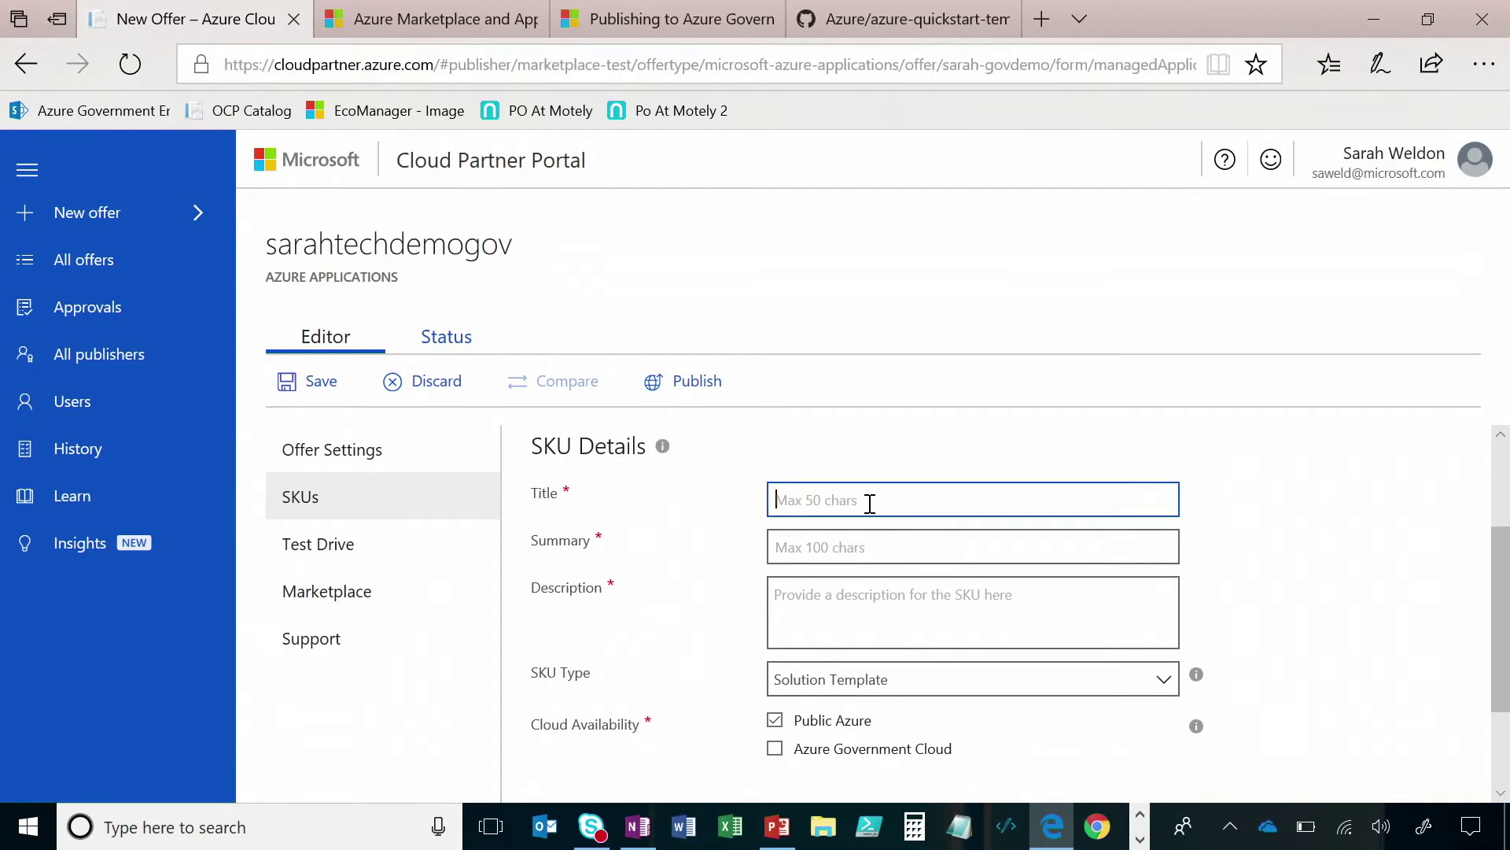
type("sarahstechgovdemo")
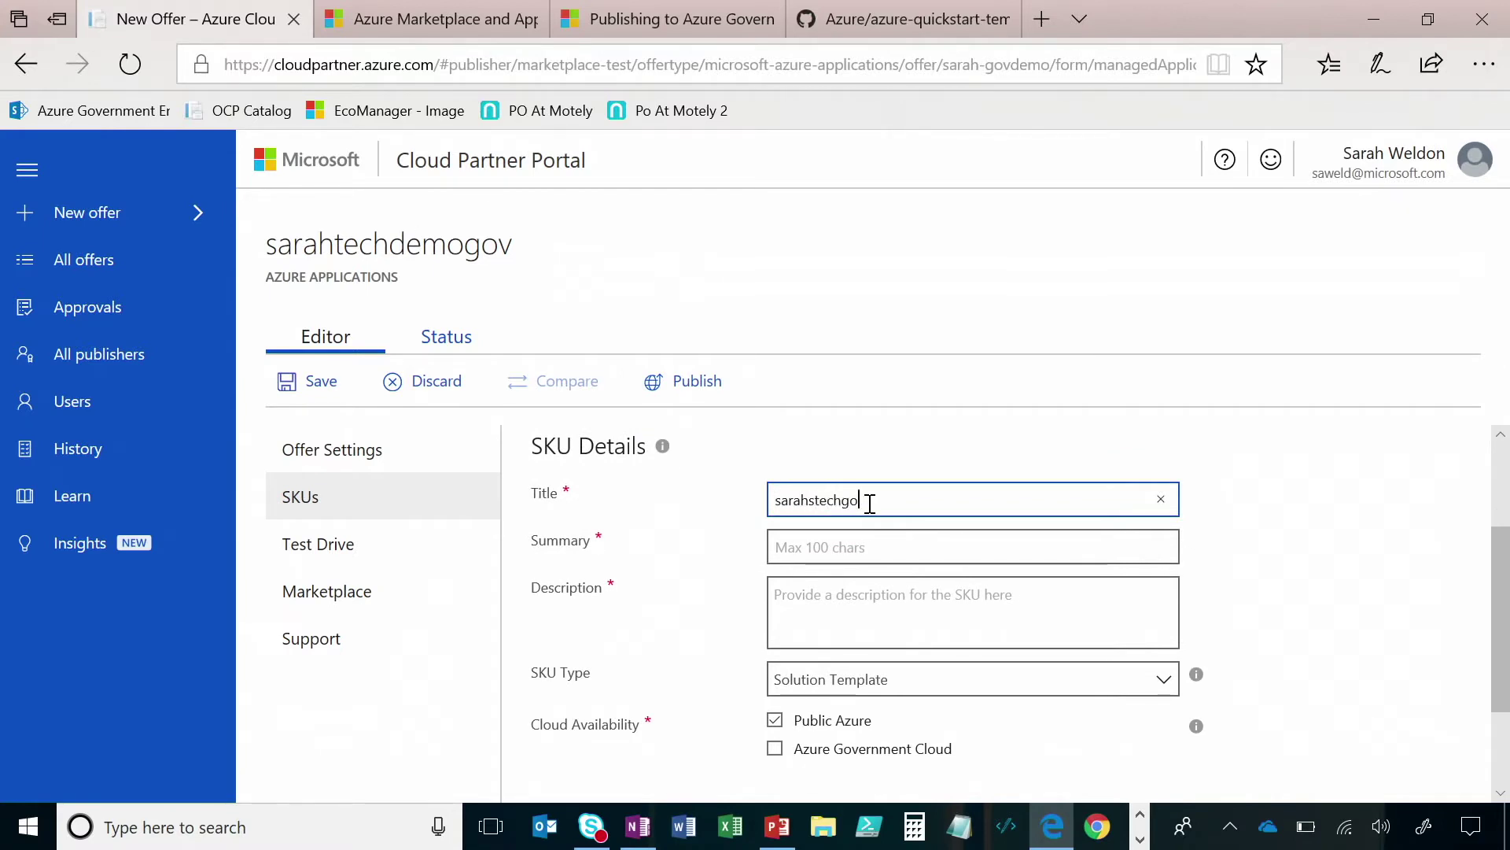
key("Tab")
type("dua")
key("BackSpace")
key("BackSpace")
type("emo")
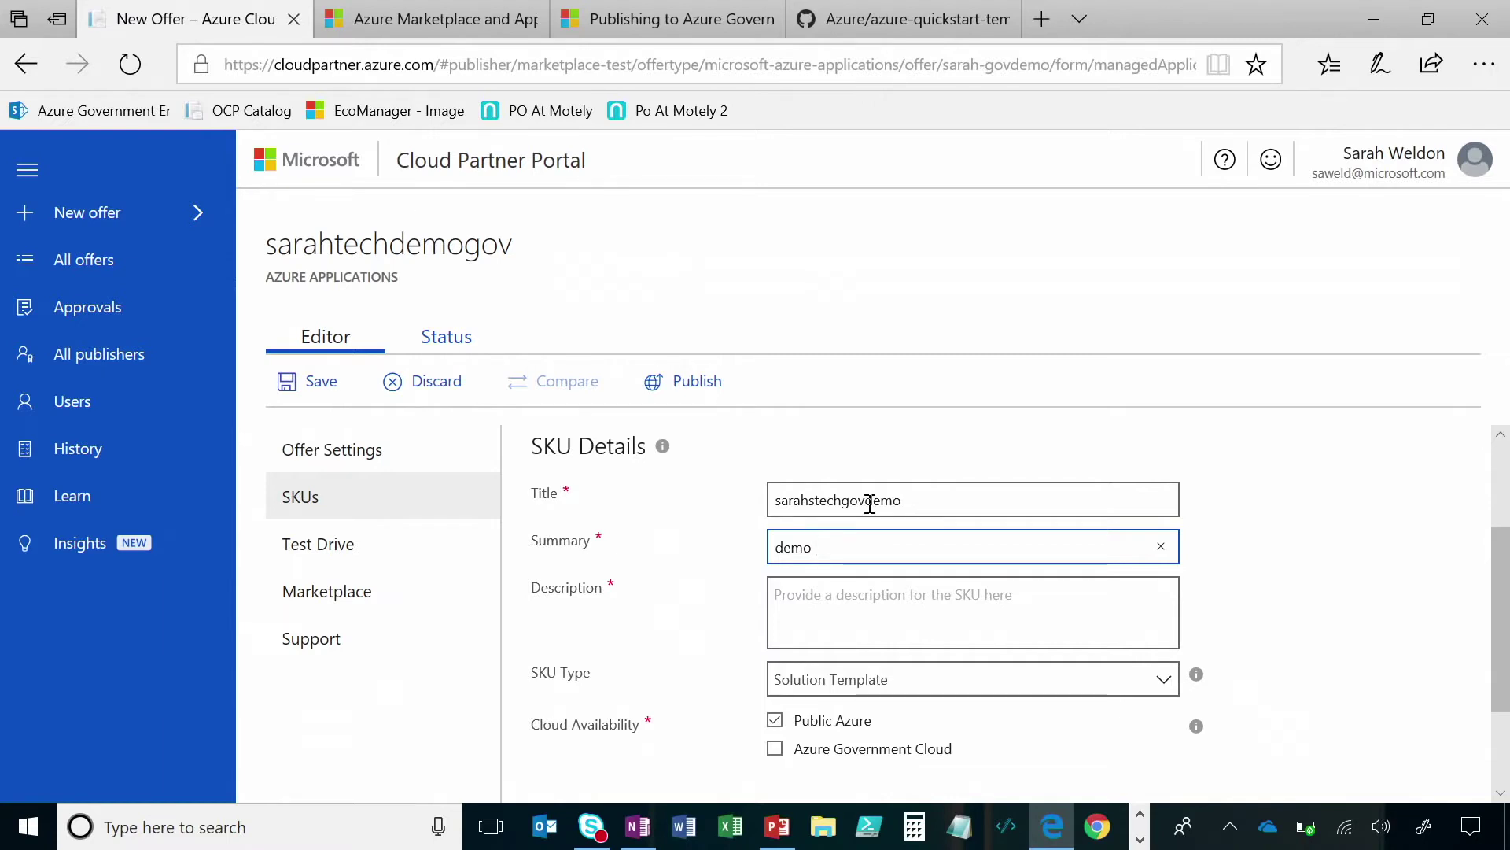
type("345")
key("Tab")
type("demo for gov")
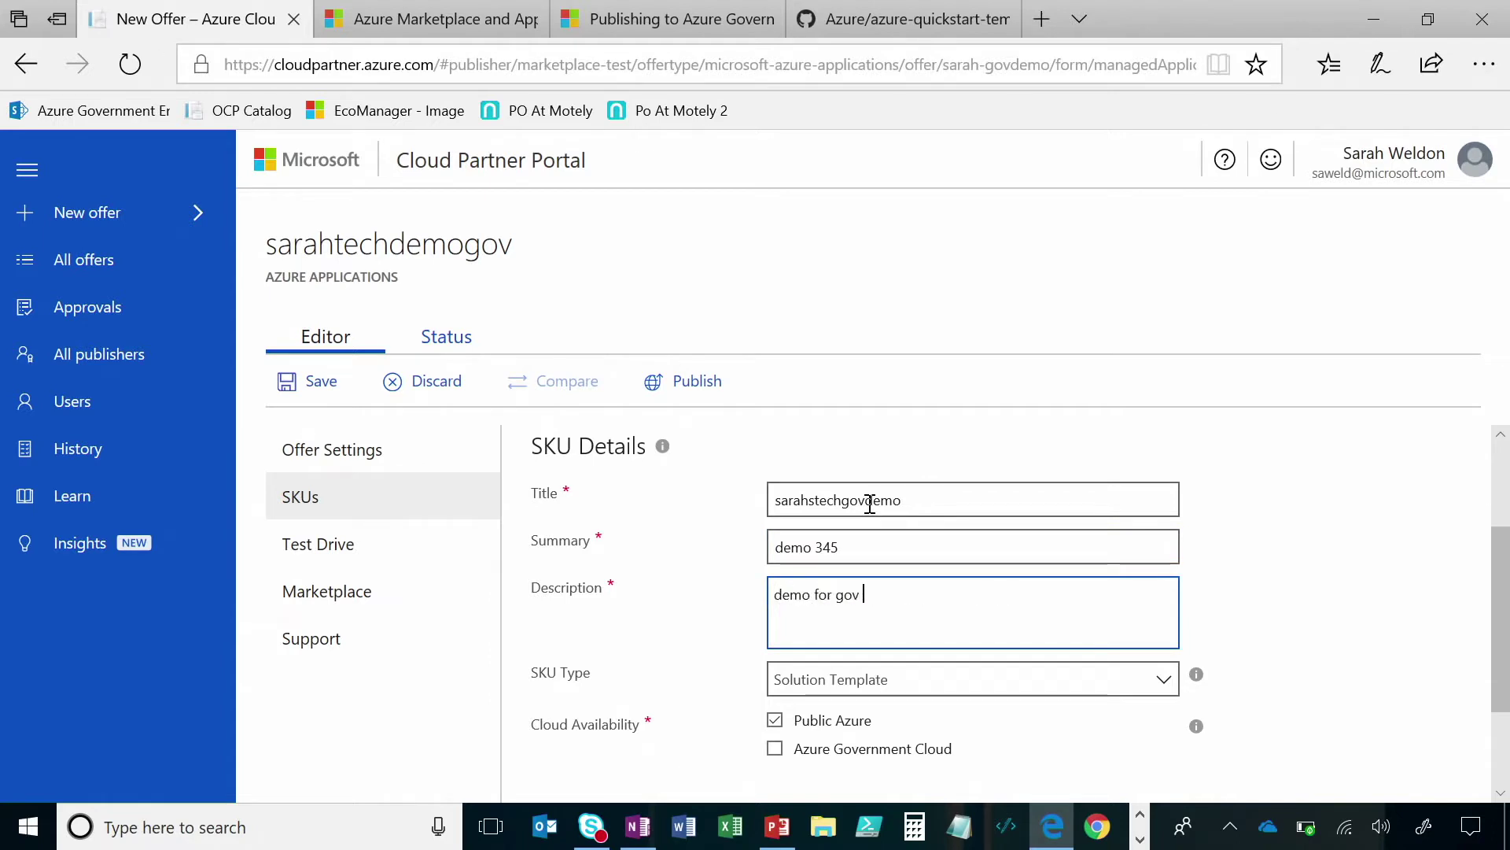
type(" 234")
key("BackSpace")
key("BackSpace")
key("BackSpace")
type("345")
key("Tab")
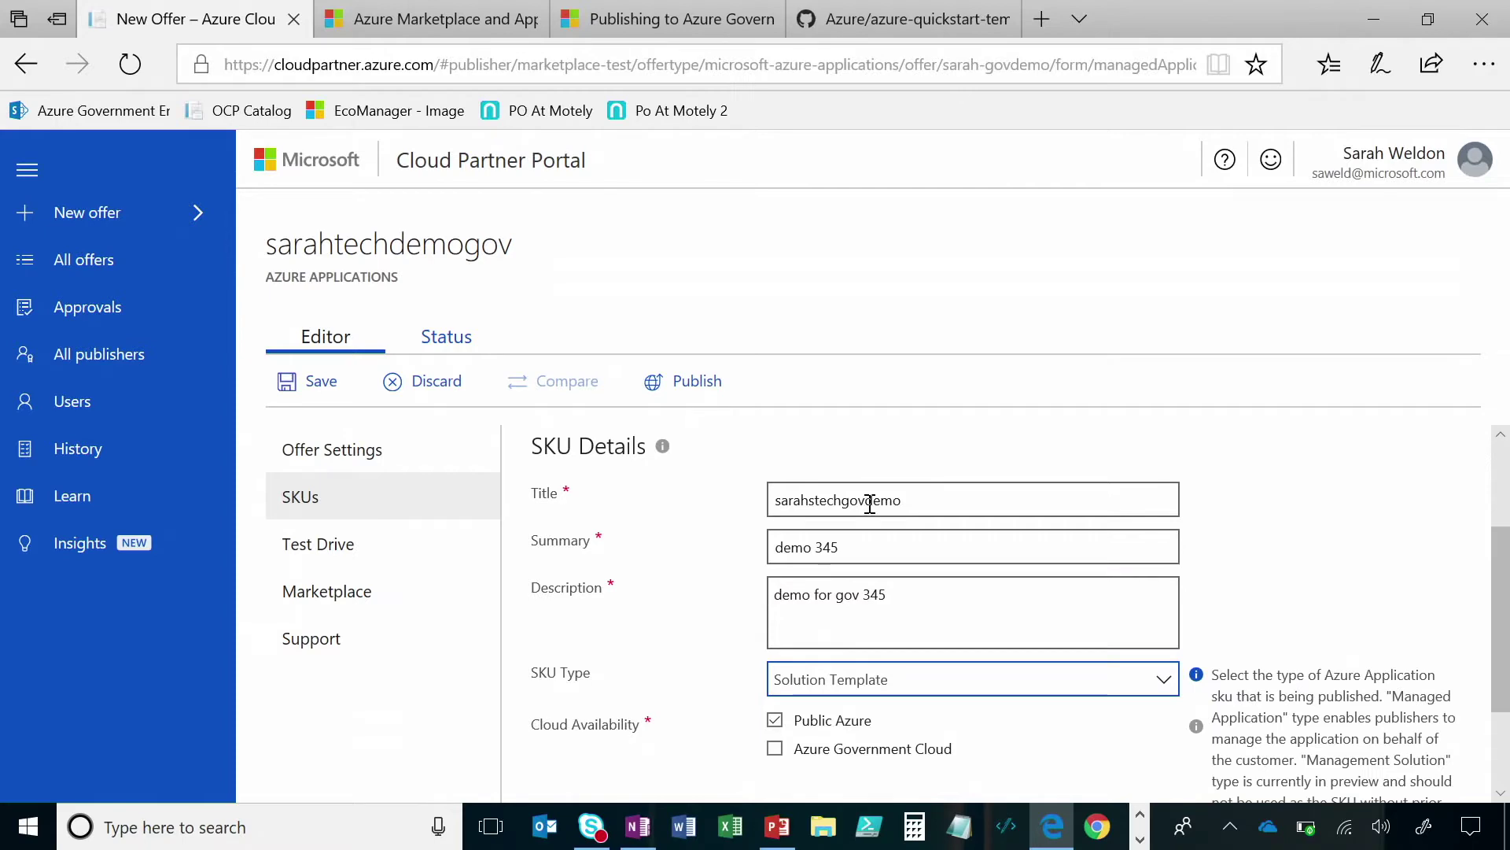
Keep Solution Template as the SKU type and enable Azure Government Cloud availability
left_click(891, 680)
left_click(858, 744)
scroll(742, 724, "up", 2)
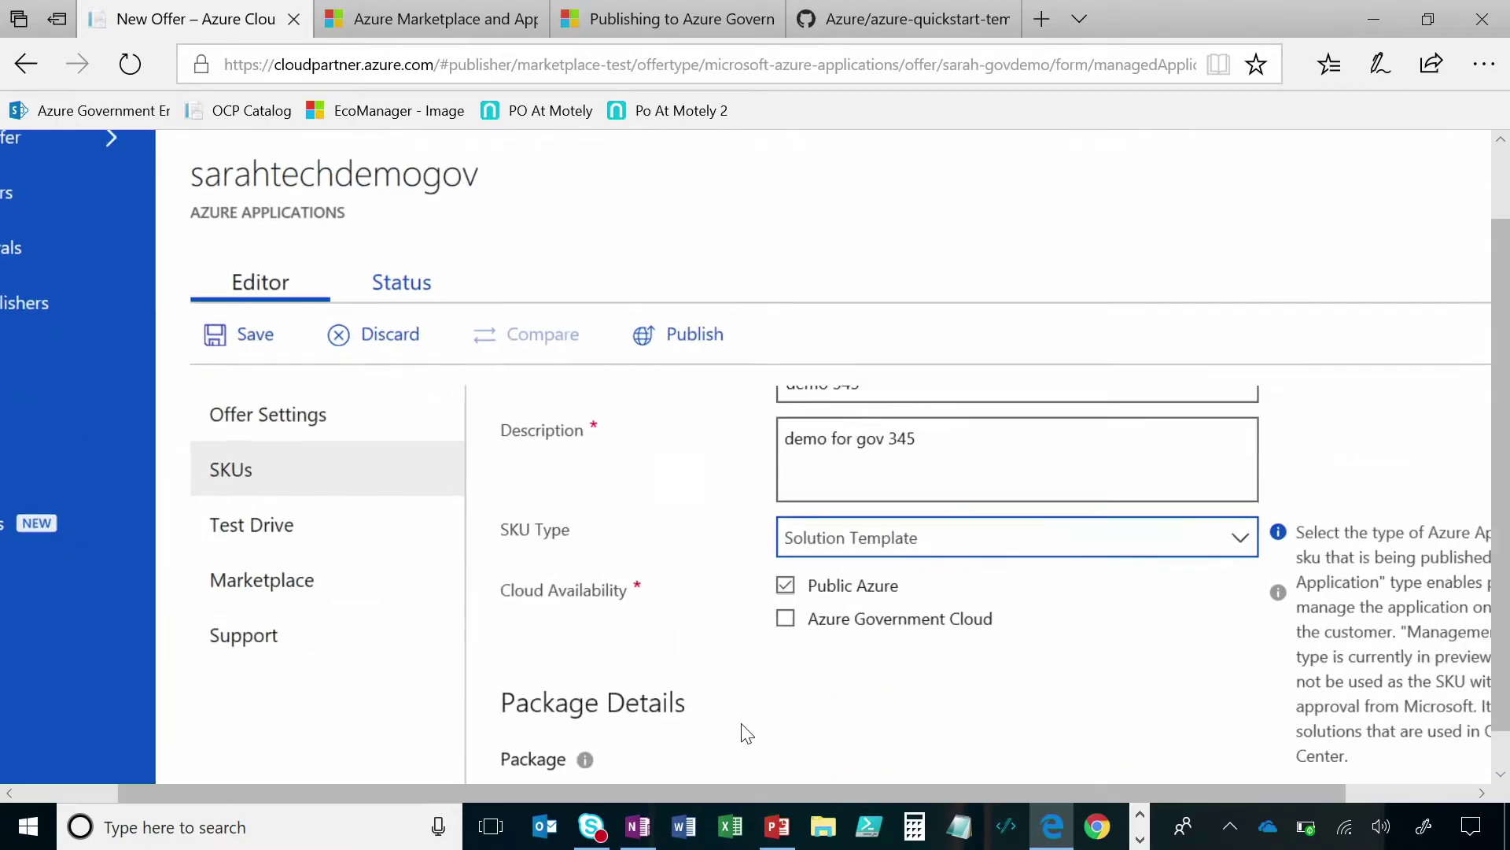
left_click(918, 556)
left_click(703, 538)
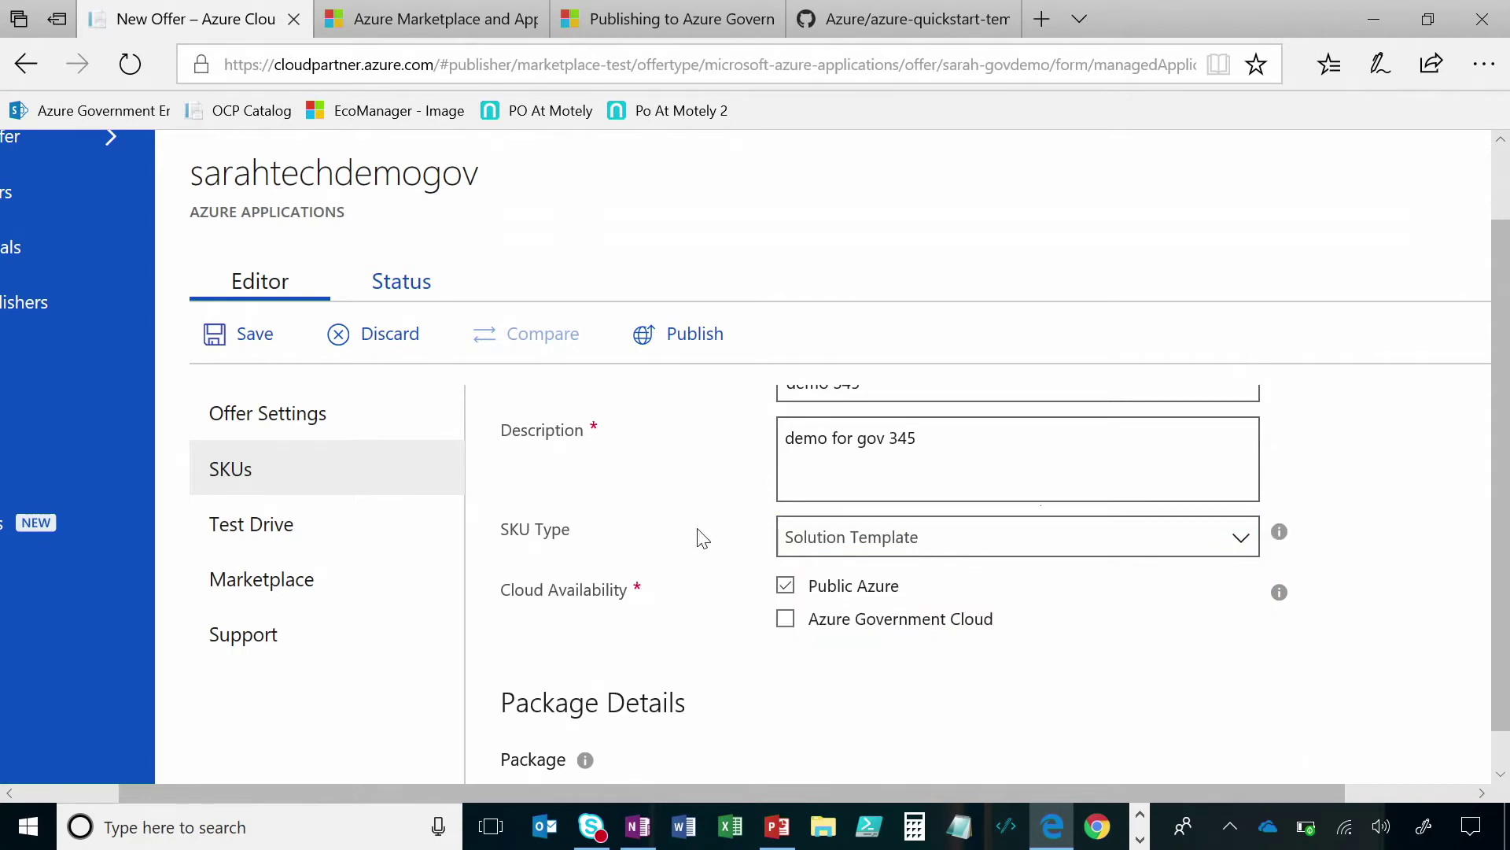
left_click(785, 620)
scroll(962, 679, "down", 1)
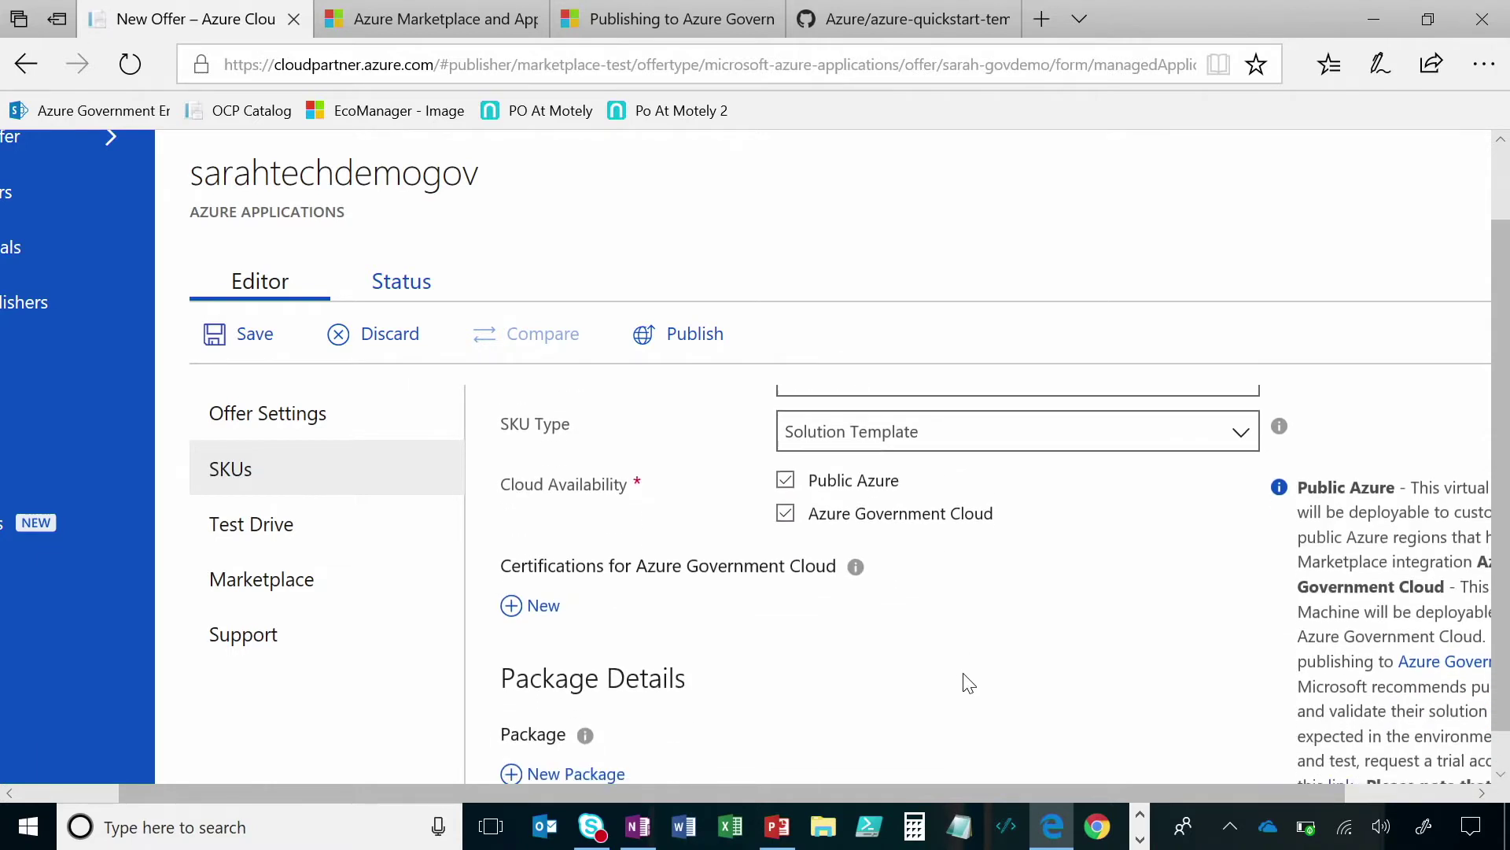
scroll(968, 682, "up", 2)
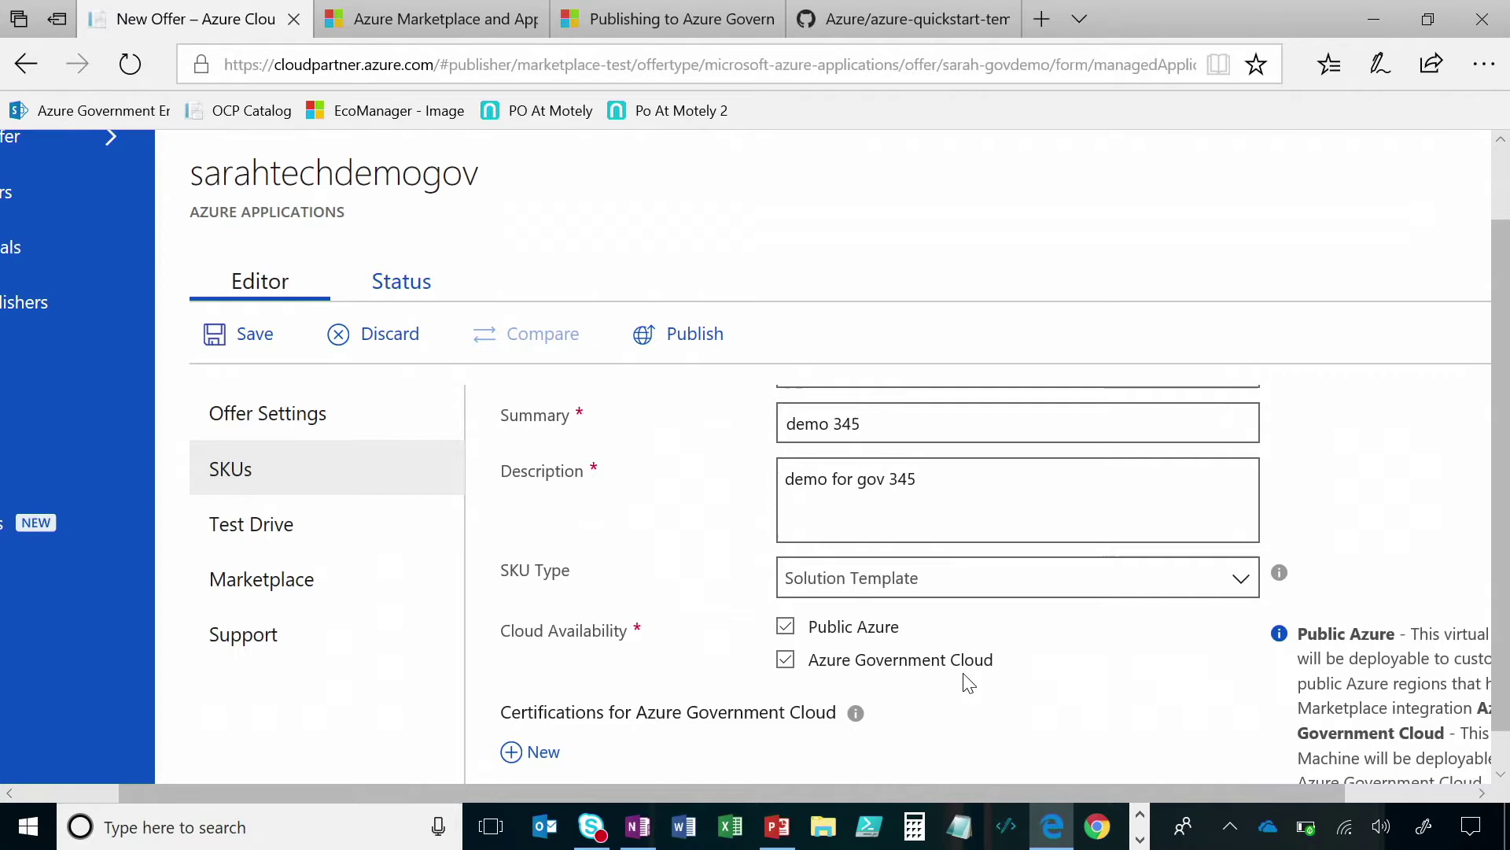
left_click(965, 676)
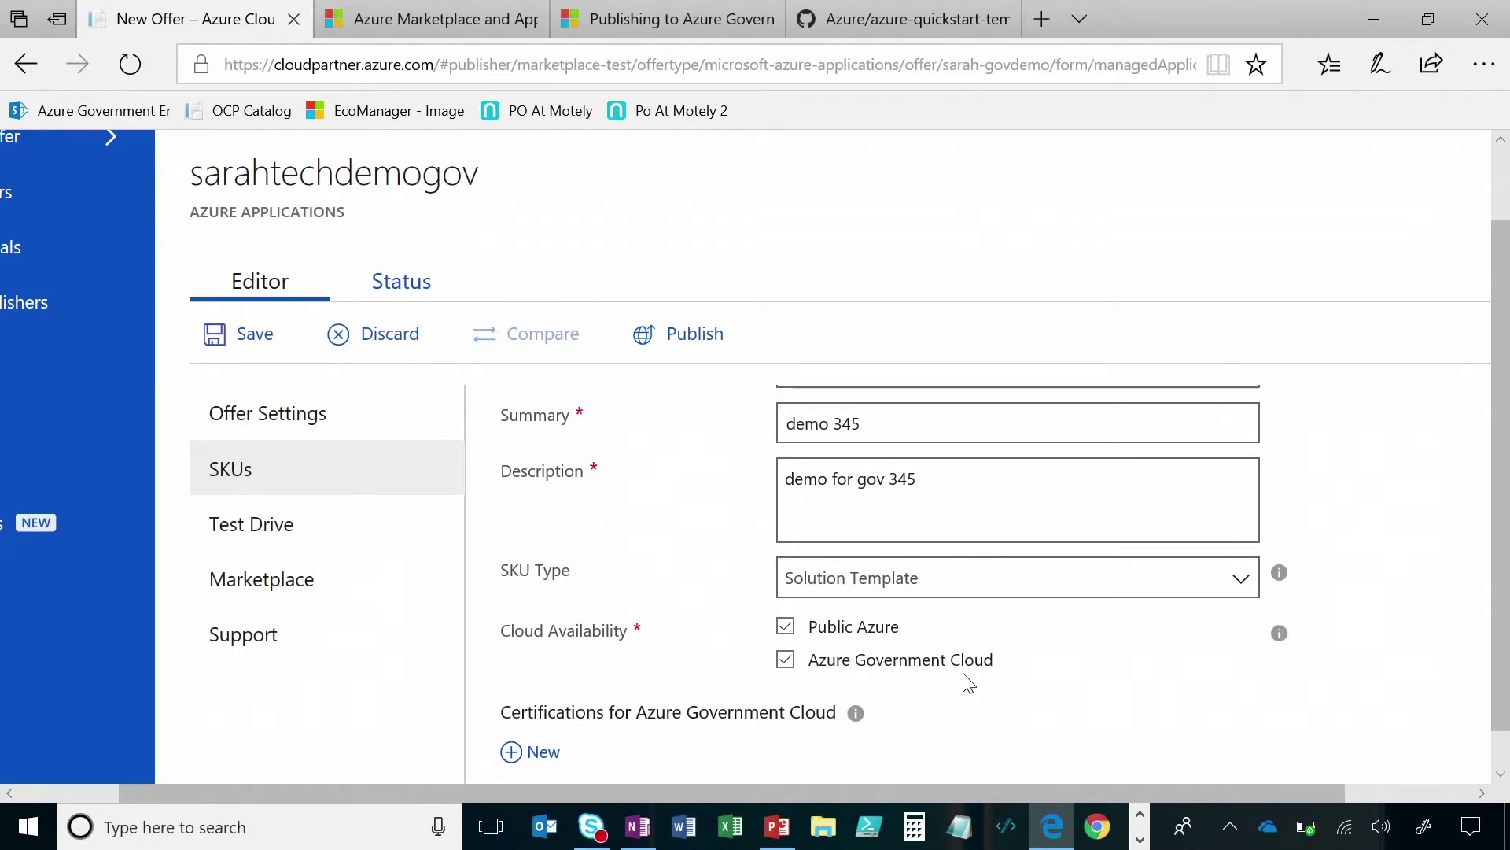
left_click(786, 626)
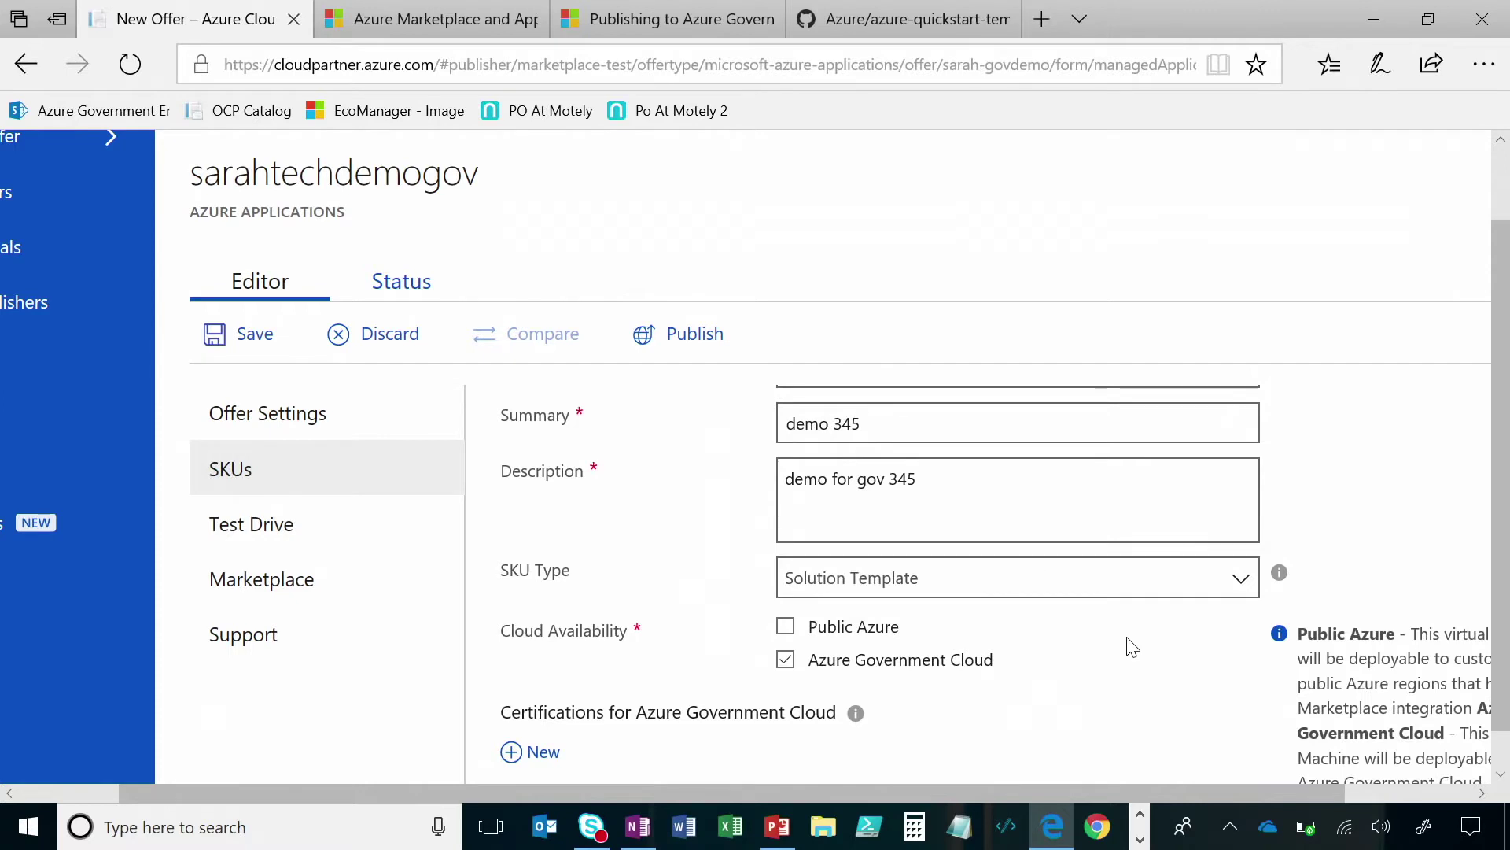
left_click(786, 626)
scroll(1082, 684, "down", 5)
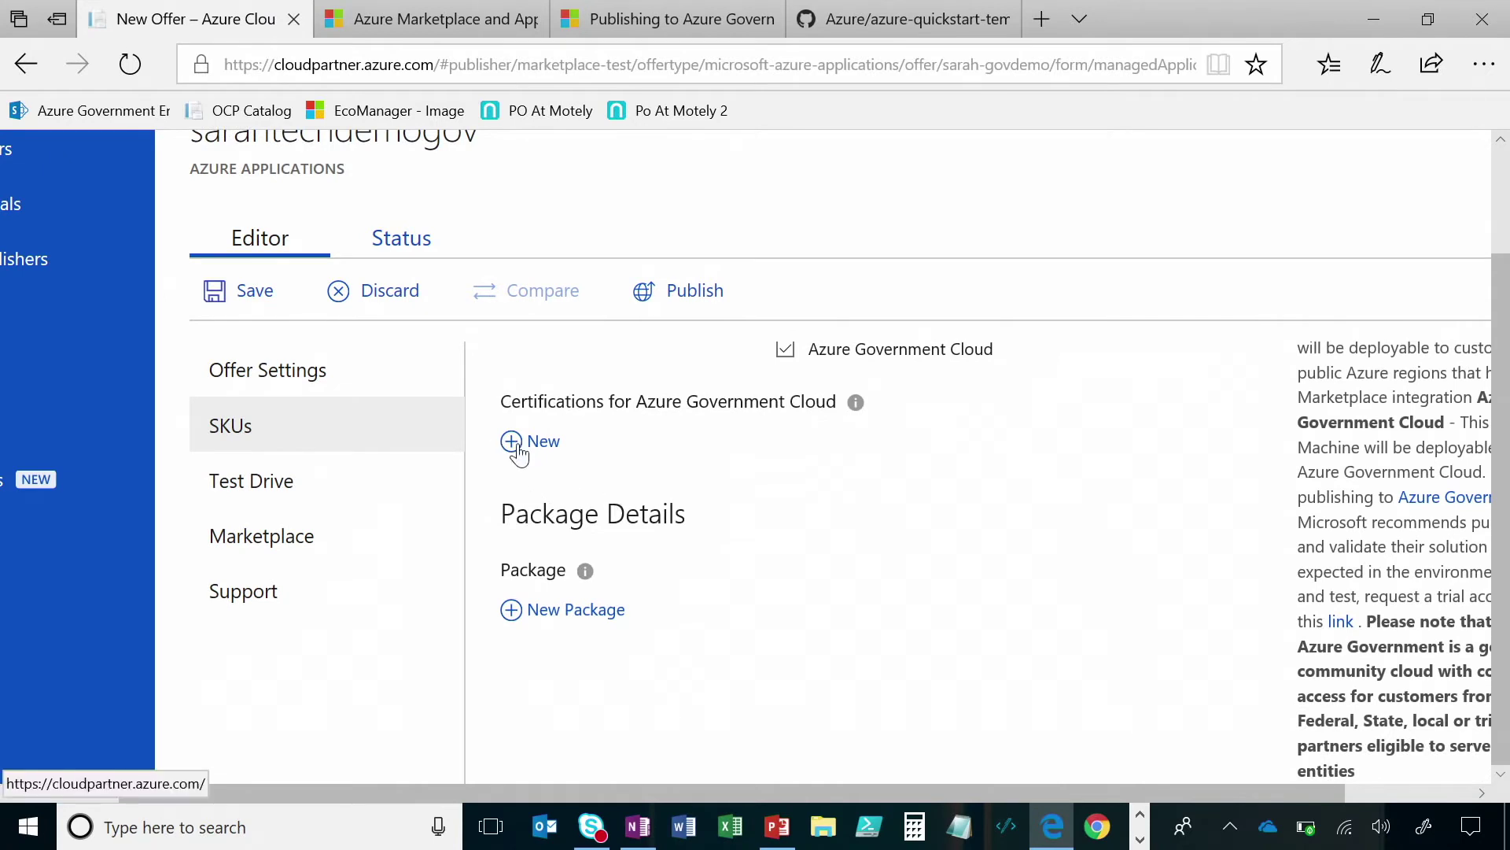
scroll(518, 443, "up", 1)
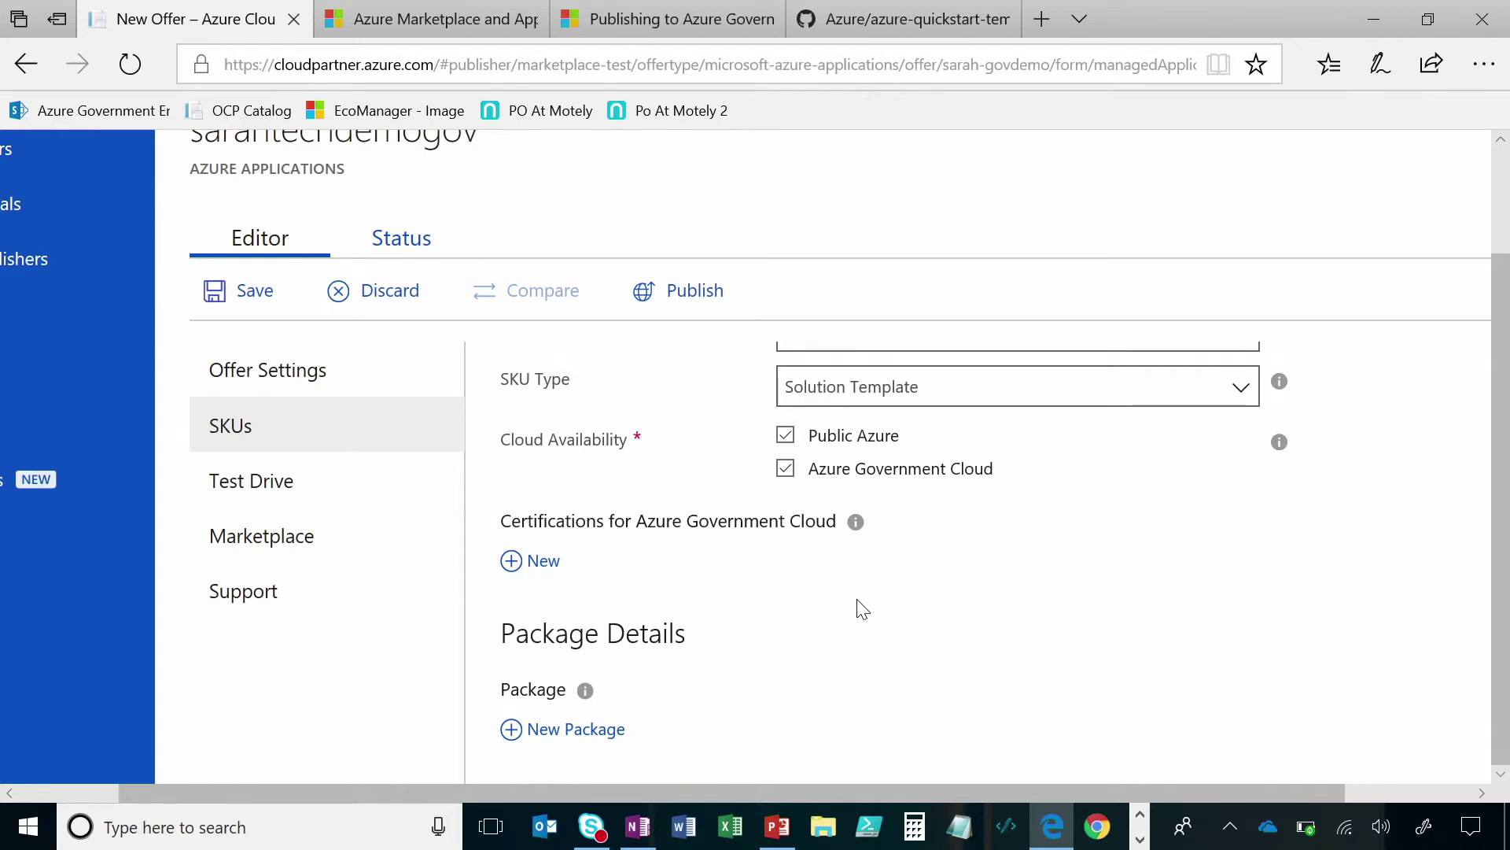
left_click(512, 561)
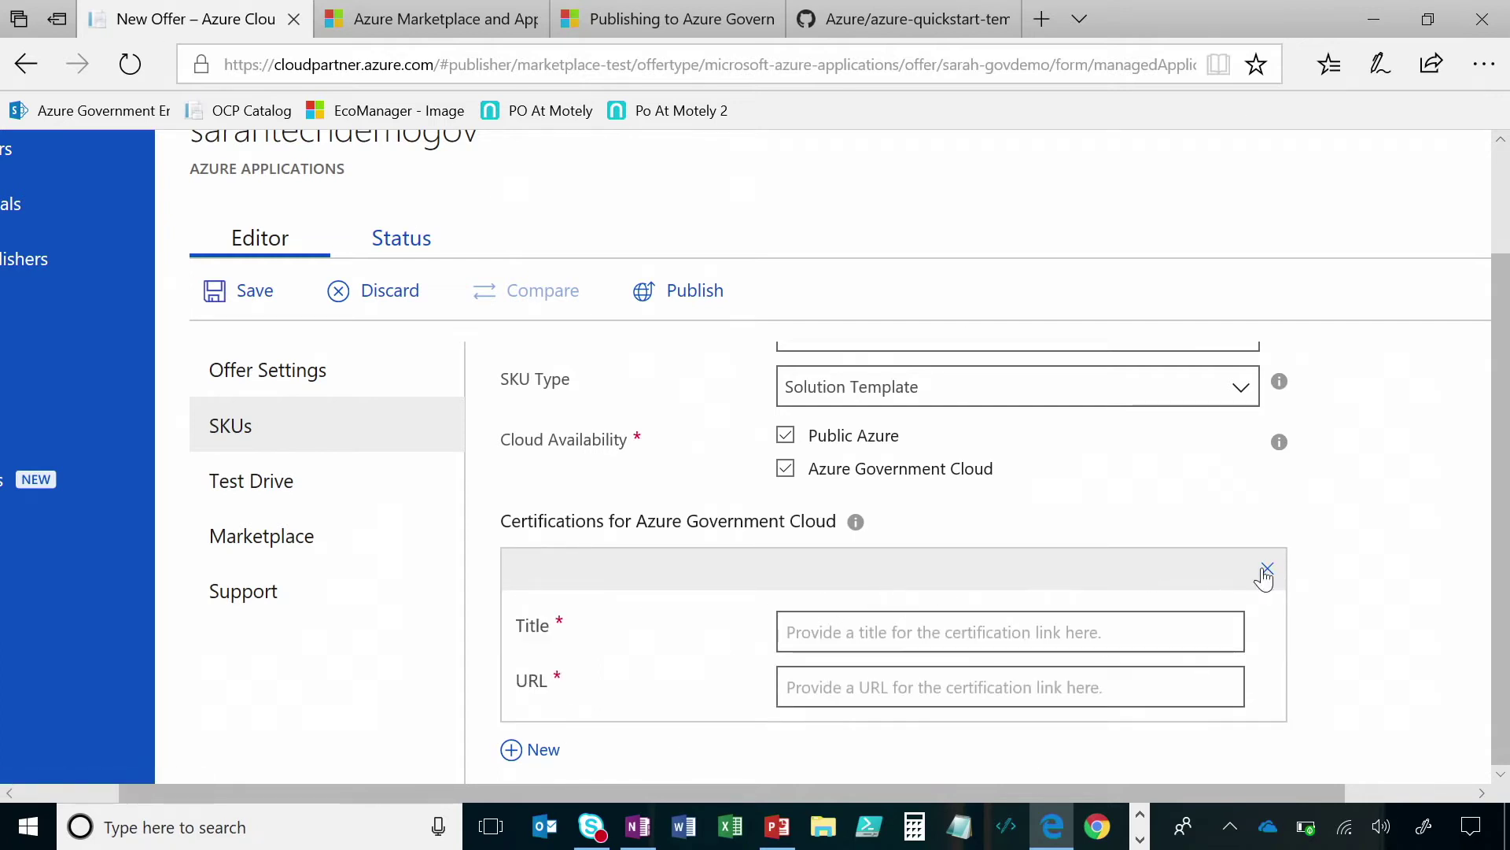
scroll(1298, 583, "down", 1)
left_click(1169, 553)
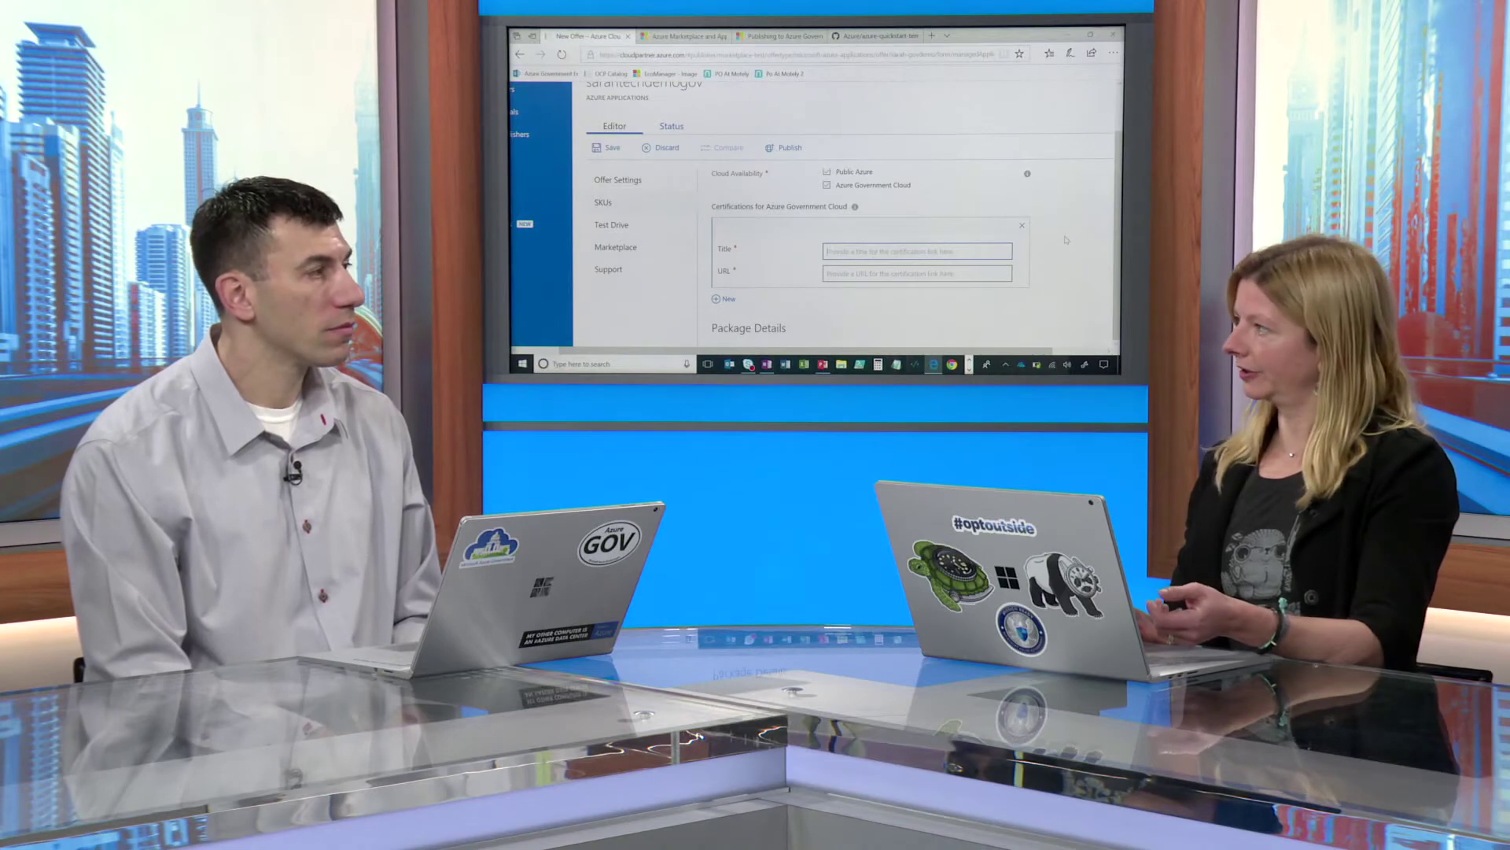
left_click(1022, 225)
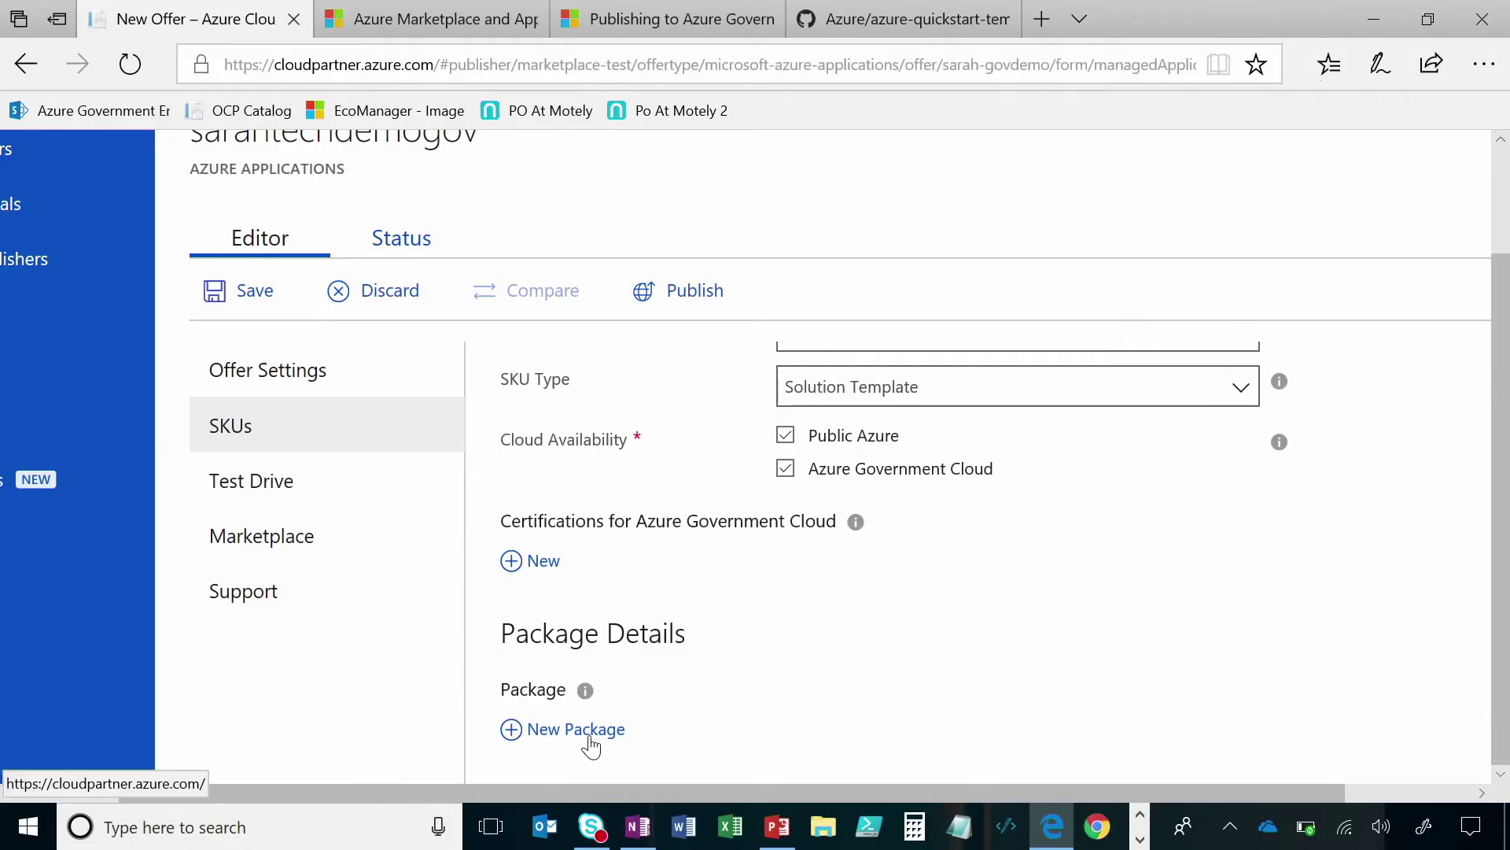
Add a new package and upload SarahTestGovOffer.zip from the Desktop
left_click(588, 732)
scroll(804, 674, "down", 2)
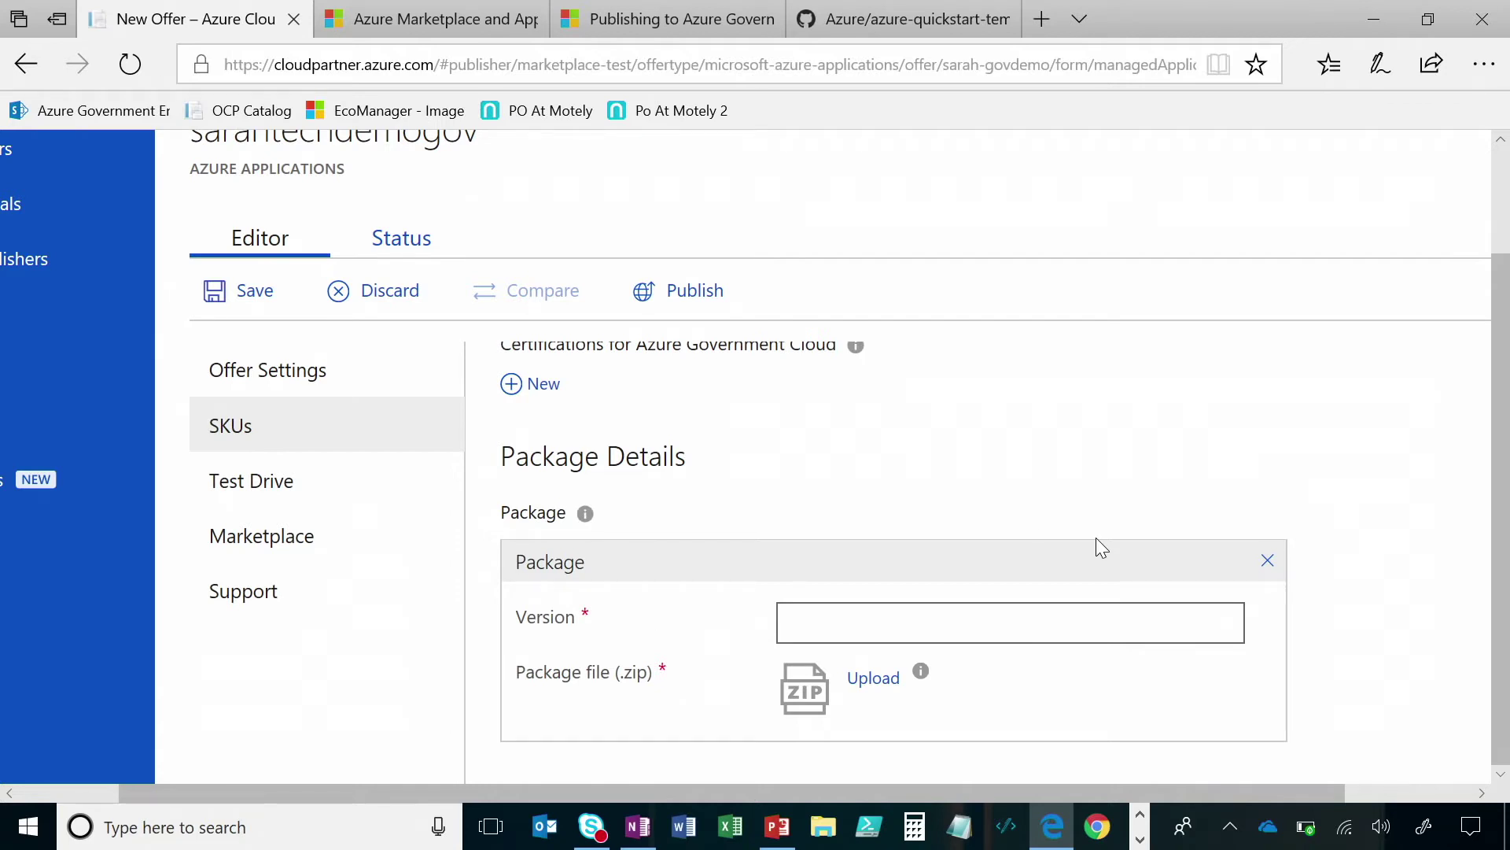
left_click(885, 688)
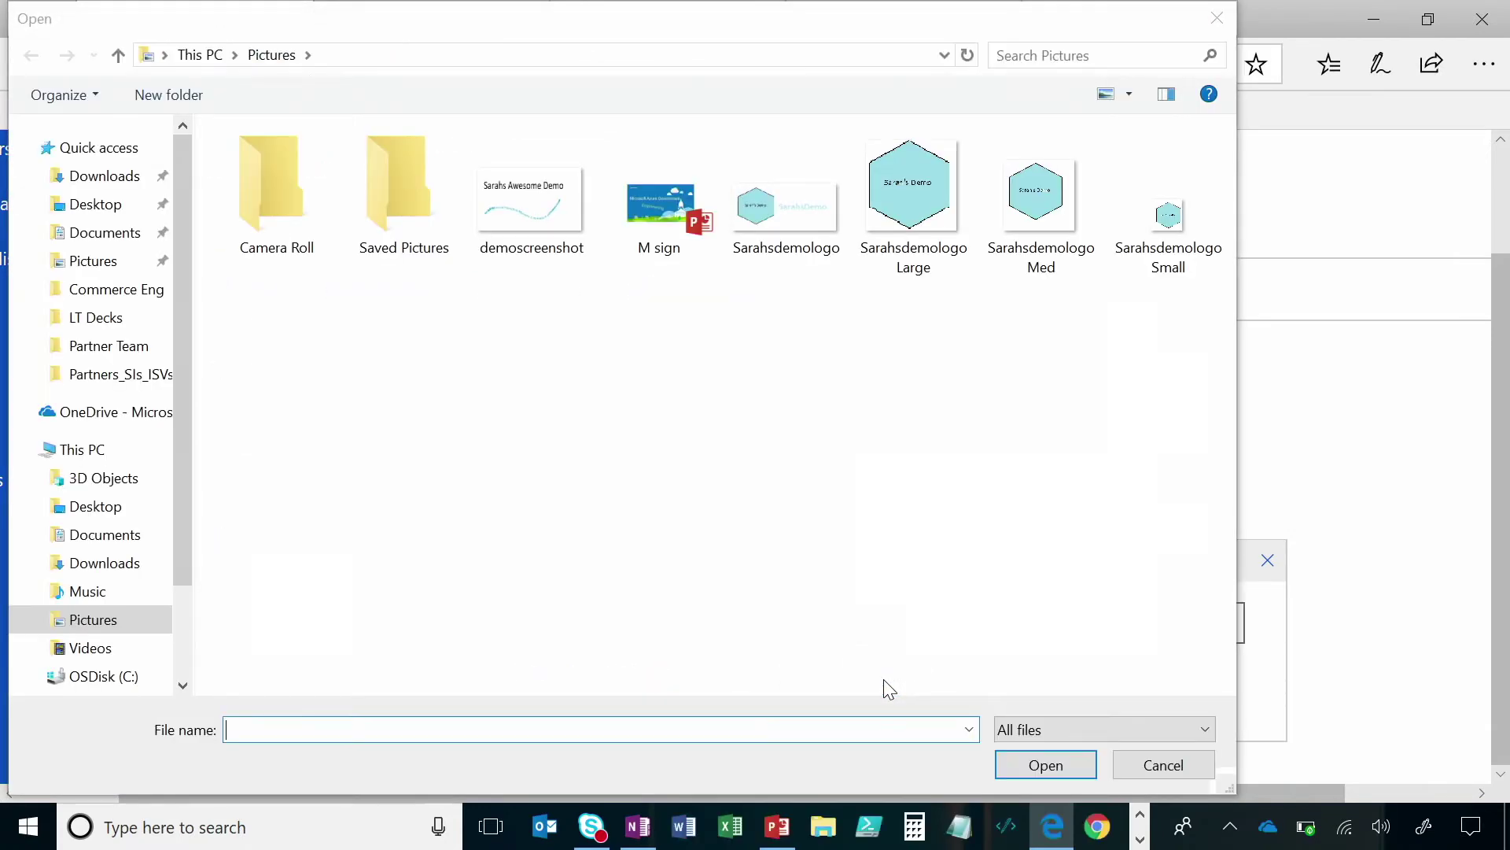
left_click(95, 505)
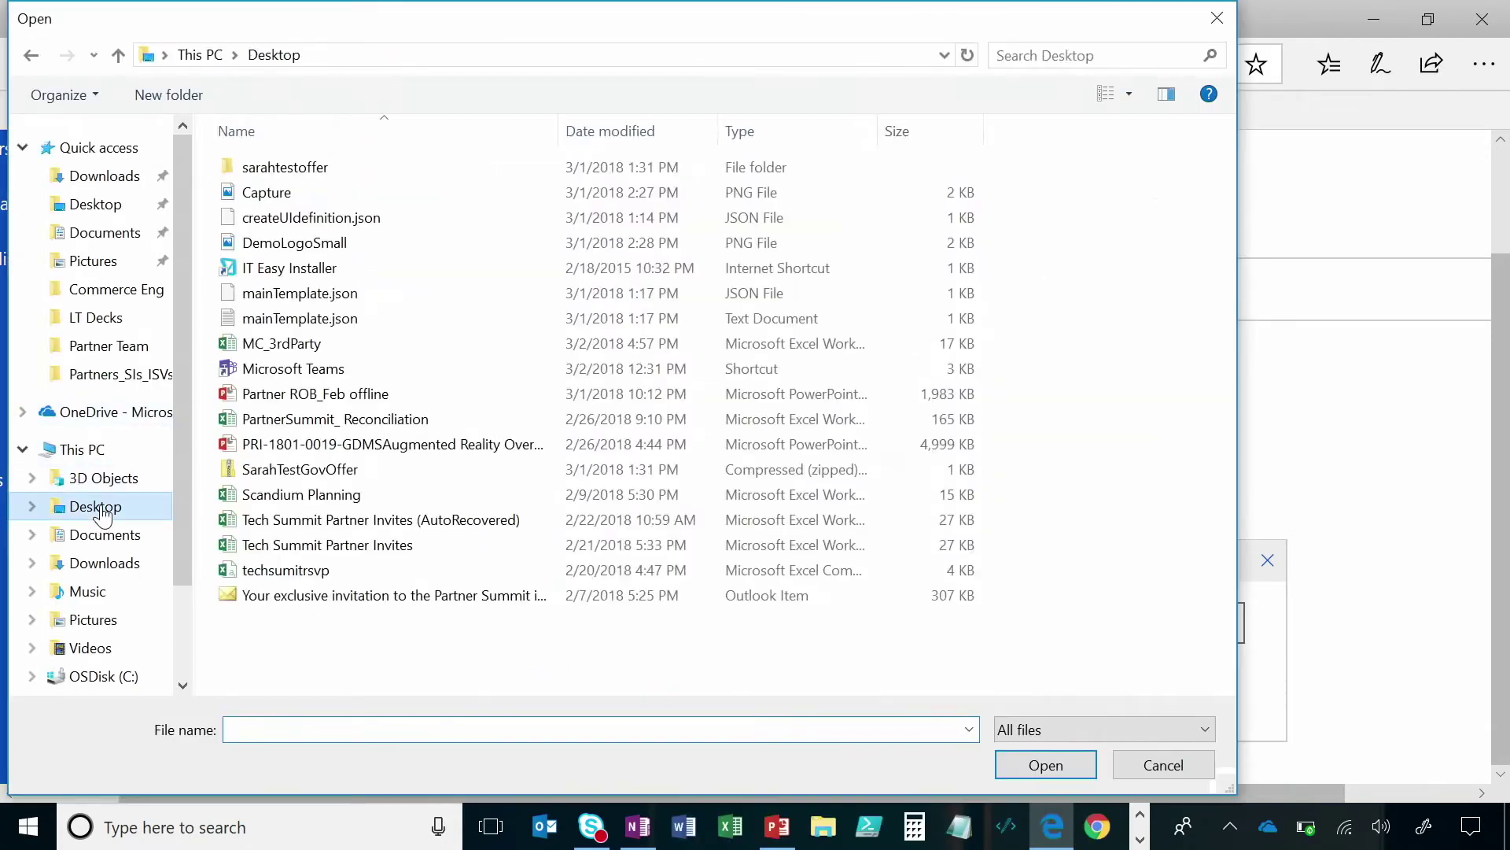
double_click(333, 470)
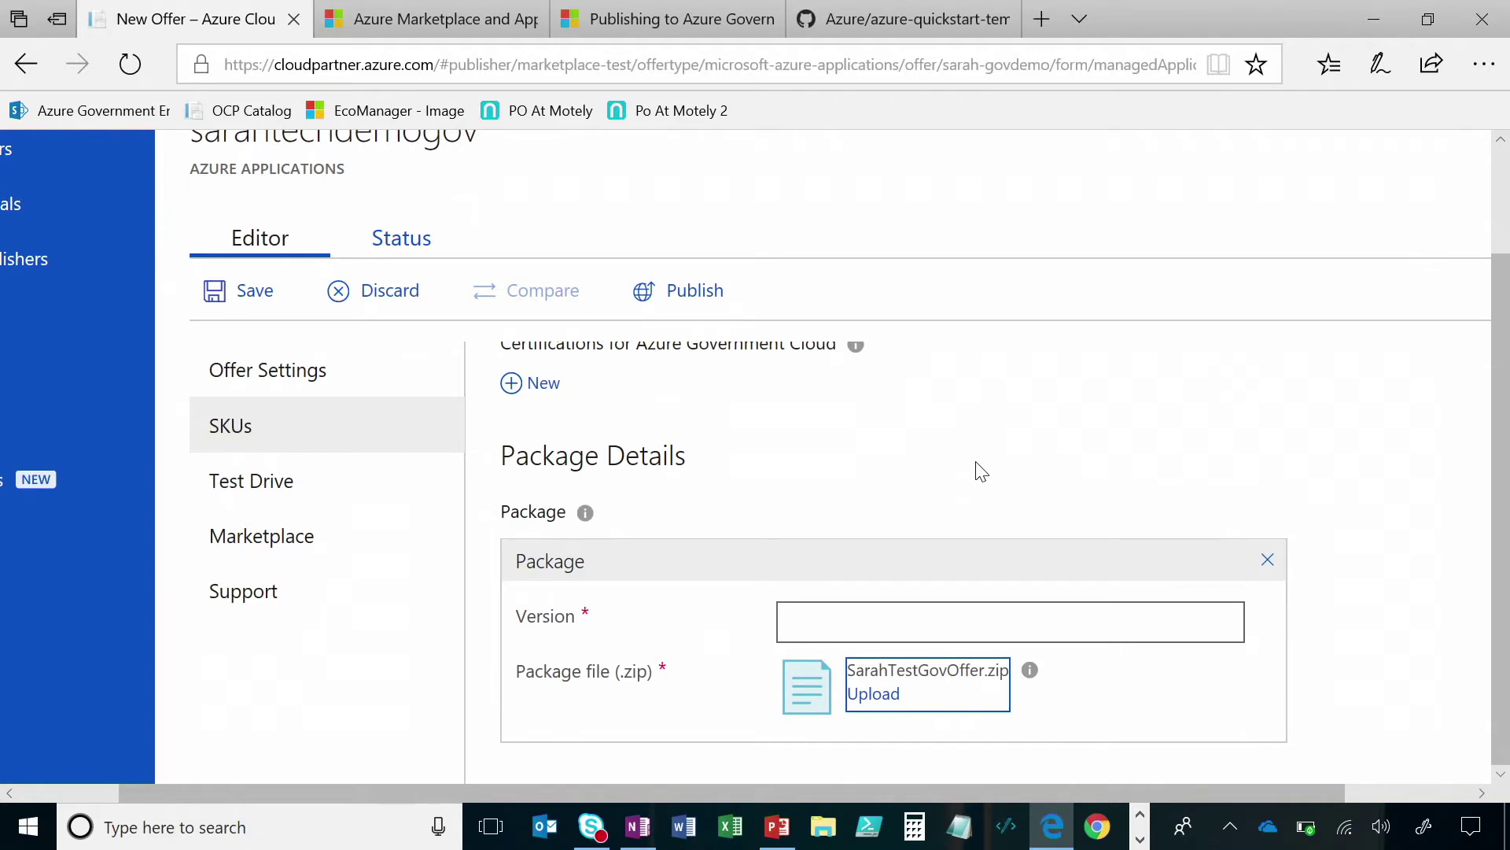
Set the package version to 1.1.1 and save the offer
left_click(999, 636)
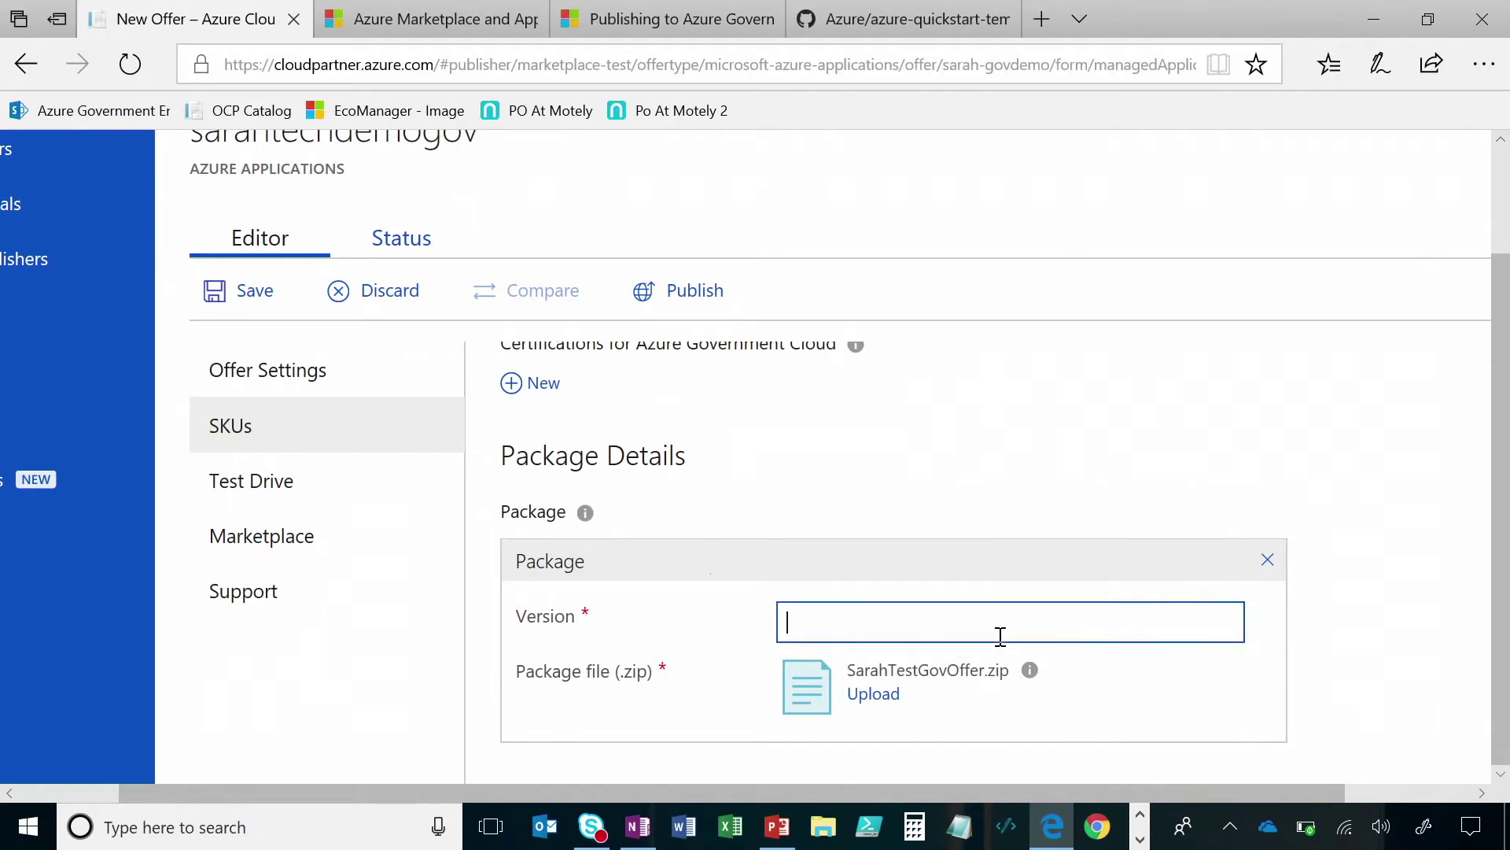
type("1.1.1")
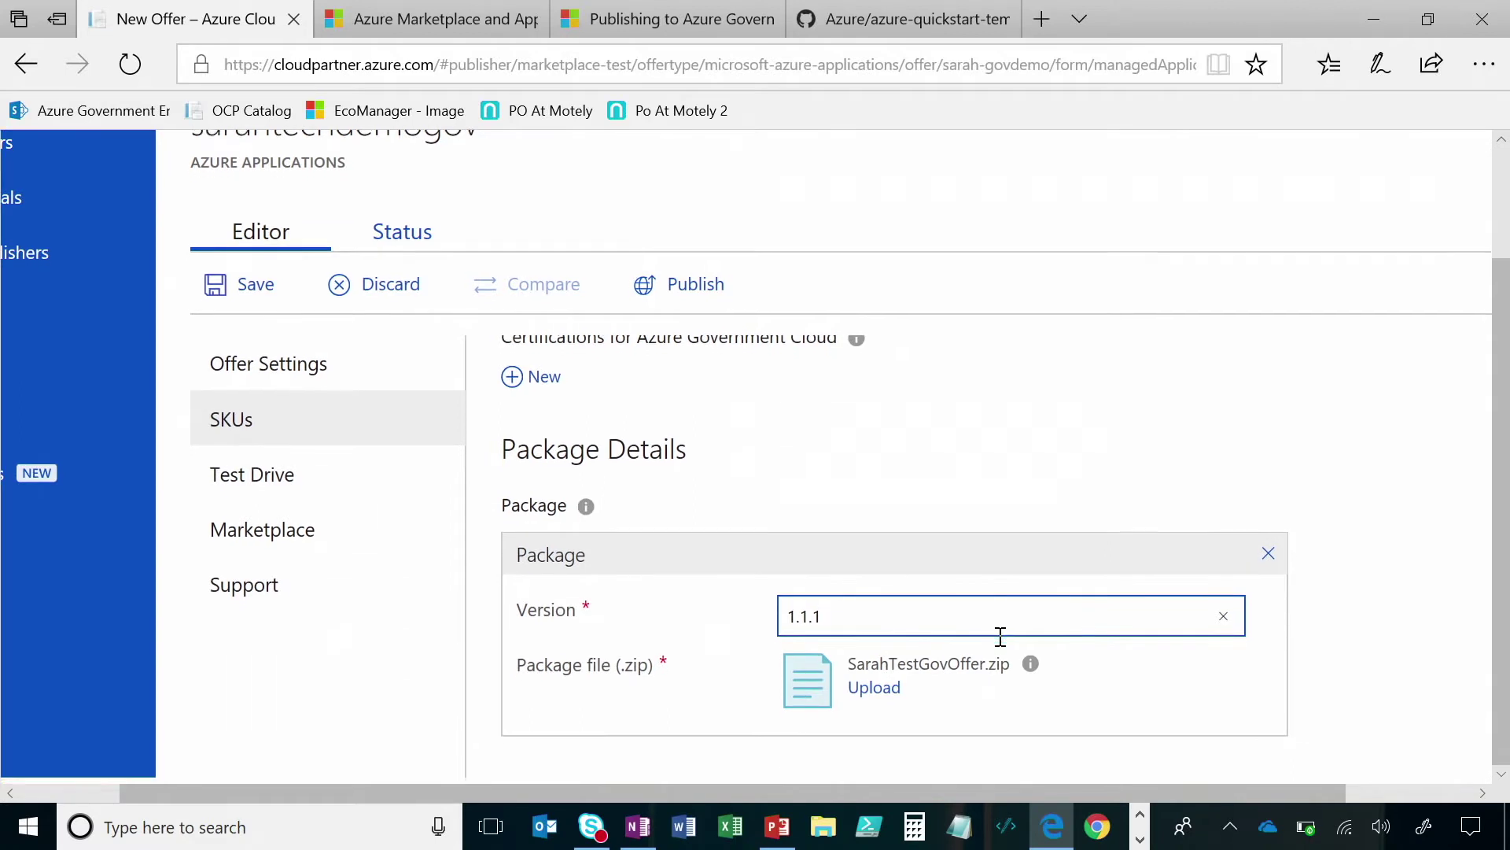
left_click(1310, 665)
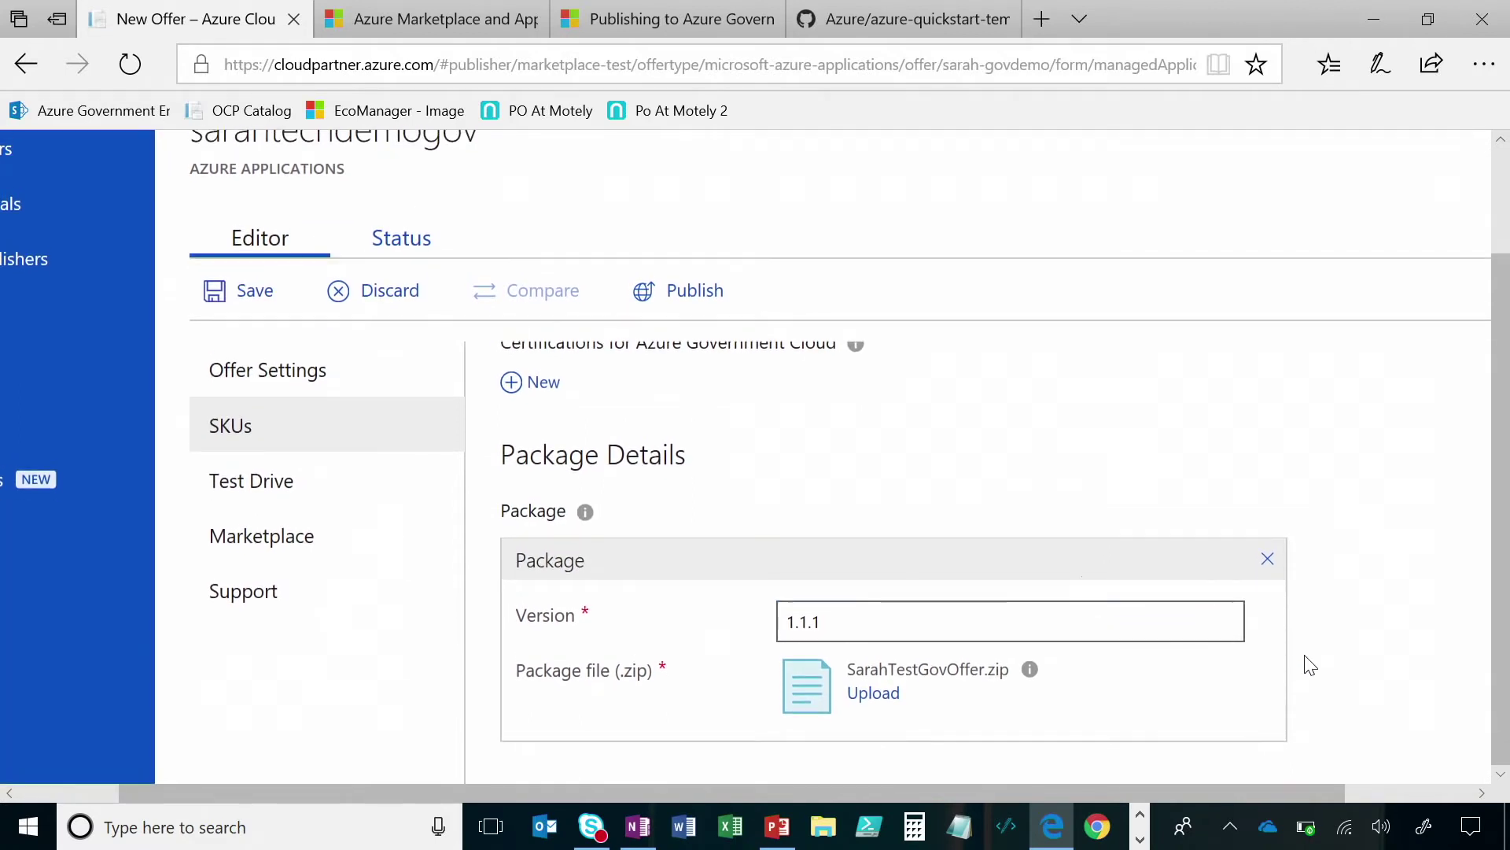
left_click(211, 305)
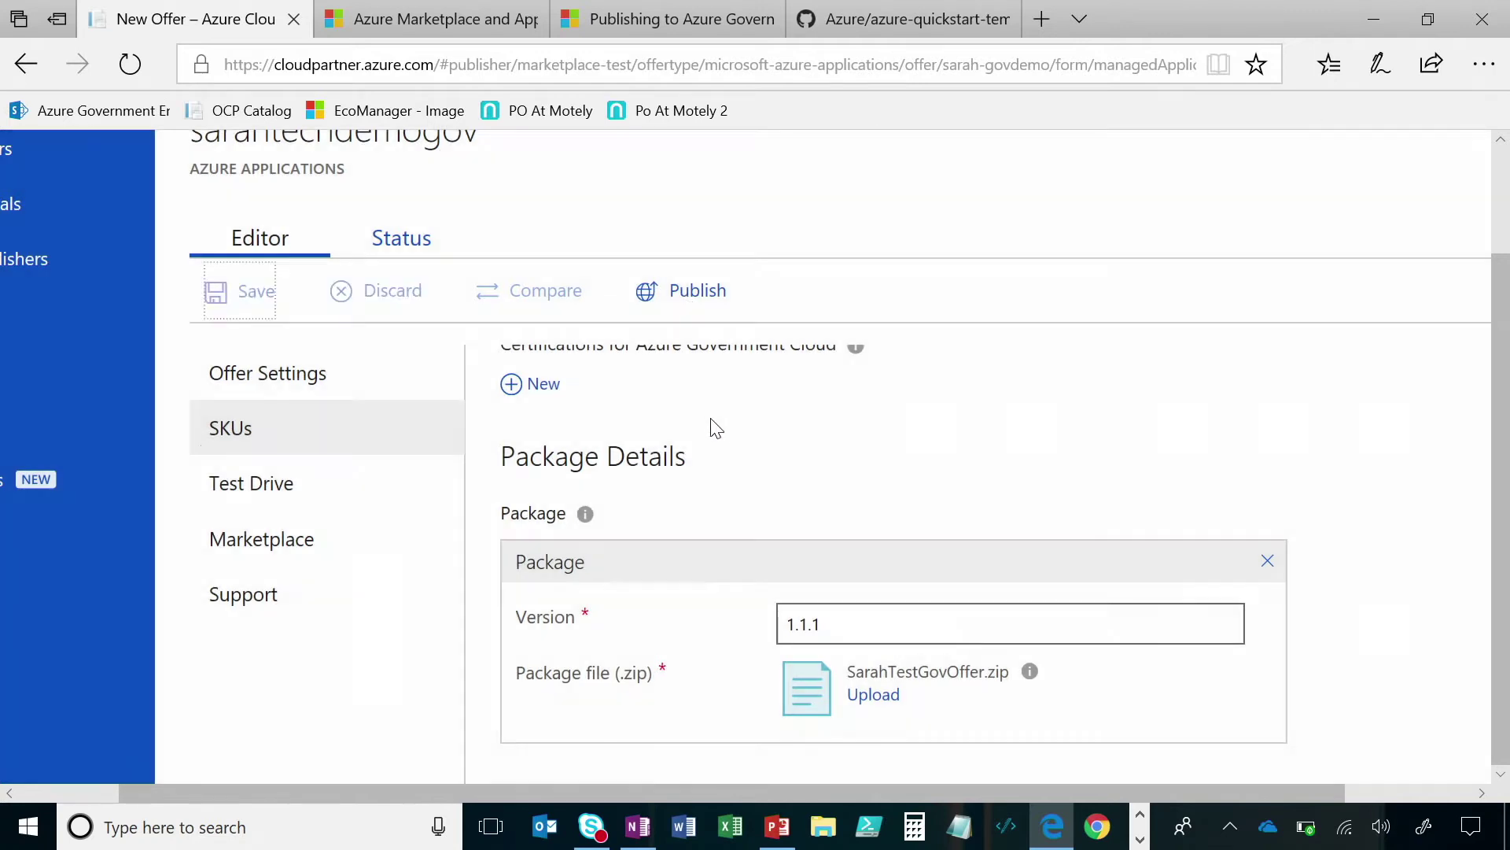
Attempt publishing, then open the Marketplace form and enter the offer title sarahs
left_click(697, 304)
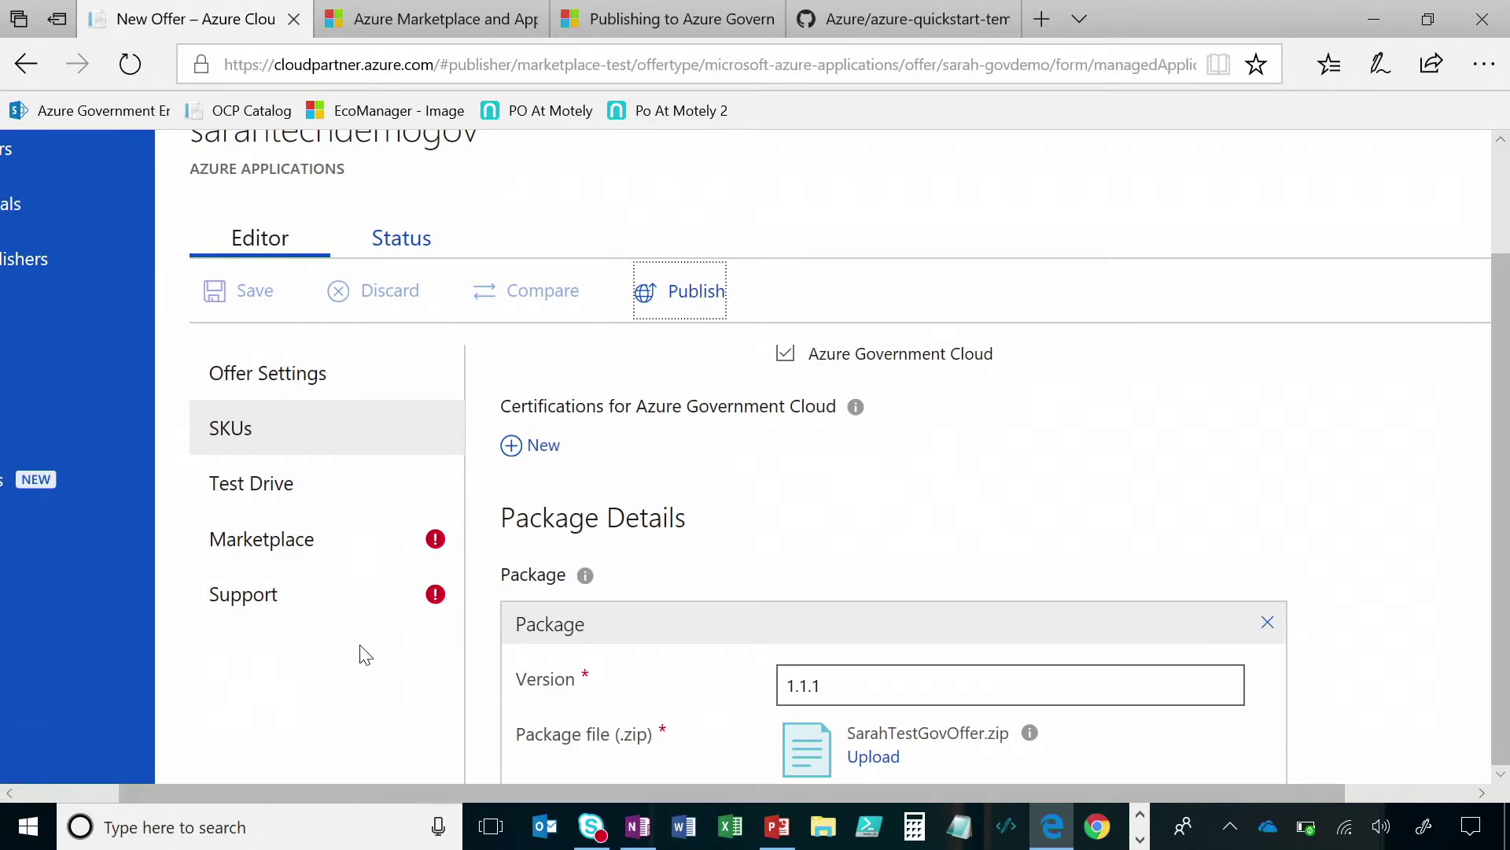
left_click(330, 553)
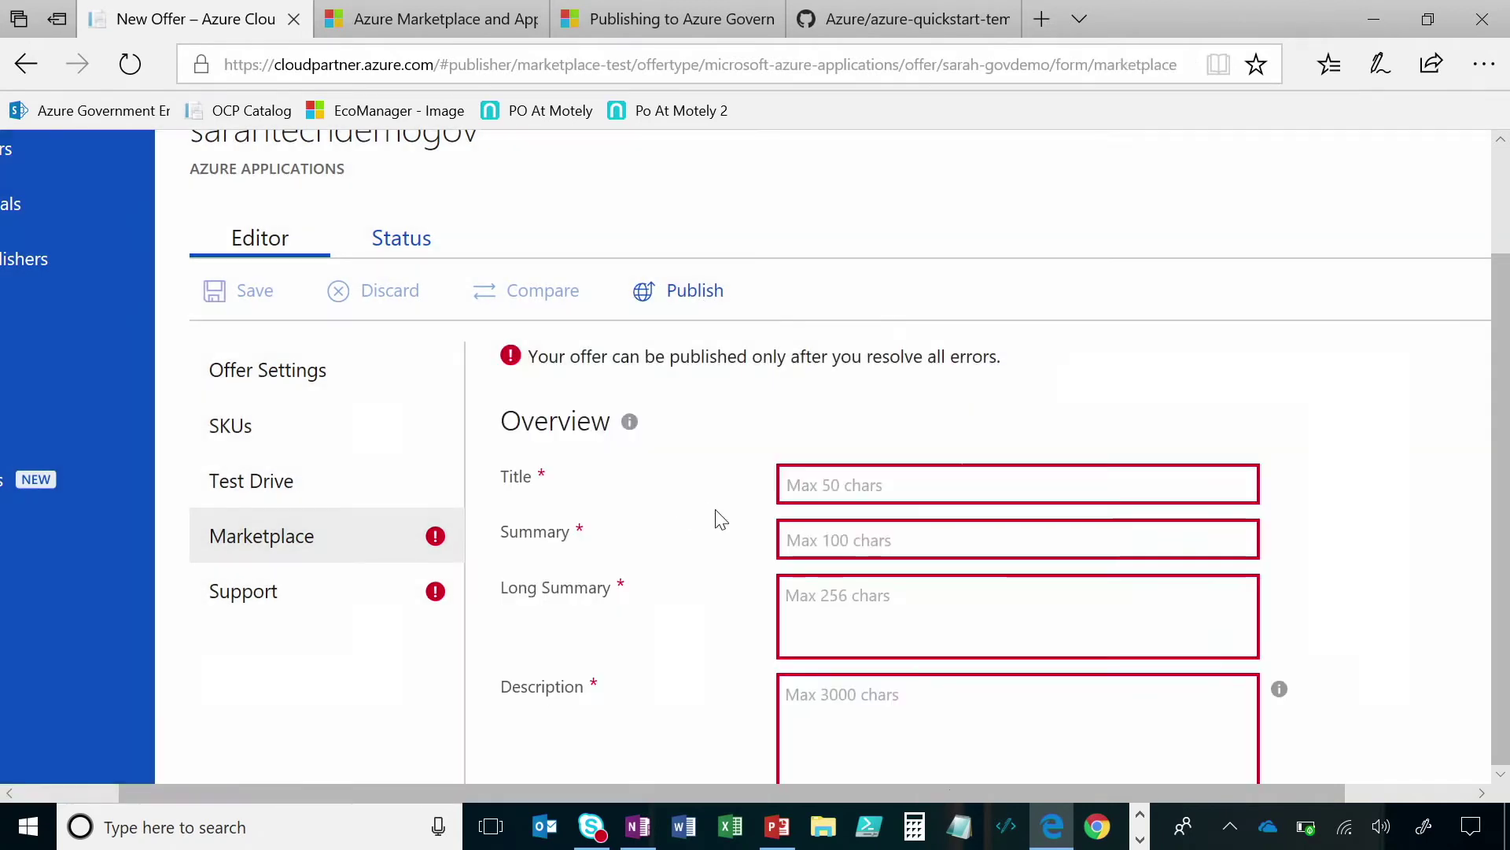
left_click(879, 409)
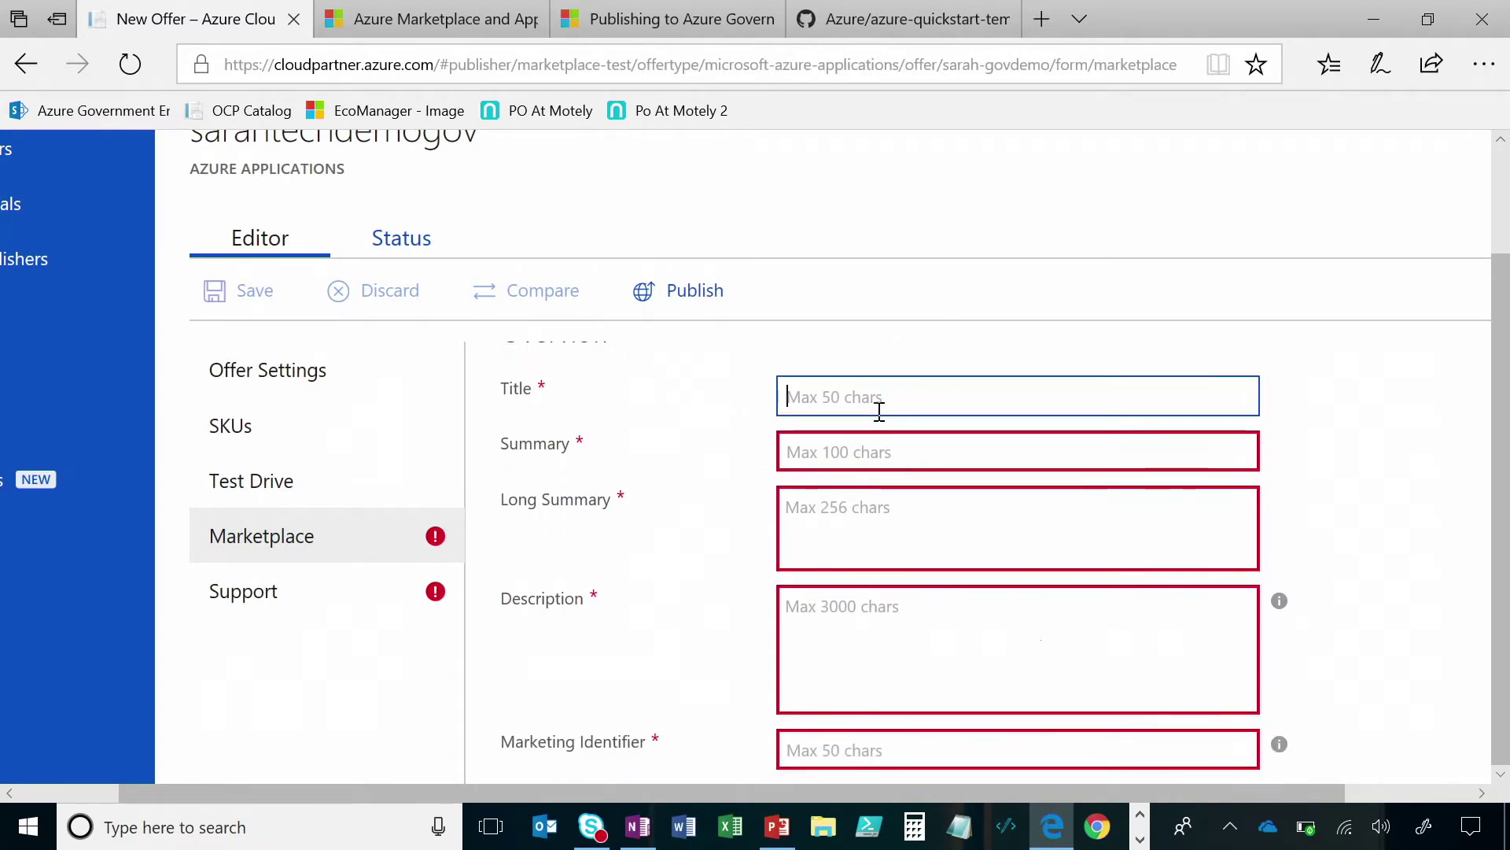
type("sarah")
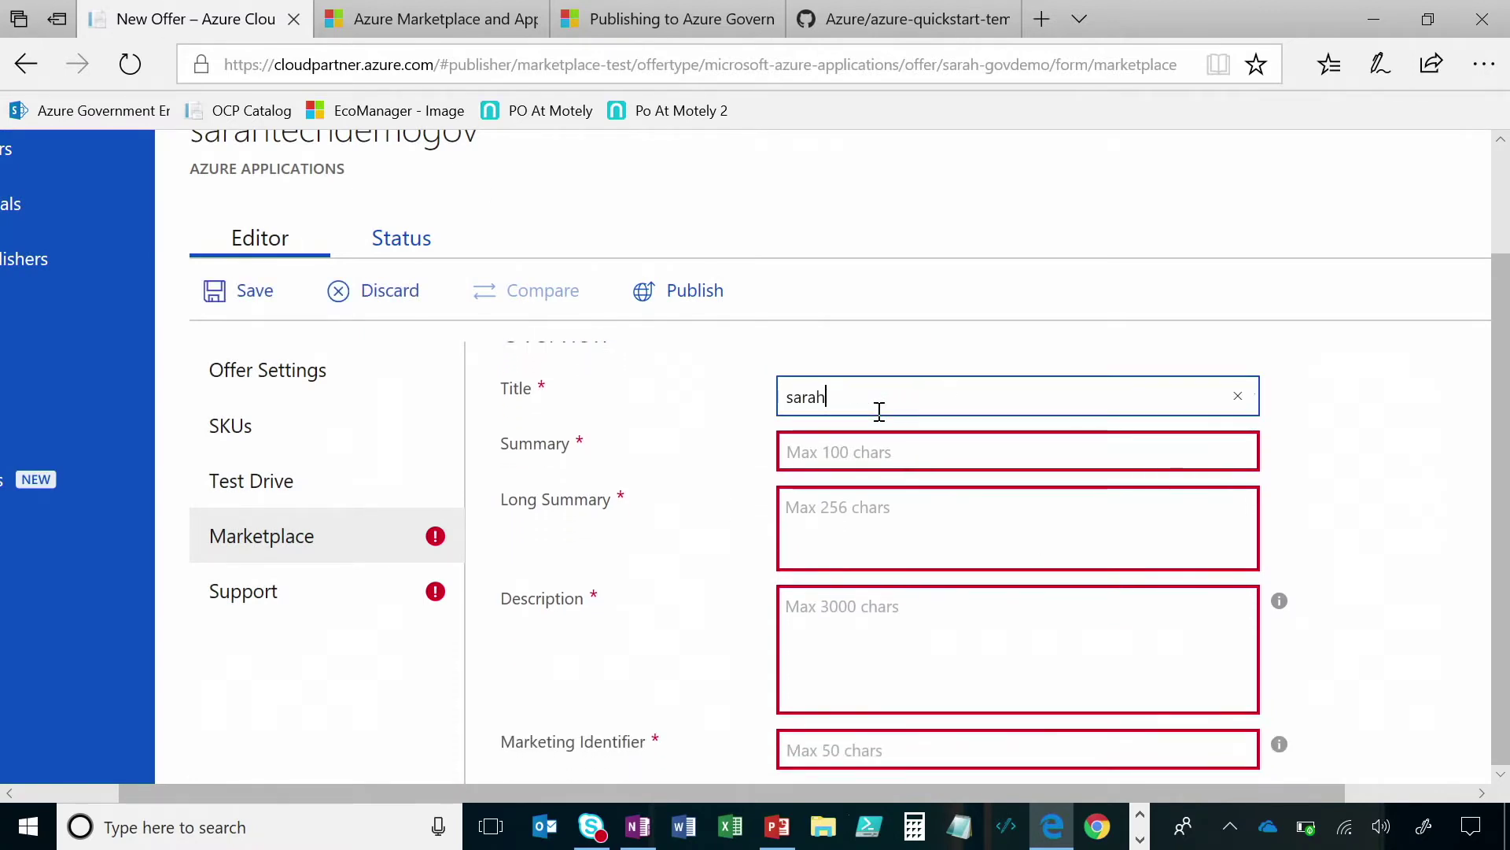
type("s")
key("Tab")
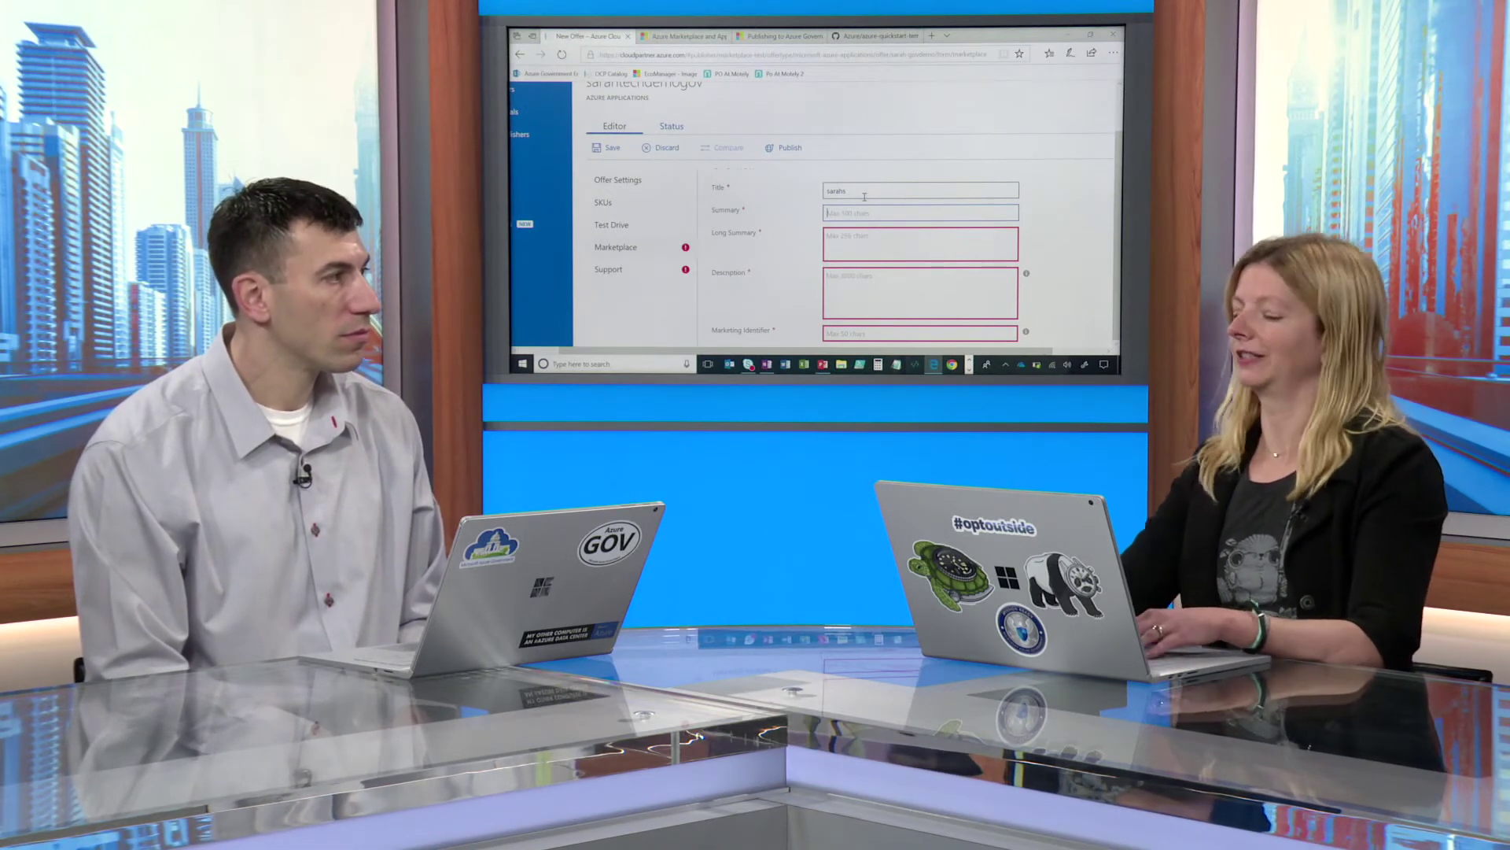
Fill in the Summary and a Long Summary of 'long summary'
type("sarahs techcemo")
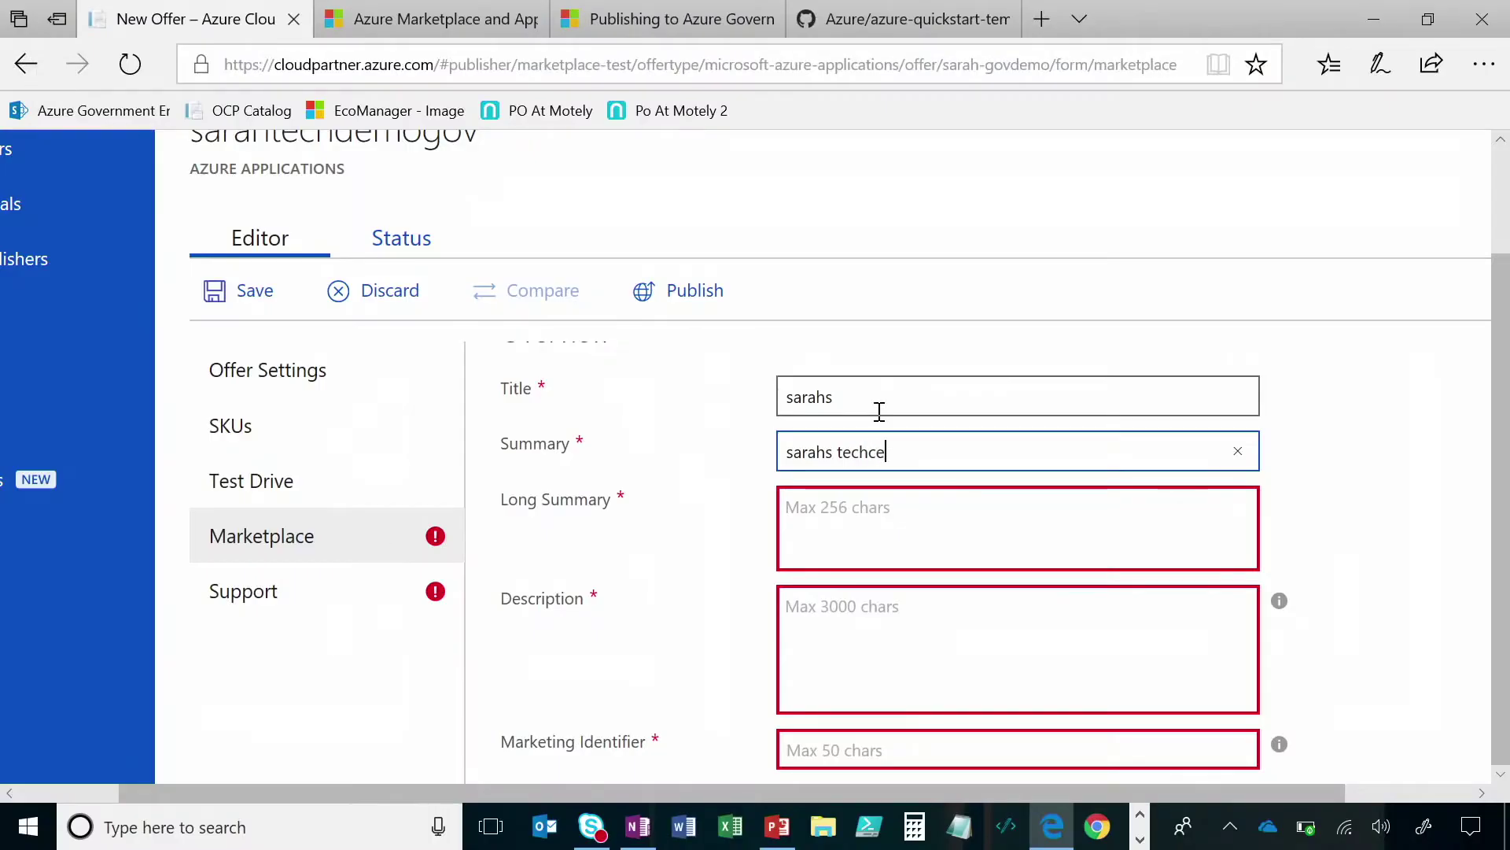
key("Tab")
type("s")
key("BackSpace")
type("logn som")
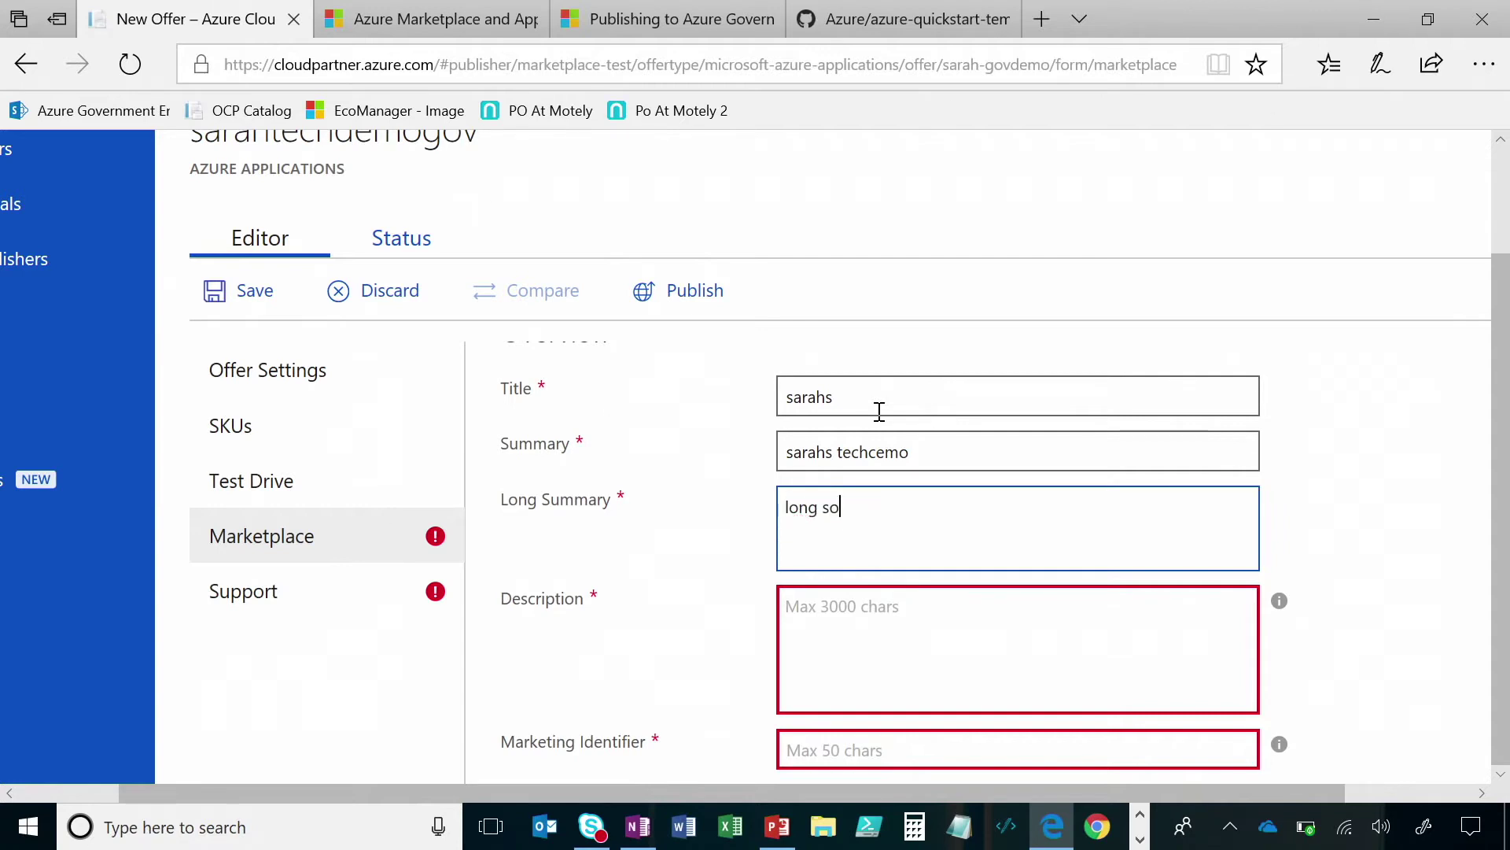
key("BackSpace")
key("BackSpace")
type("ummary")
Enter description 'long description', marketing identifier sarahsgovtechdemo, and paste the preview subscription ID
key("Tab")
type("long description")
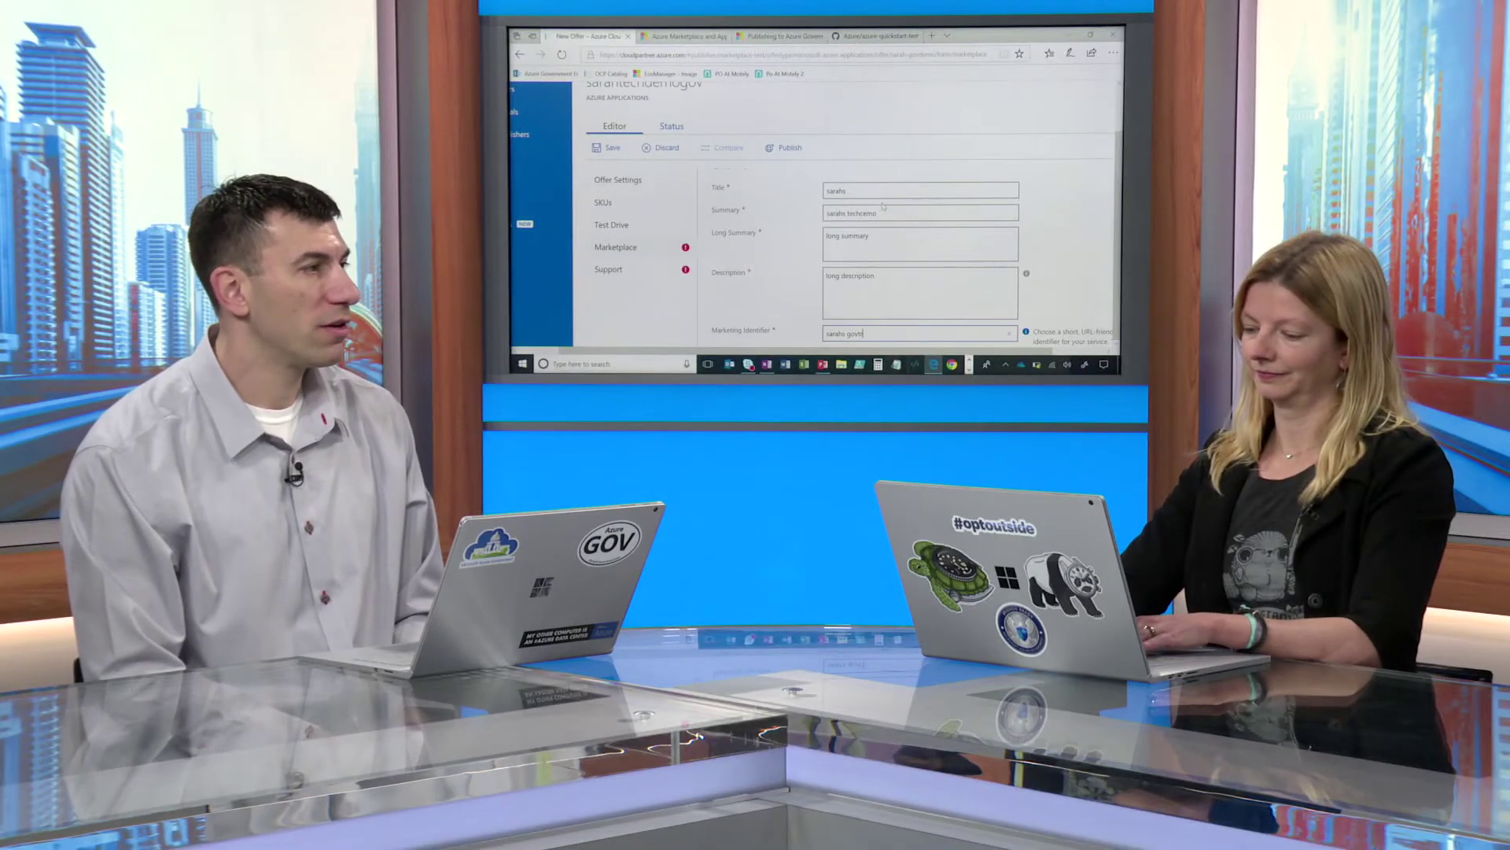
key("BackSpace")
type("tech s")
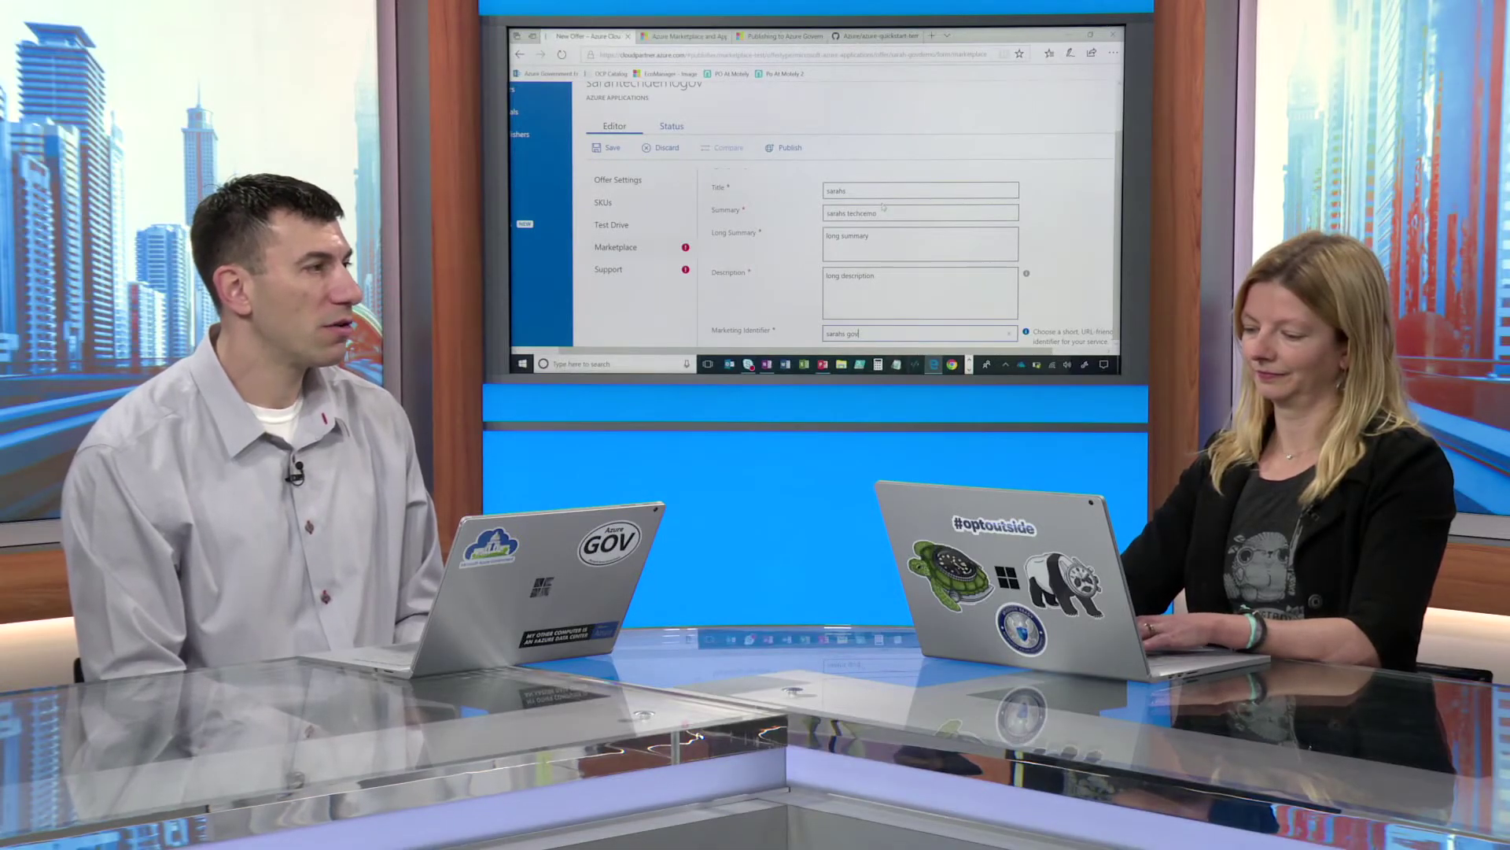
type("emo")
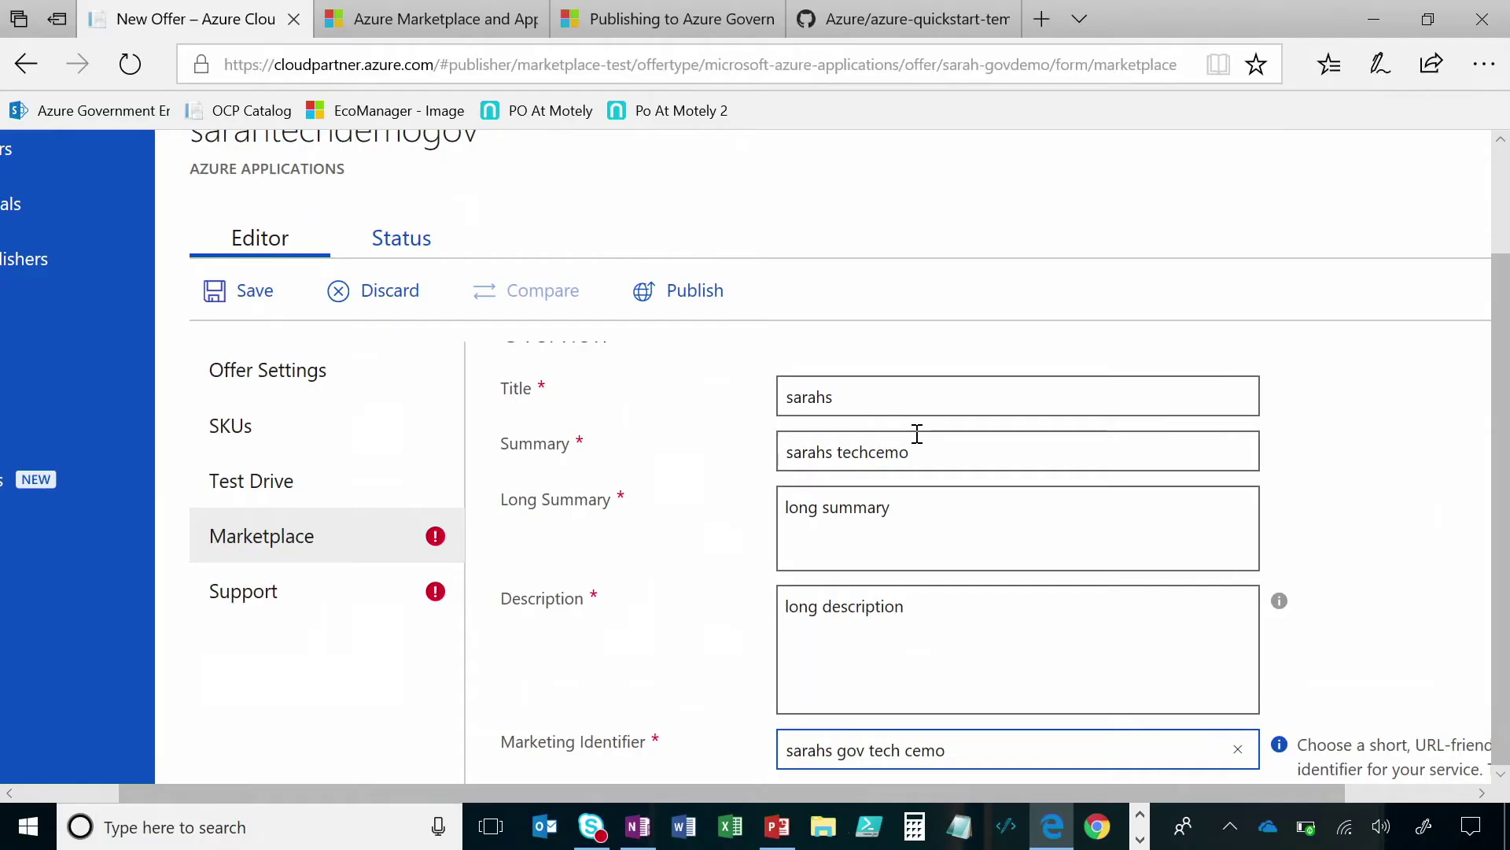
scroll(917, 433, "down", 1)
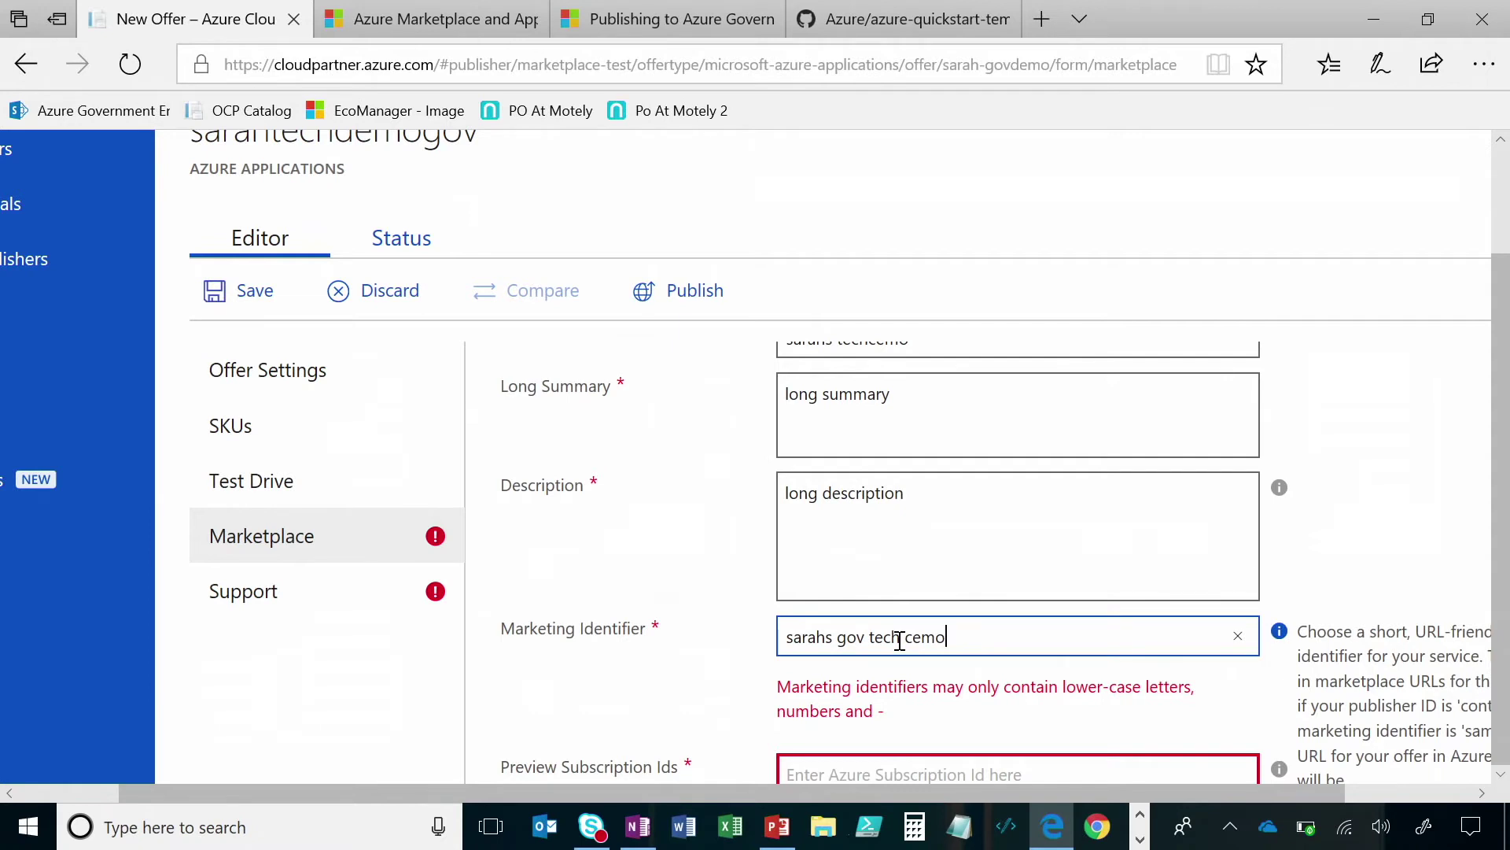
scroll(900, 641, "down", 1)
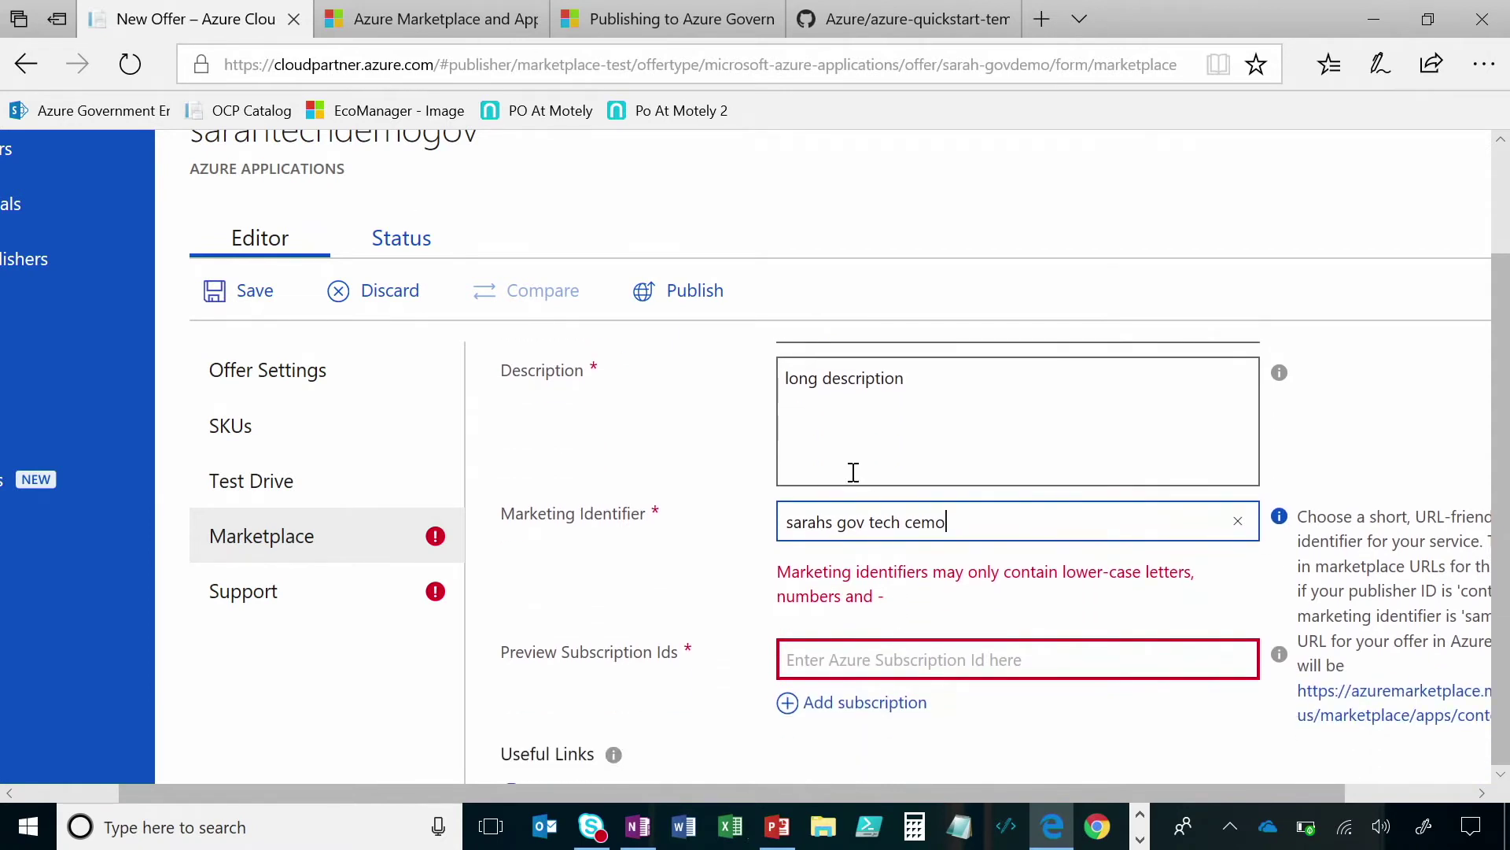
left_click(857, 645)
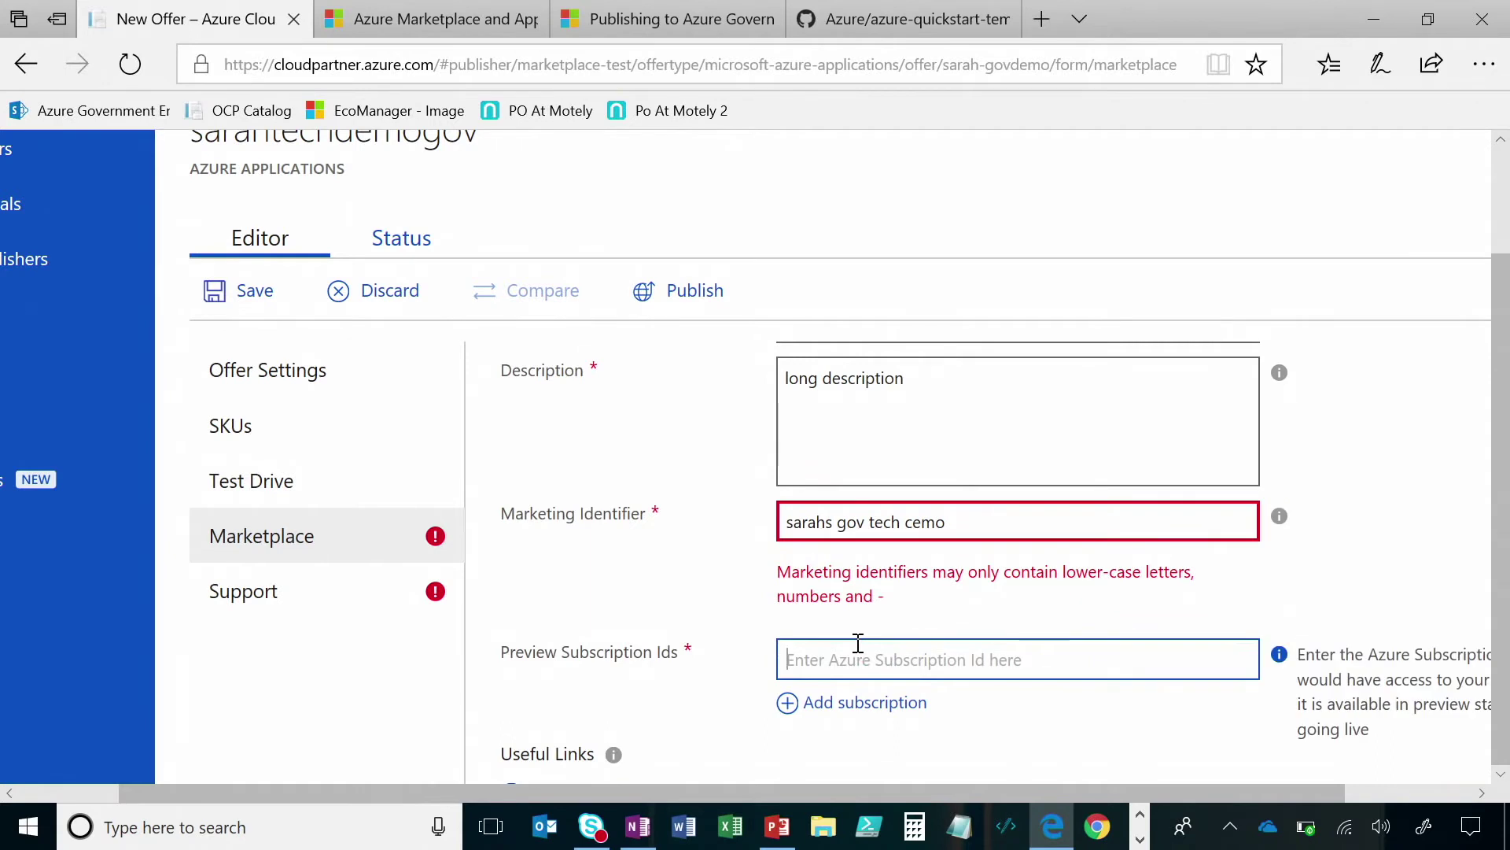
left_click(841, 524)
key("BackSpace")
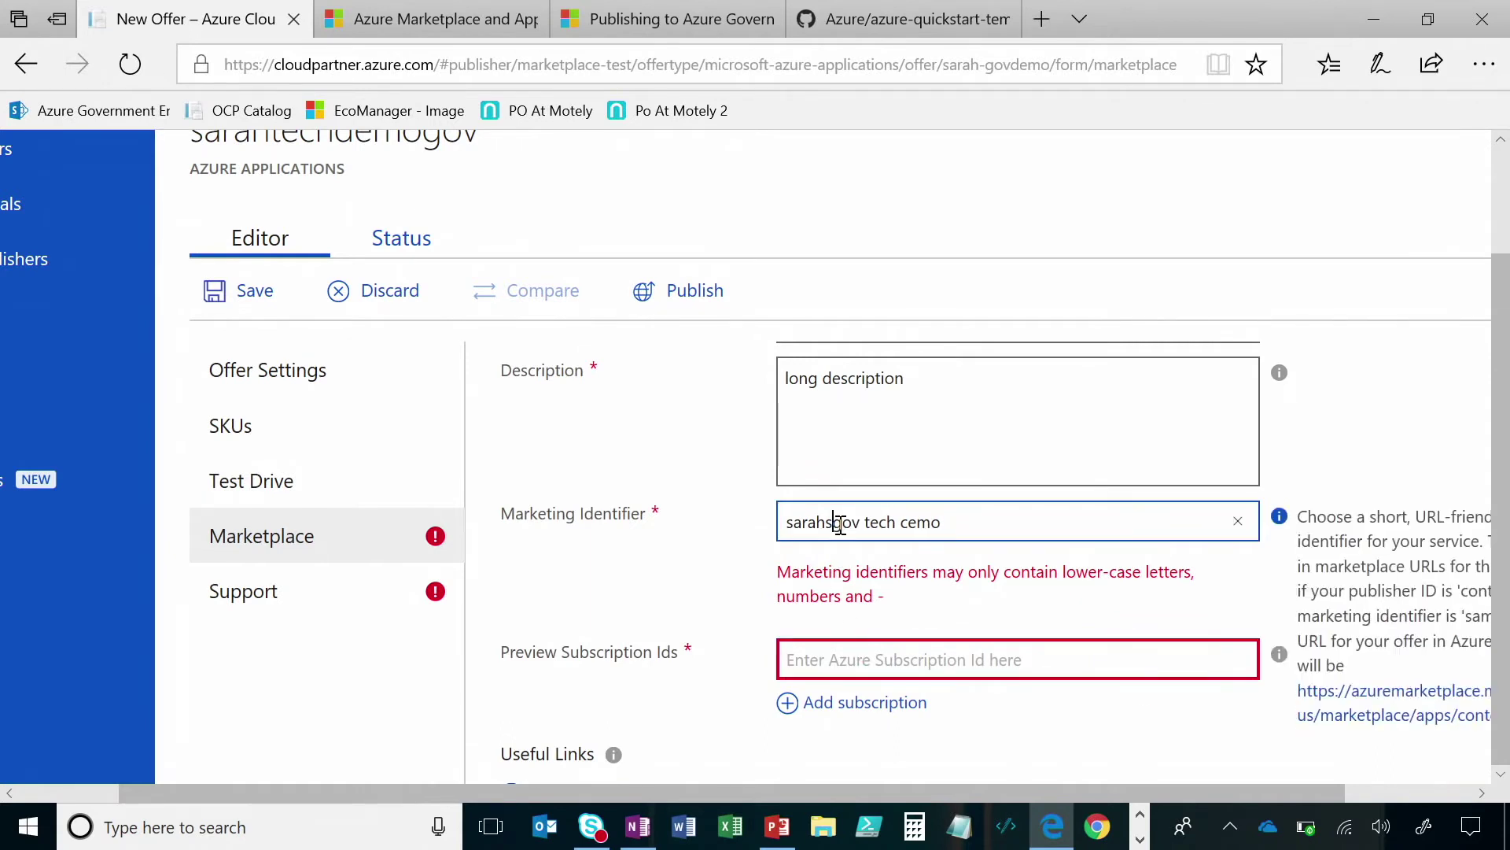
key("BackSpace")
key("BackSpace")
key("Delete")
type("d")
left_click(838, 578)
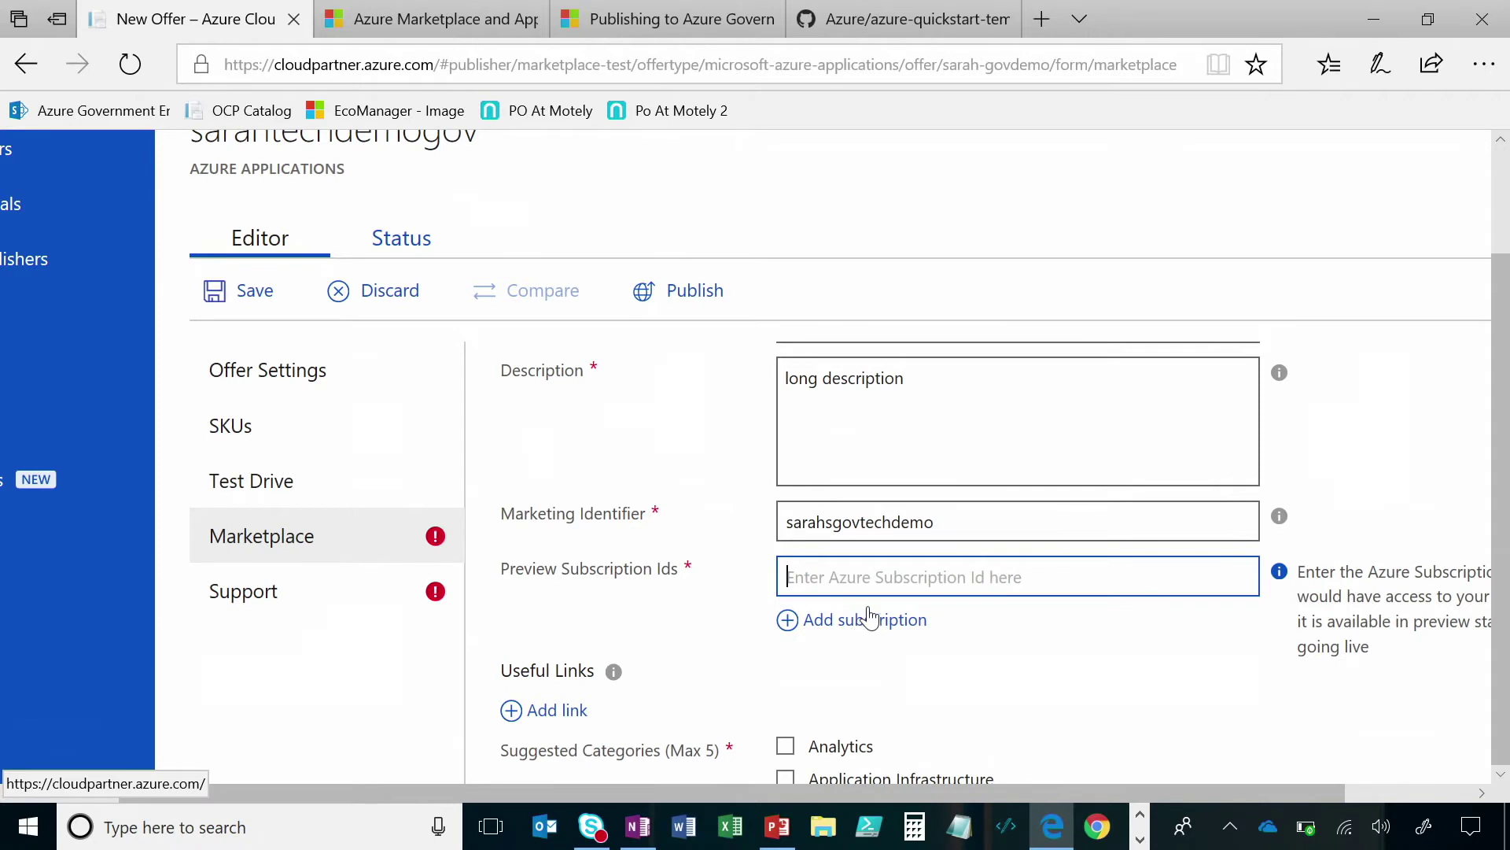
type("783d3c38-deb0-48a2-9d83-2861e9ea9ca9")
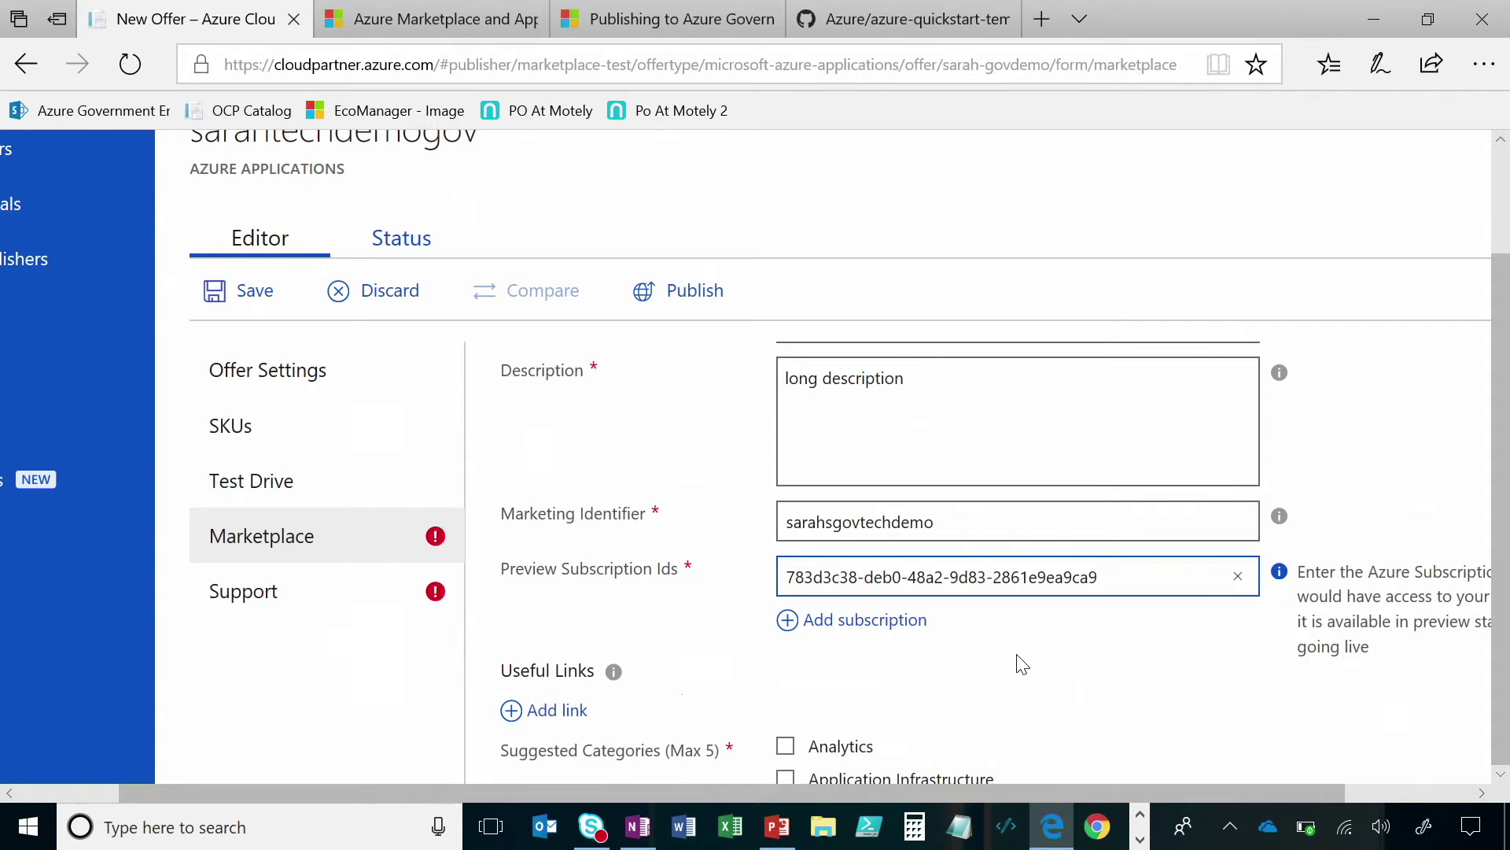
Tick Backup under Suggested Categories and scroll down to the logo uploads
scroll(1020, 664, "down", 1)
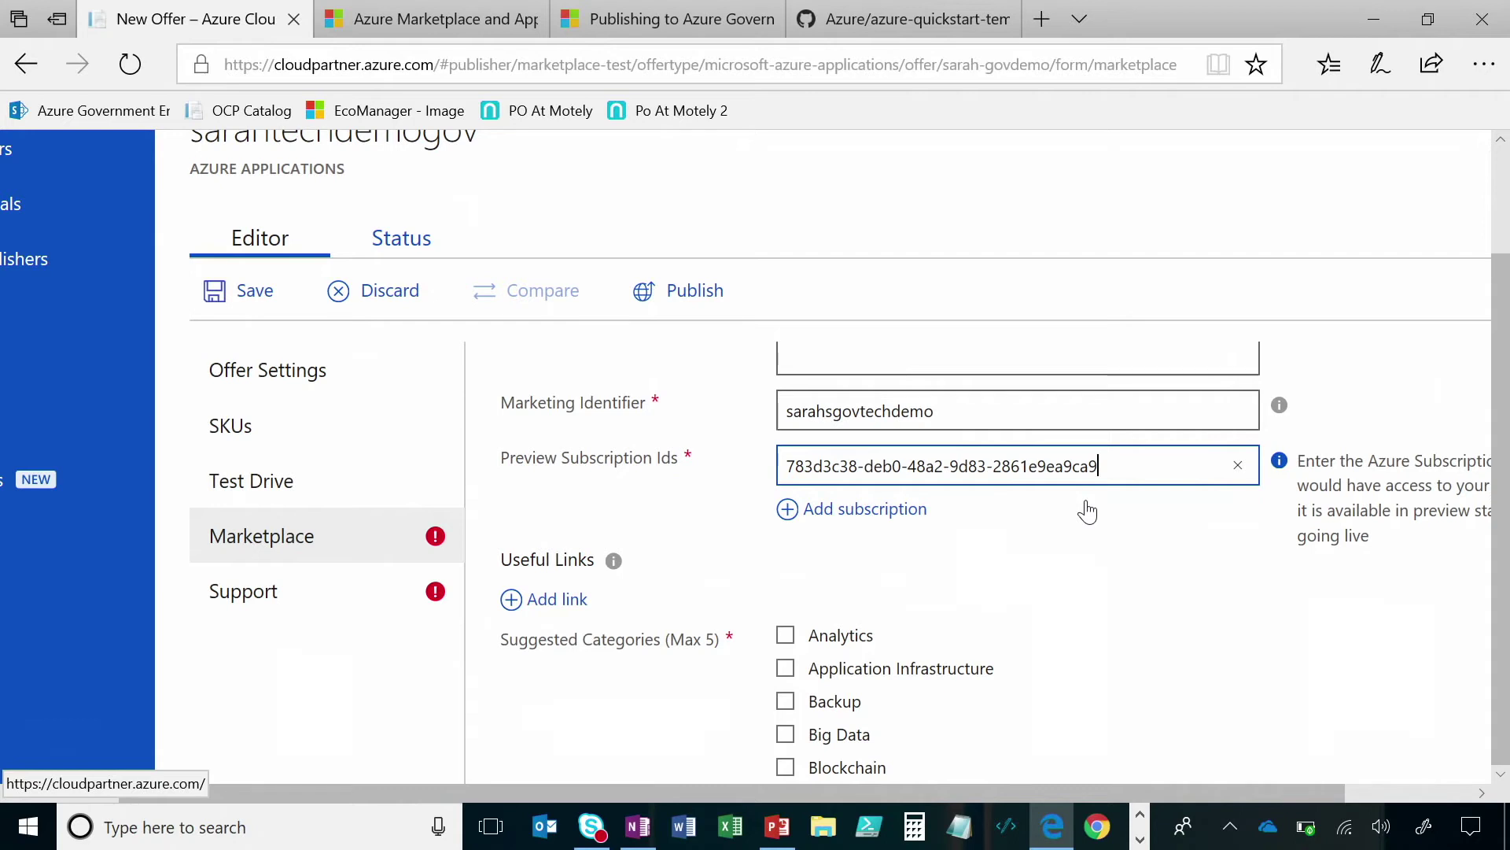
scroll(1107, 576, "down", 1)
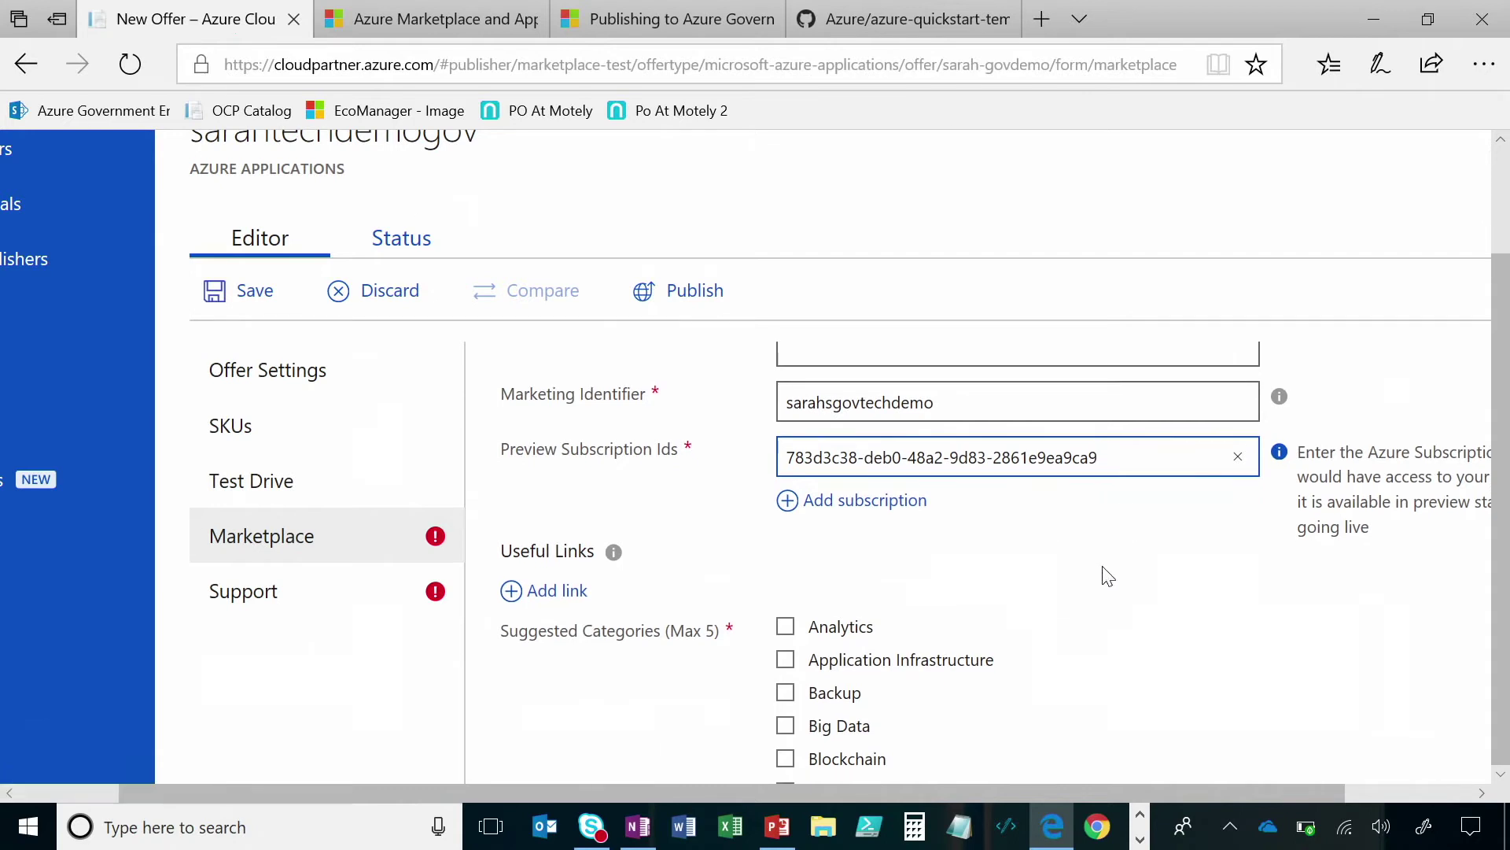
scroll(1108, 576, "down", 1)
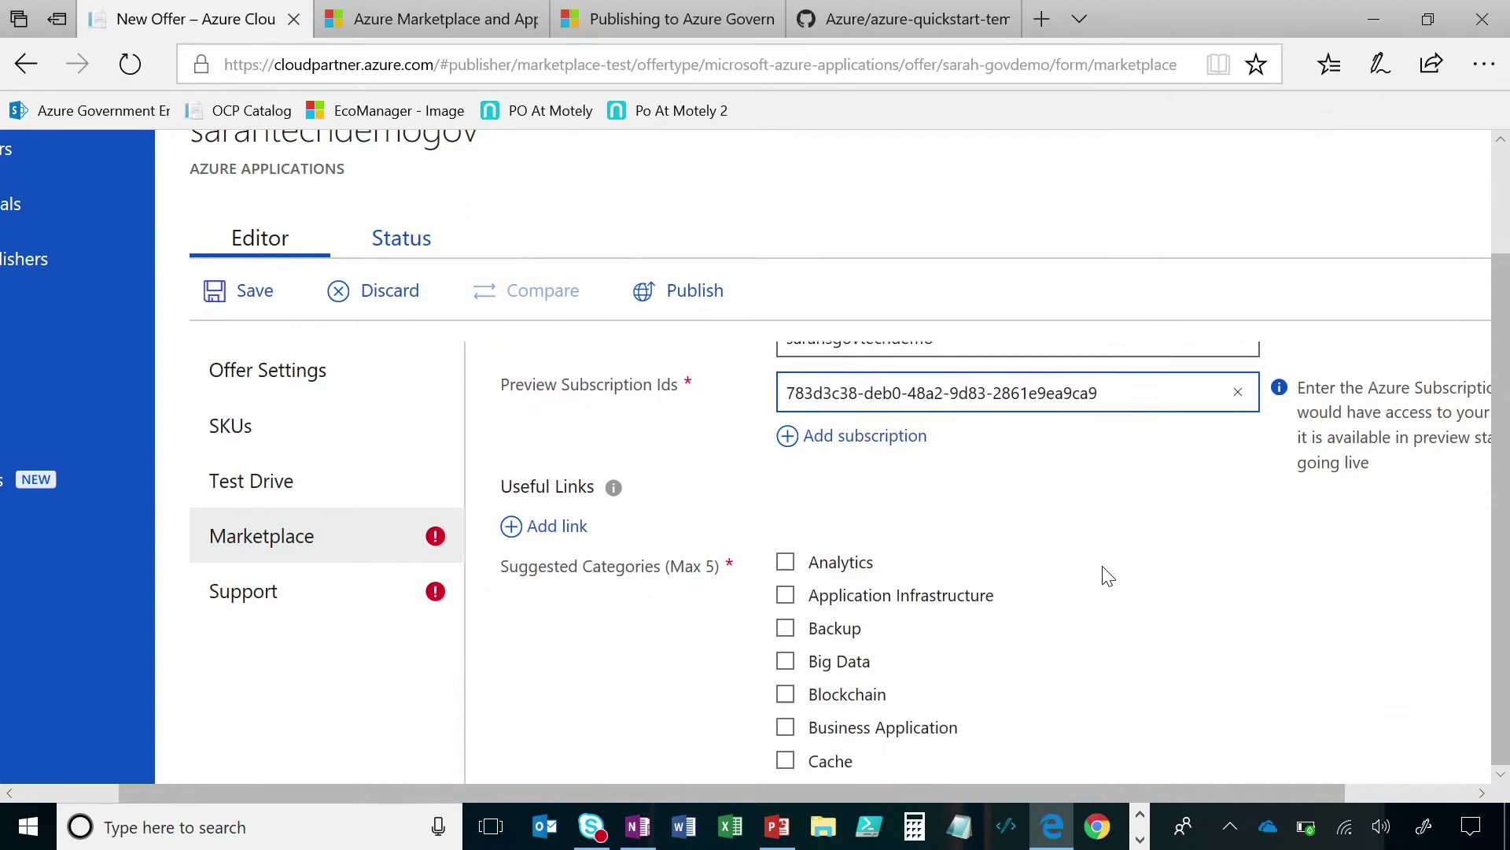
left_click(792, 612)
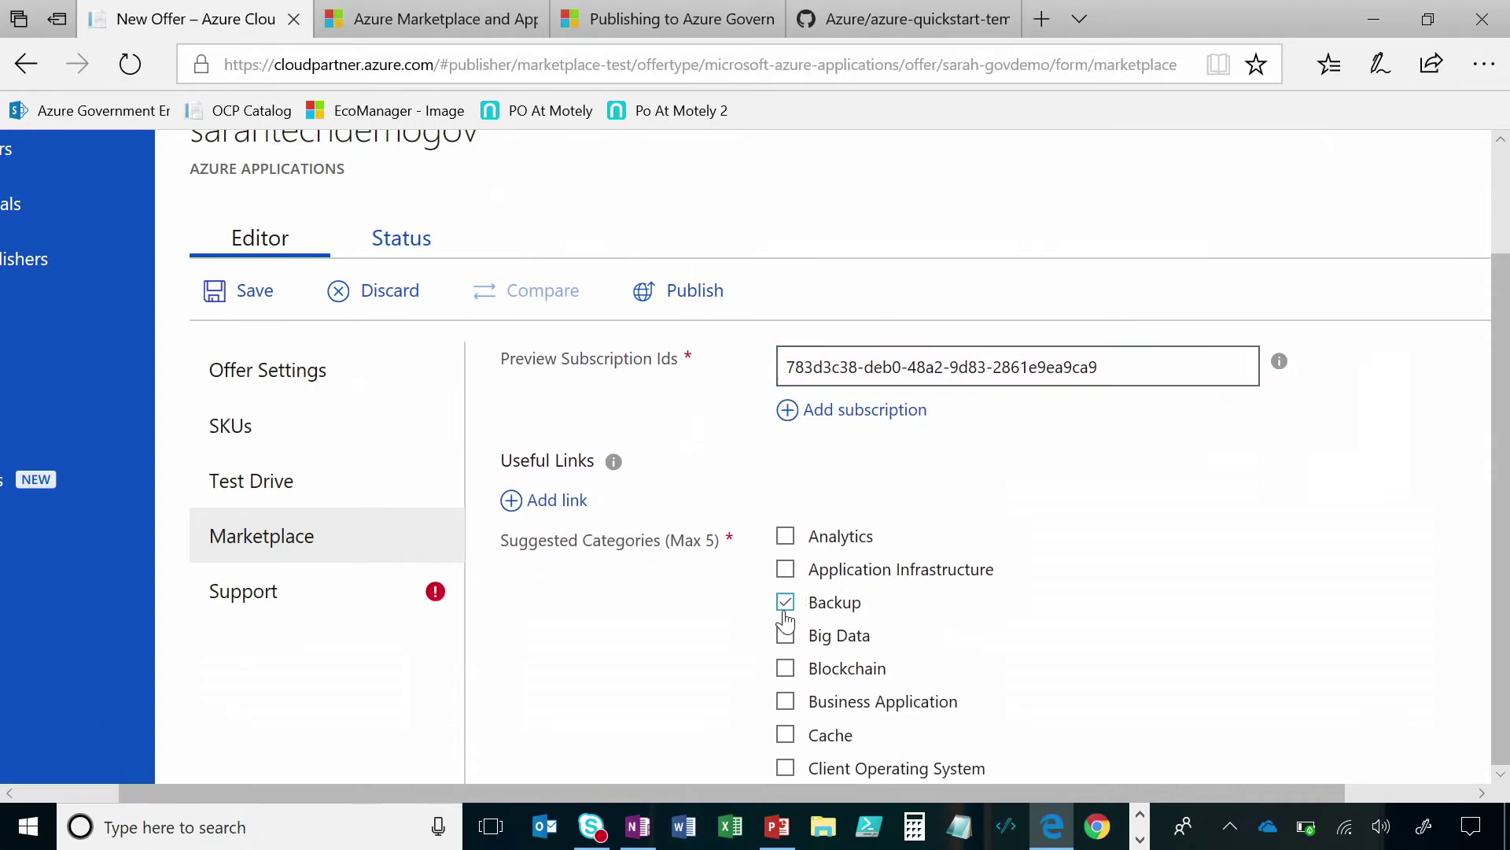
scroll(786, 617, "down", 6)
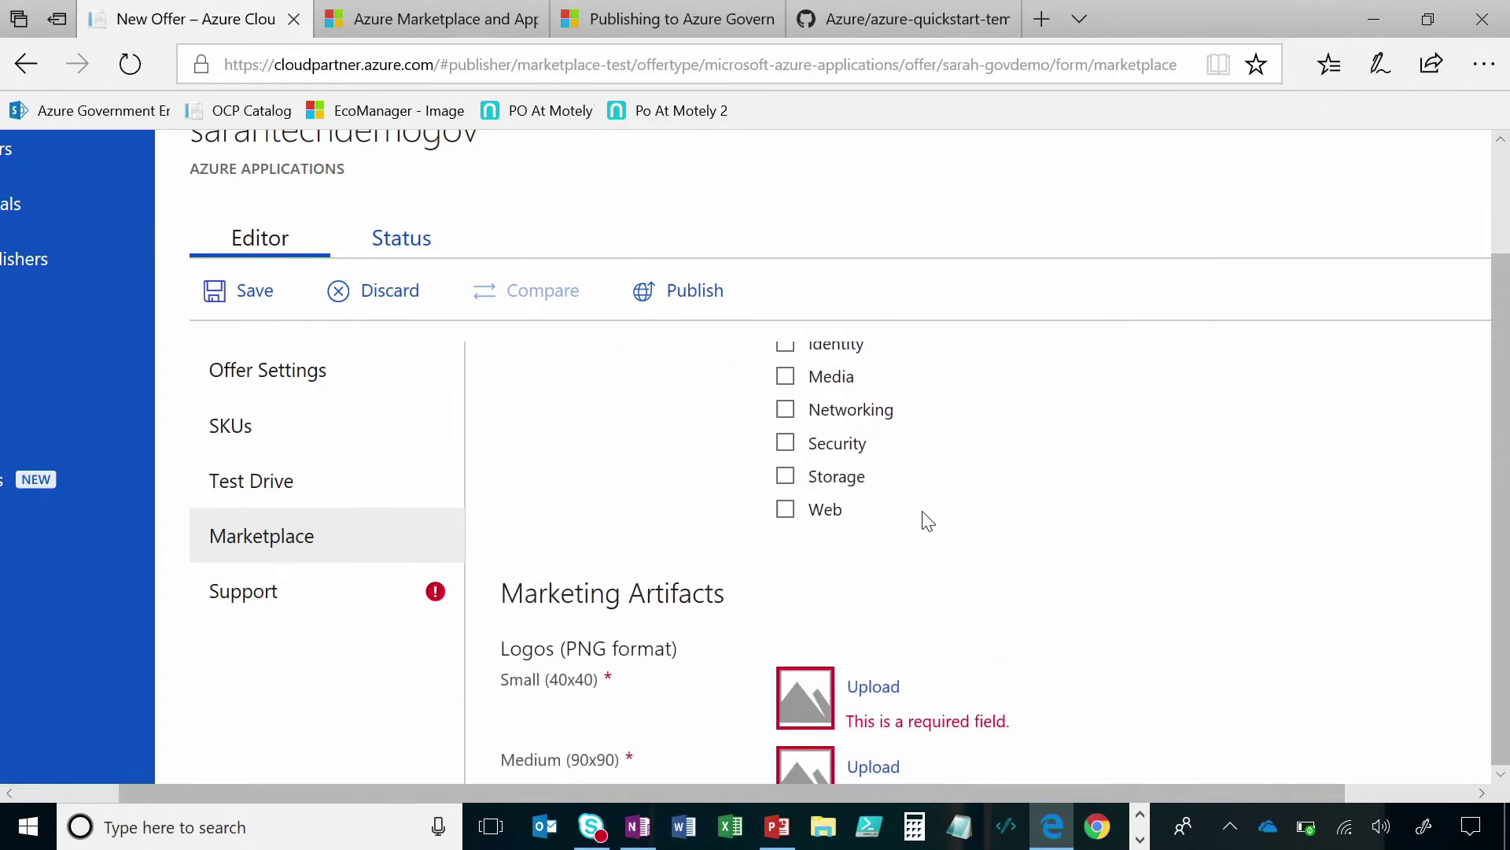
scroll(926, 521, "down", 3)
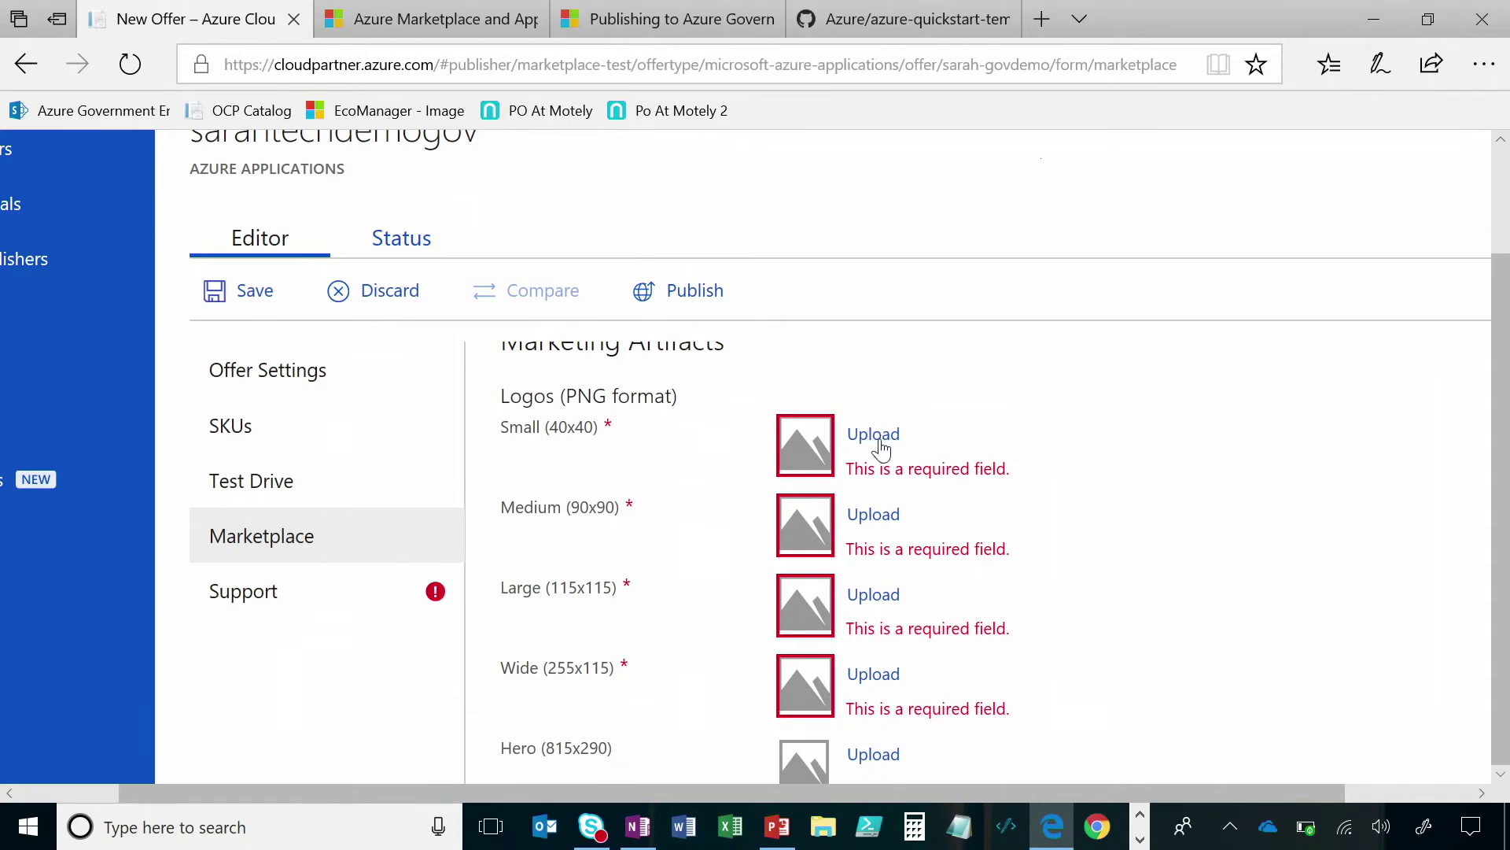
Upload SarahsdemologoSmall, SarahsdemologoMed and SarahsdemologoLarge as the small, medium and large logos
left_click(875, 436)
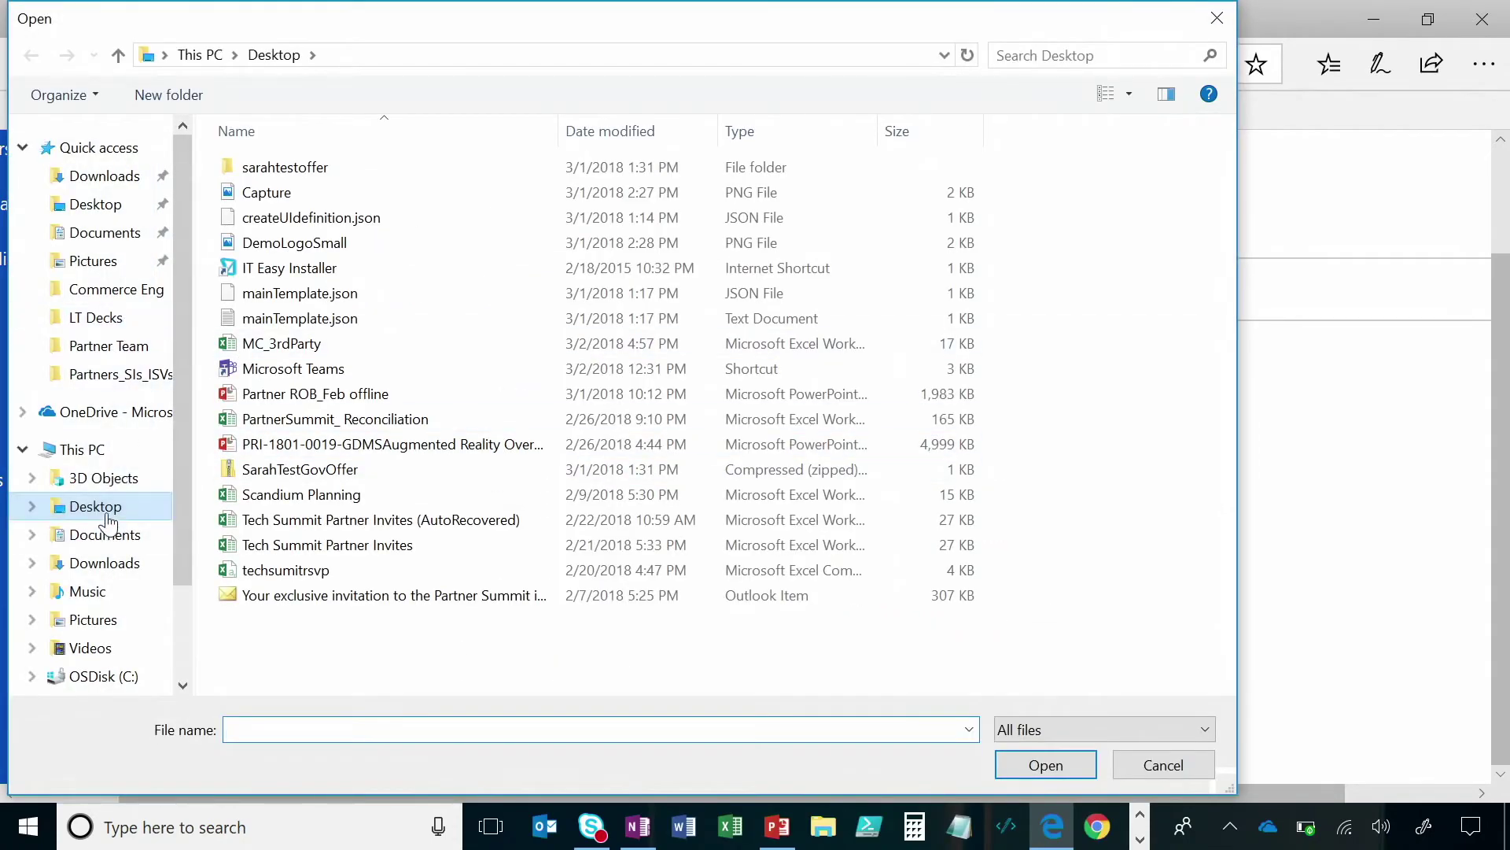
left_click(104, 622)
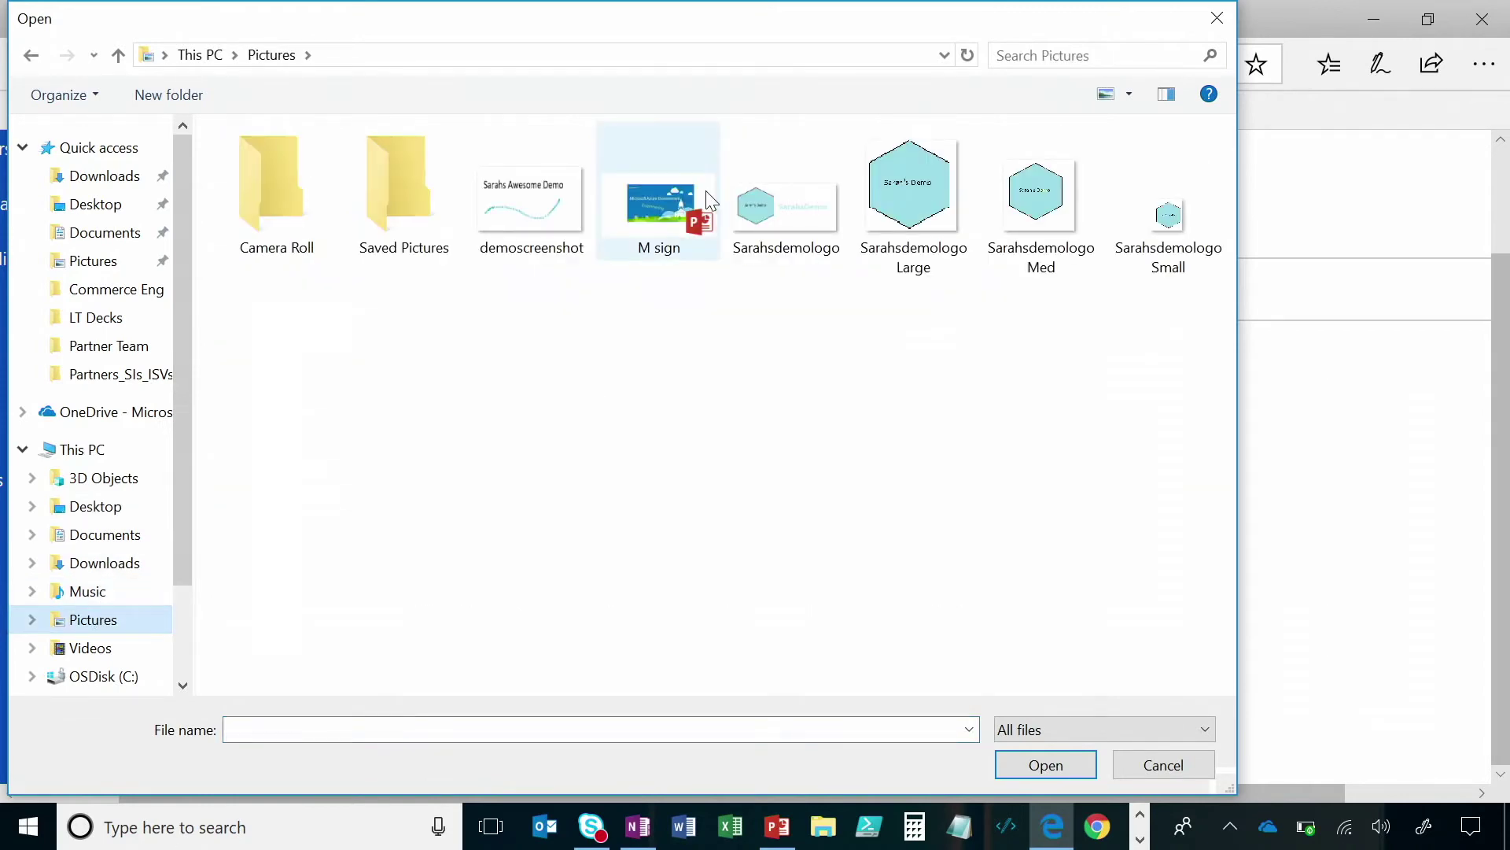
double_click(1169, 217)
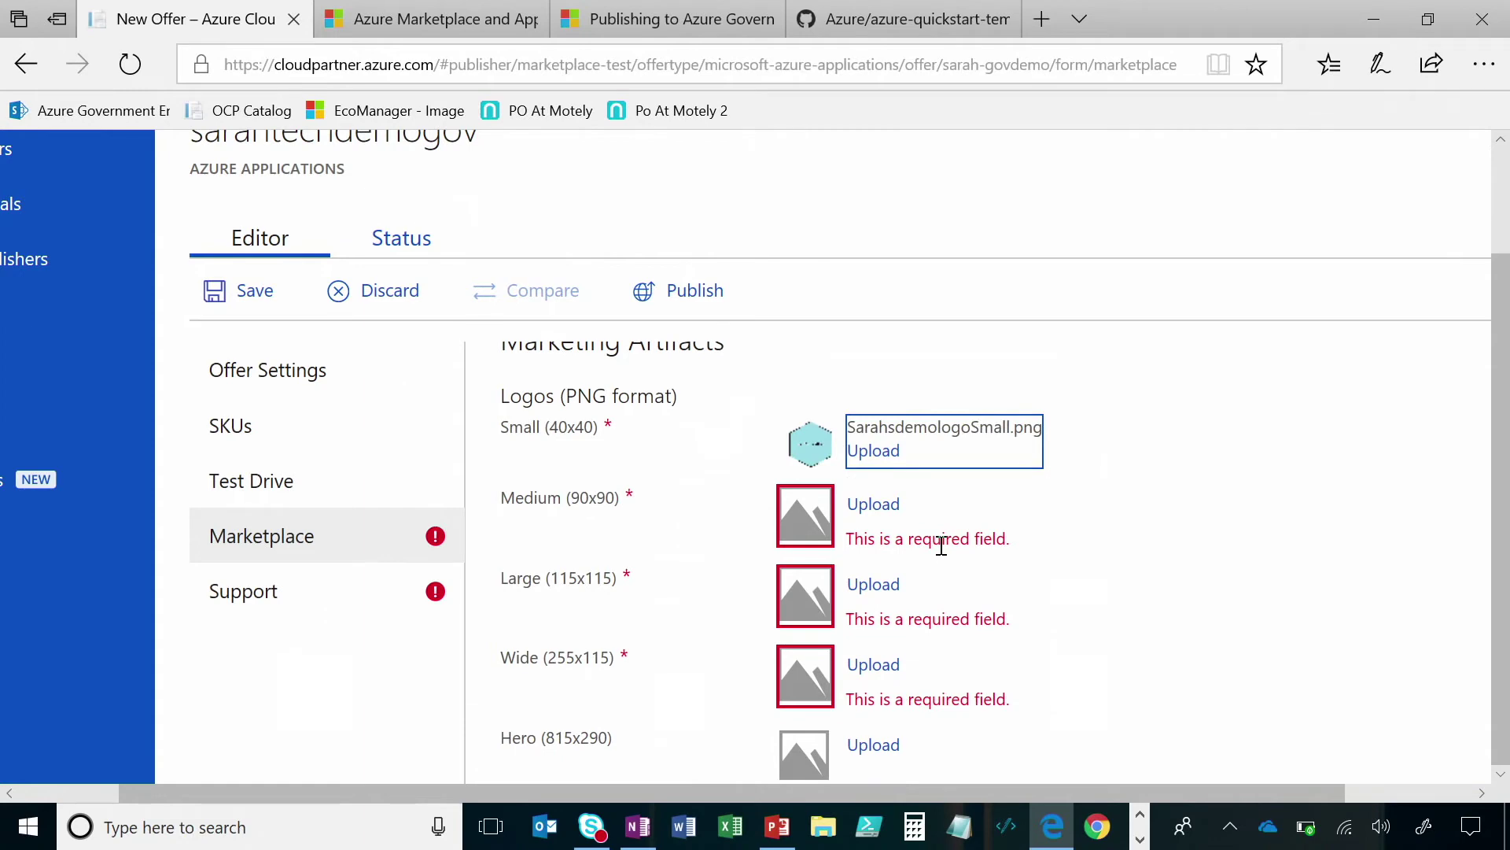
left_click(873, 507)
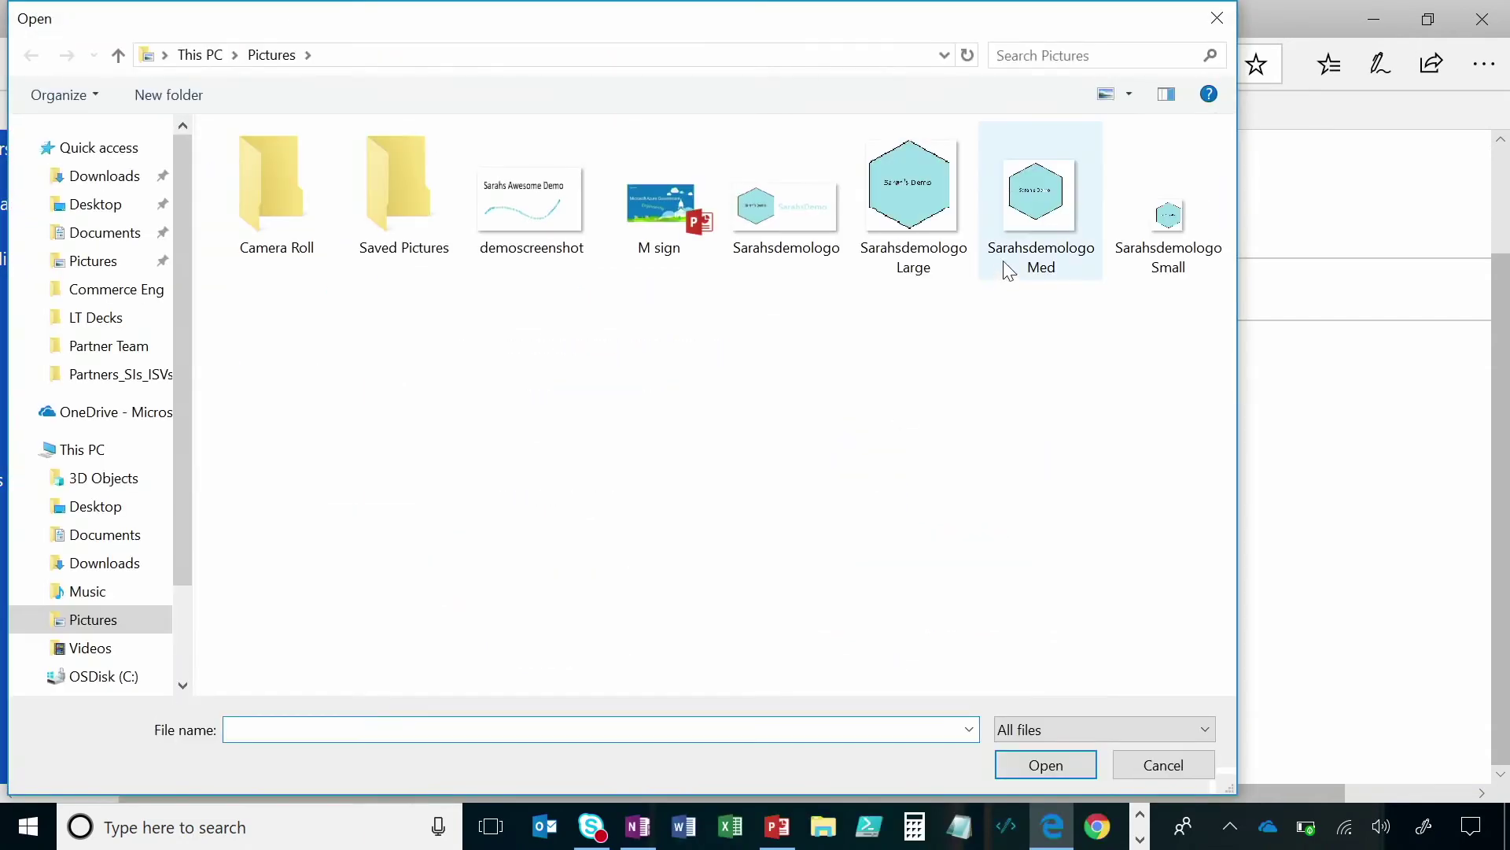
left_click(1039, 224)
left_click(1013, 762)
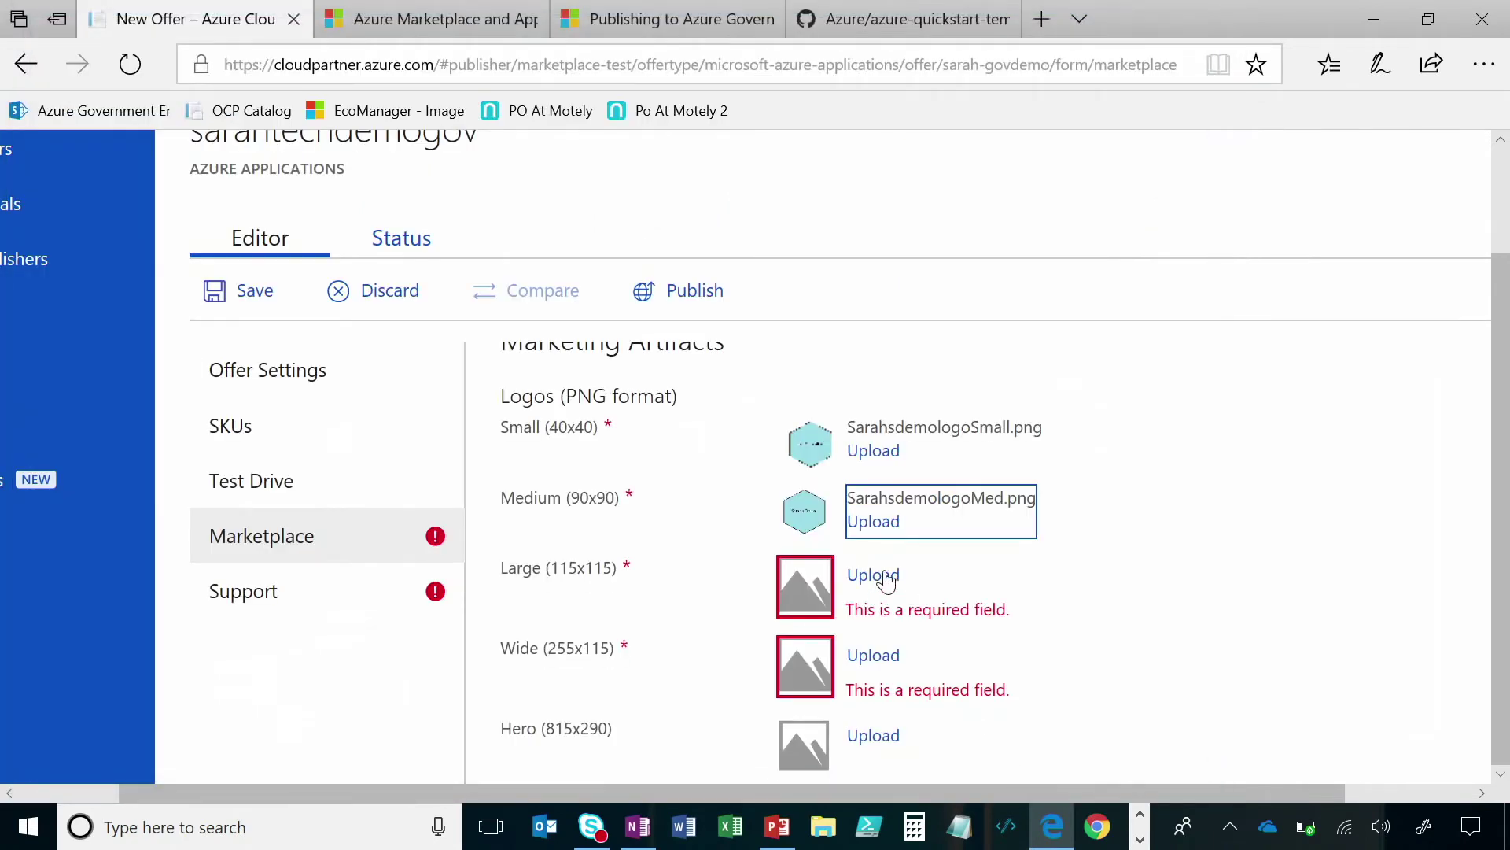
left_click(886, 578)
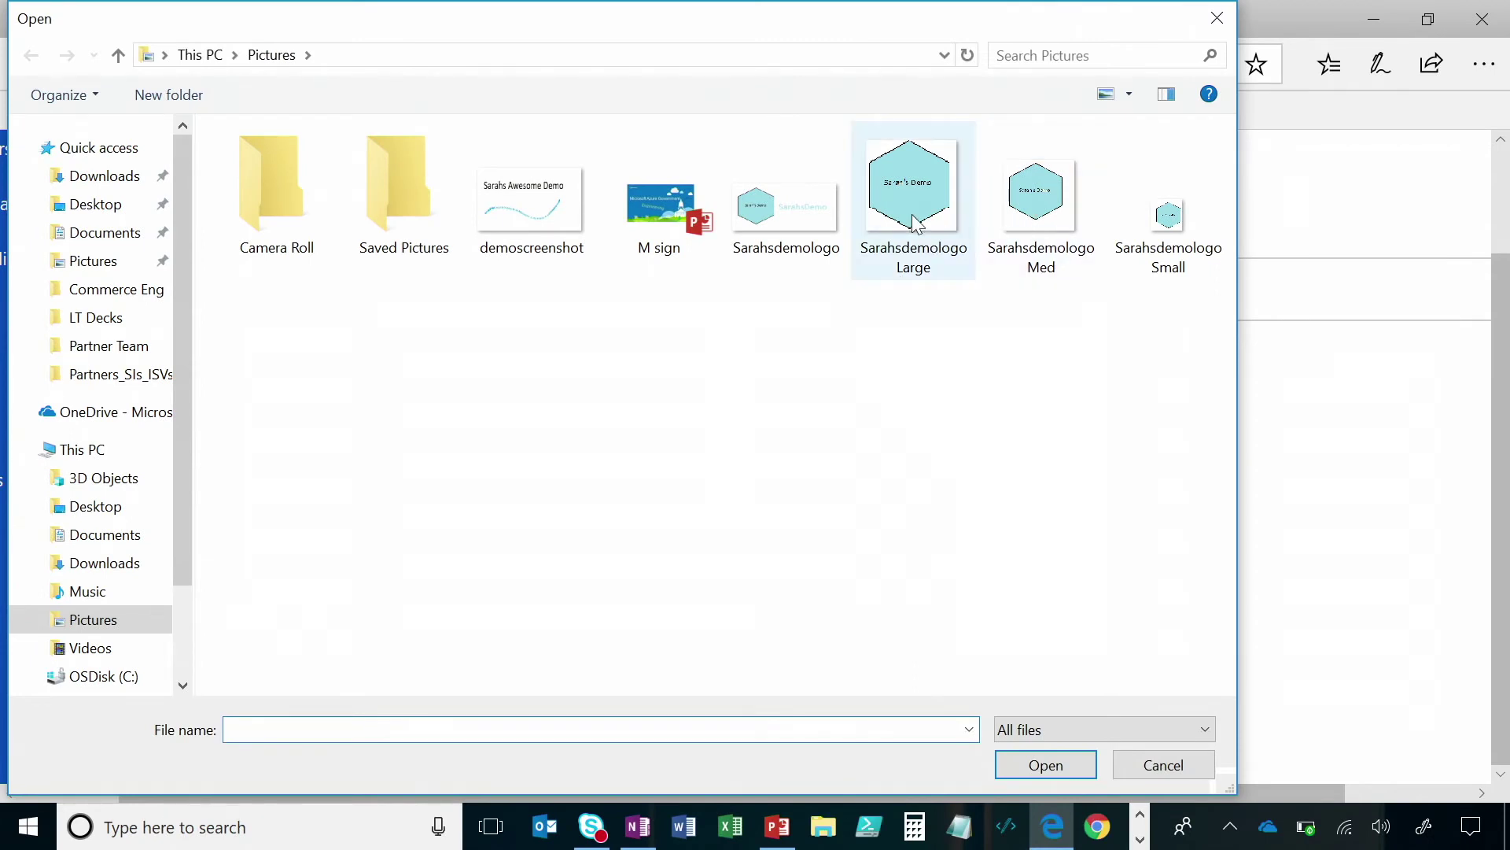
left_click(913, 188)
left_click(1050, 771)
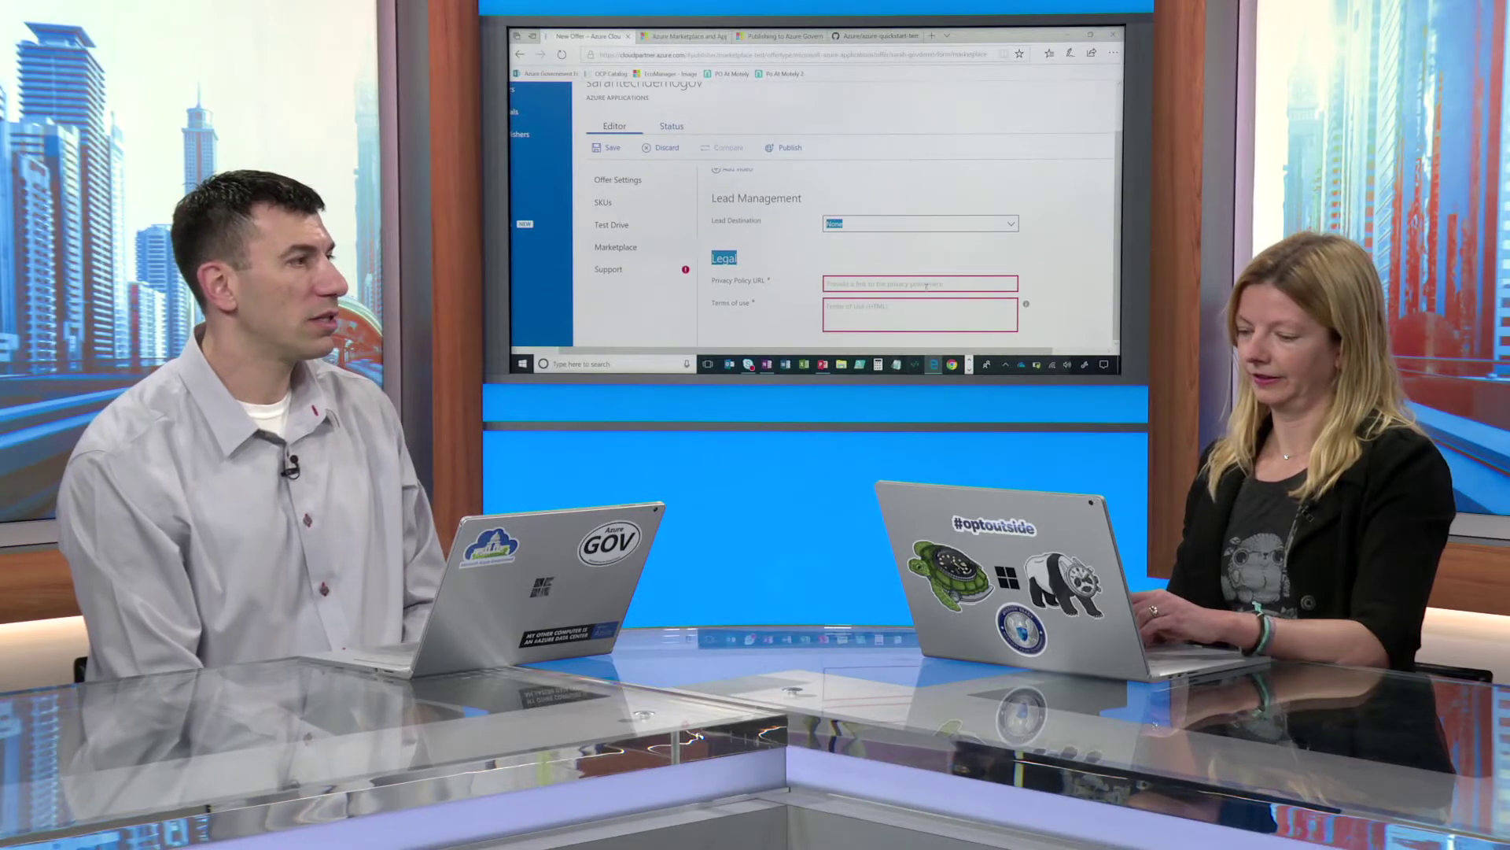
type("www")
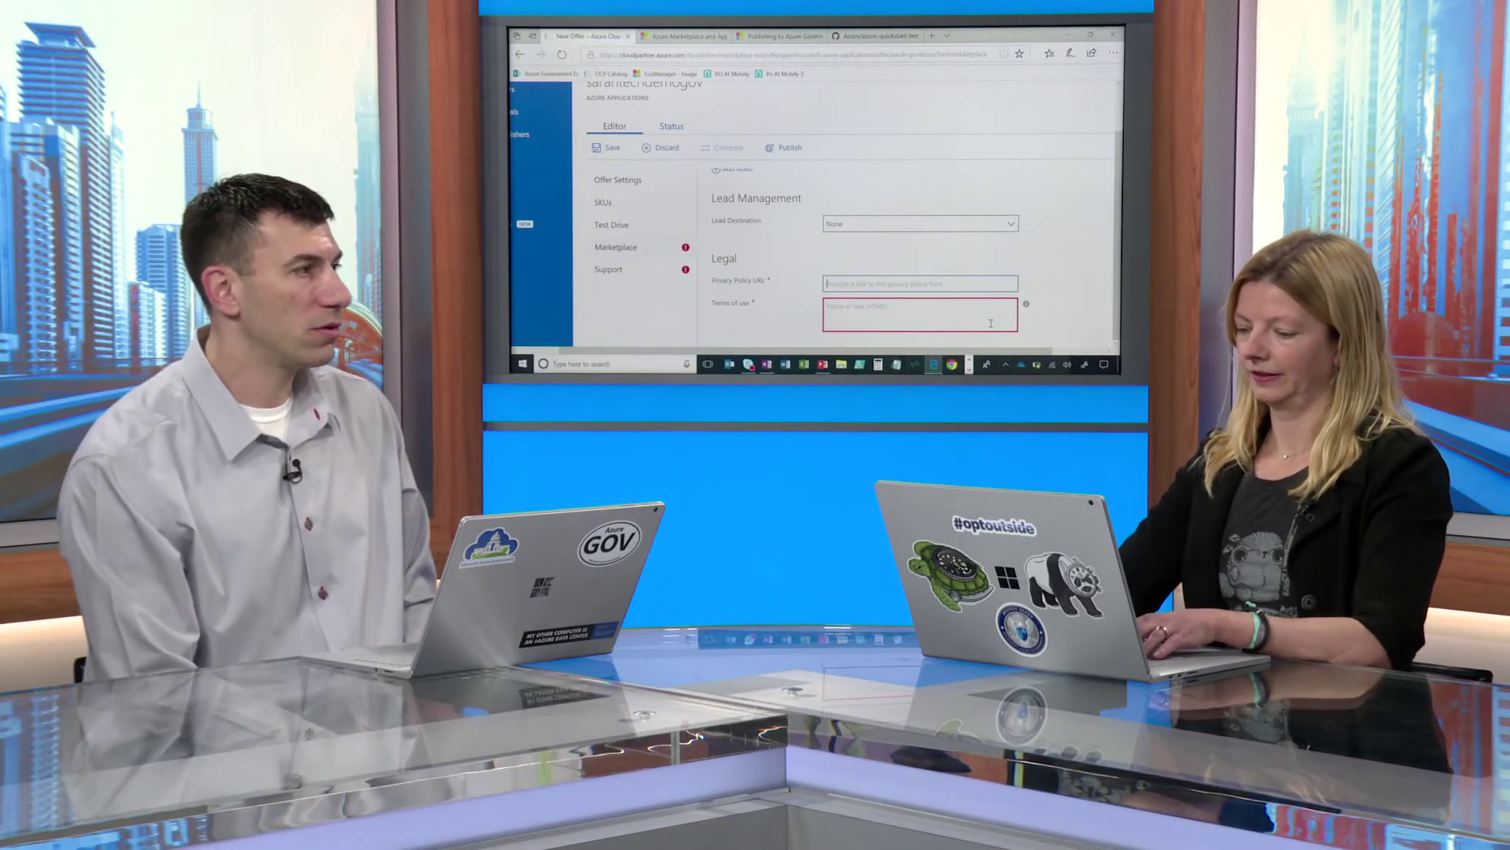
type(".microsoft")
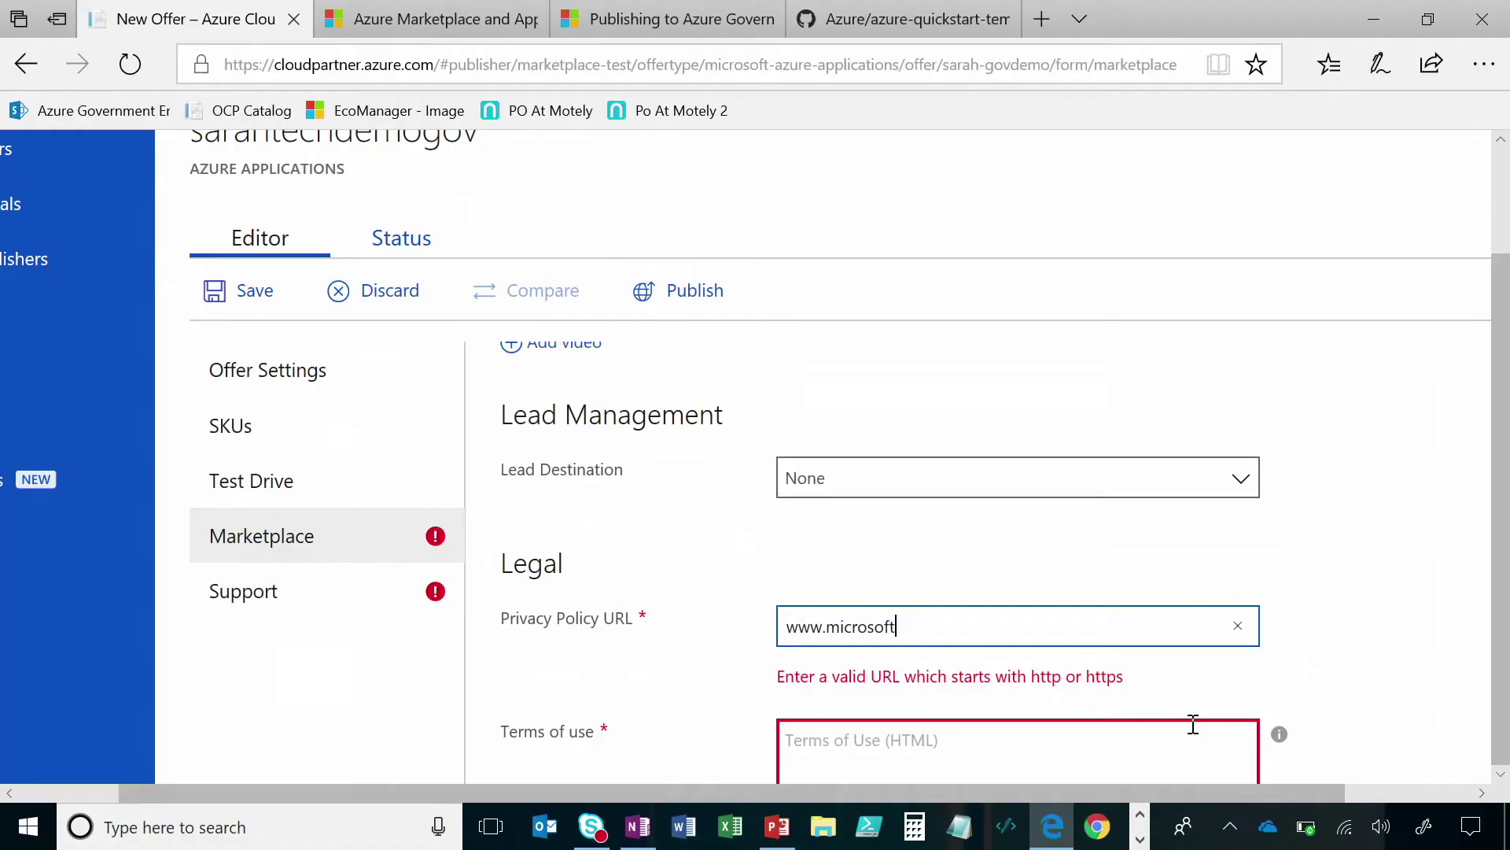
type(".com")
left_click(1193, 724)
left_click(785, 606)
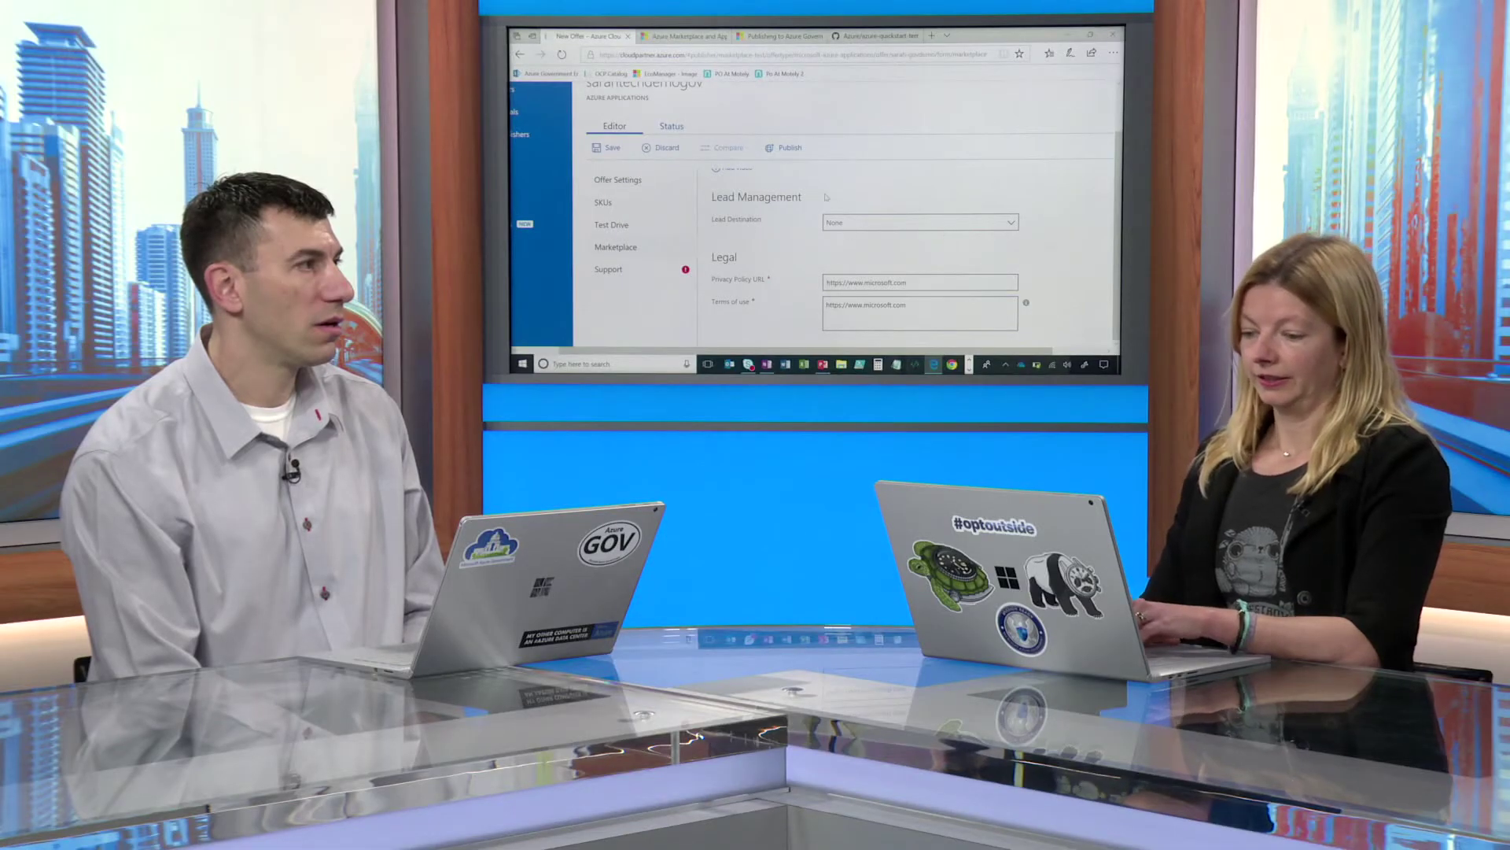
left_click(608, 269)
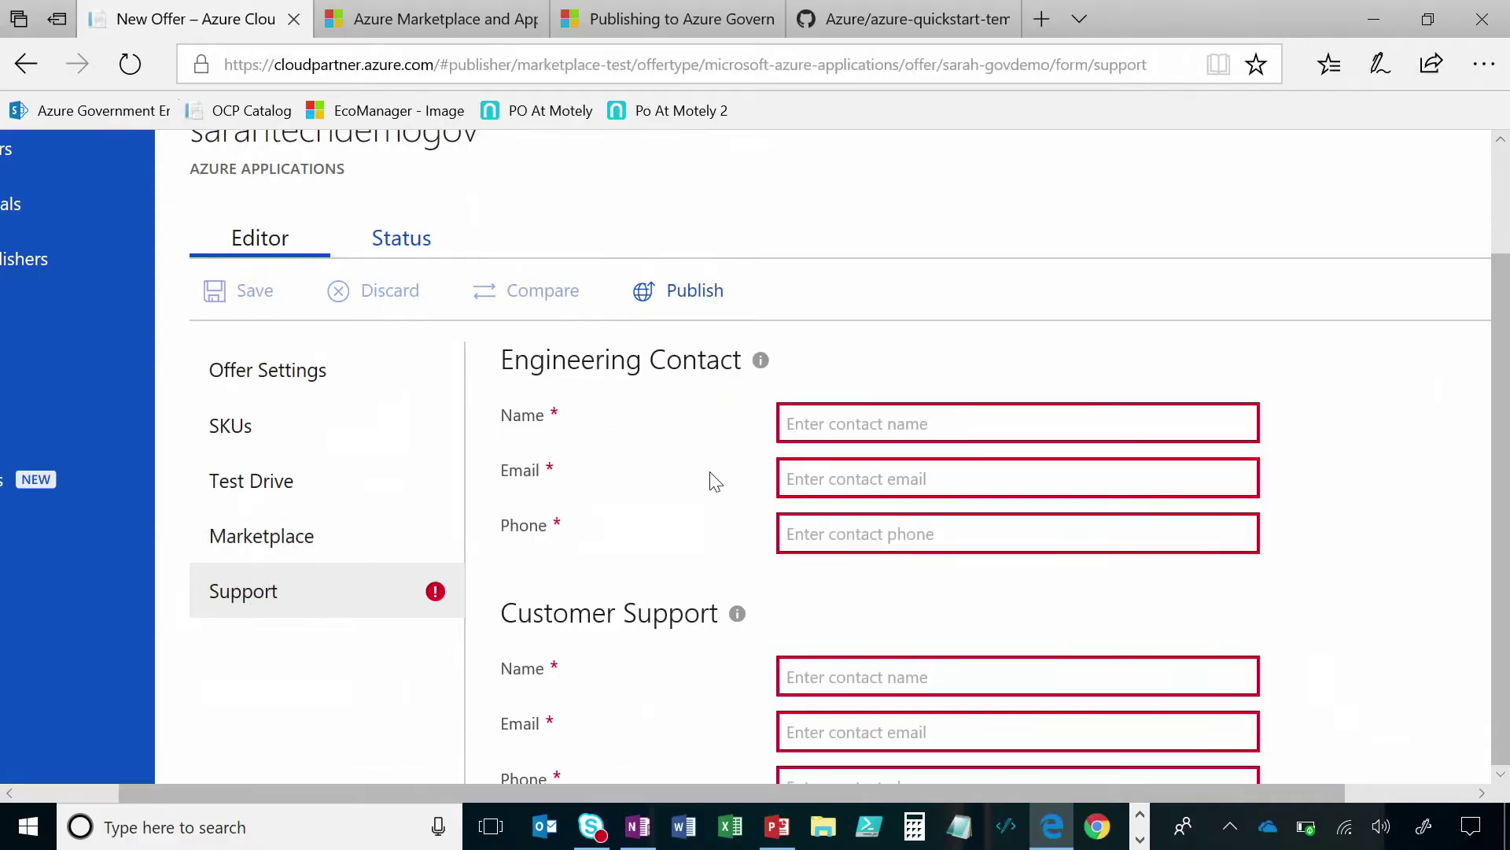
Enter each contact's name, email and phone under Engineering and Customer Support, then save
left_click(881, 414)
type("stra\\\\\\")
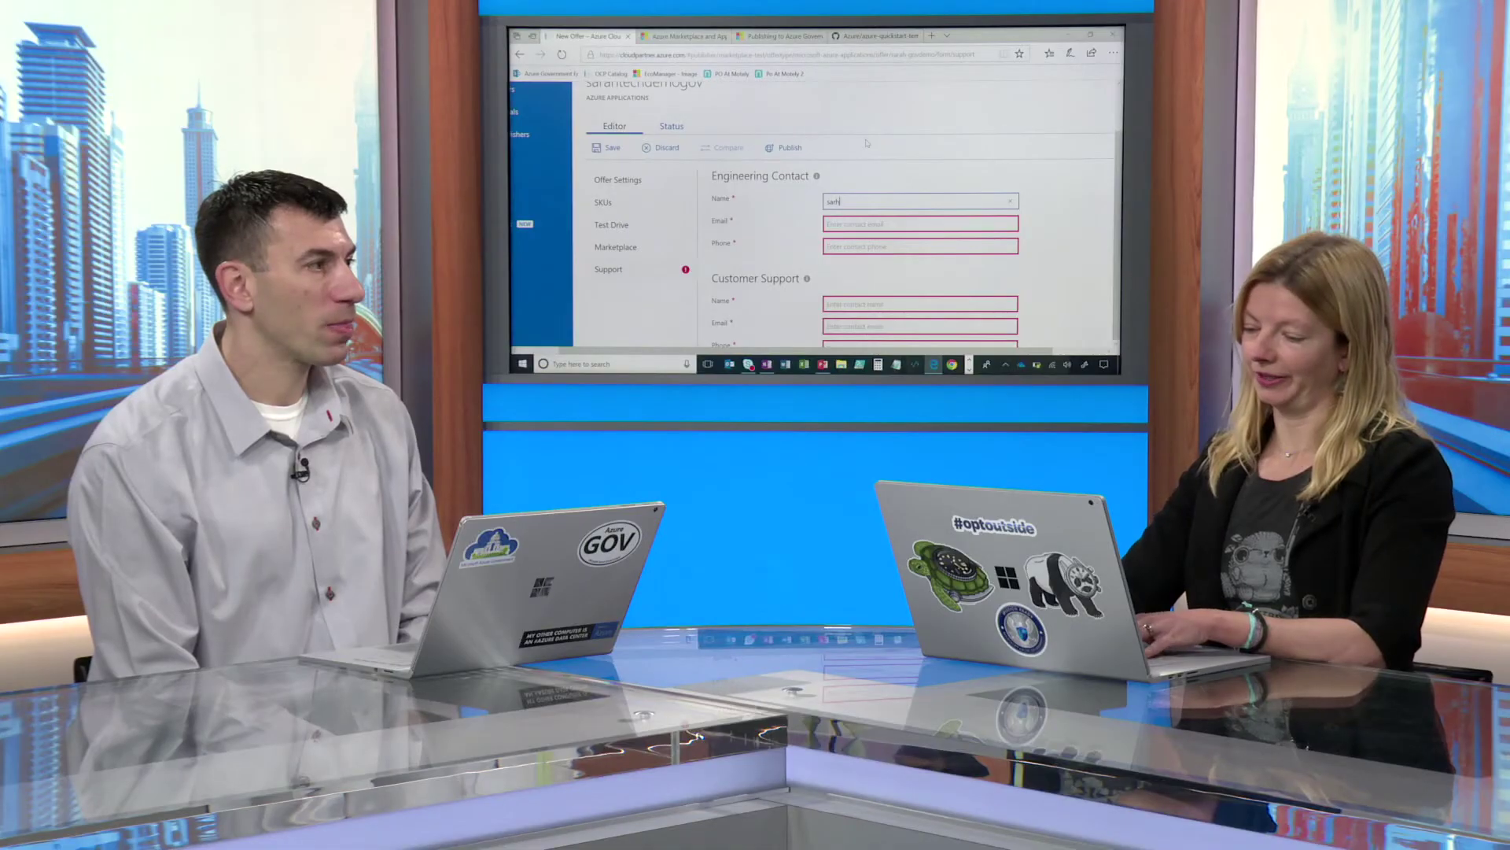
key("BackSpace")
key("BackSpace")
key("BackSpace")
key("BackSpace")
key("BackSpace")
key("BackSpace")
key("BackSpace")
type("sarah")
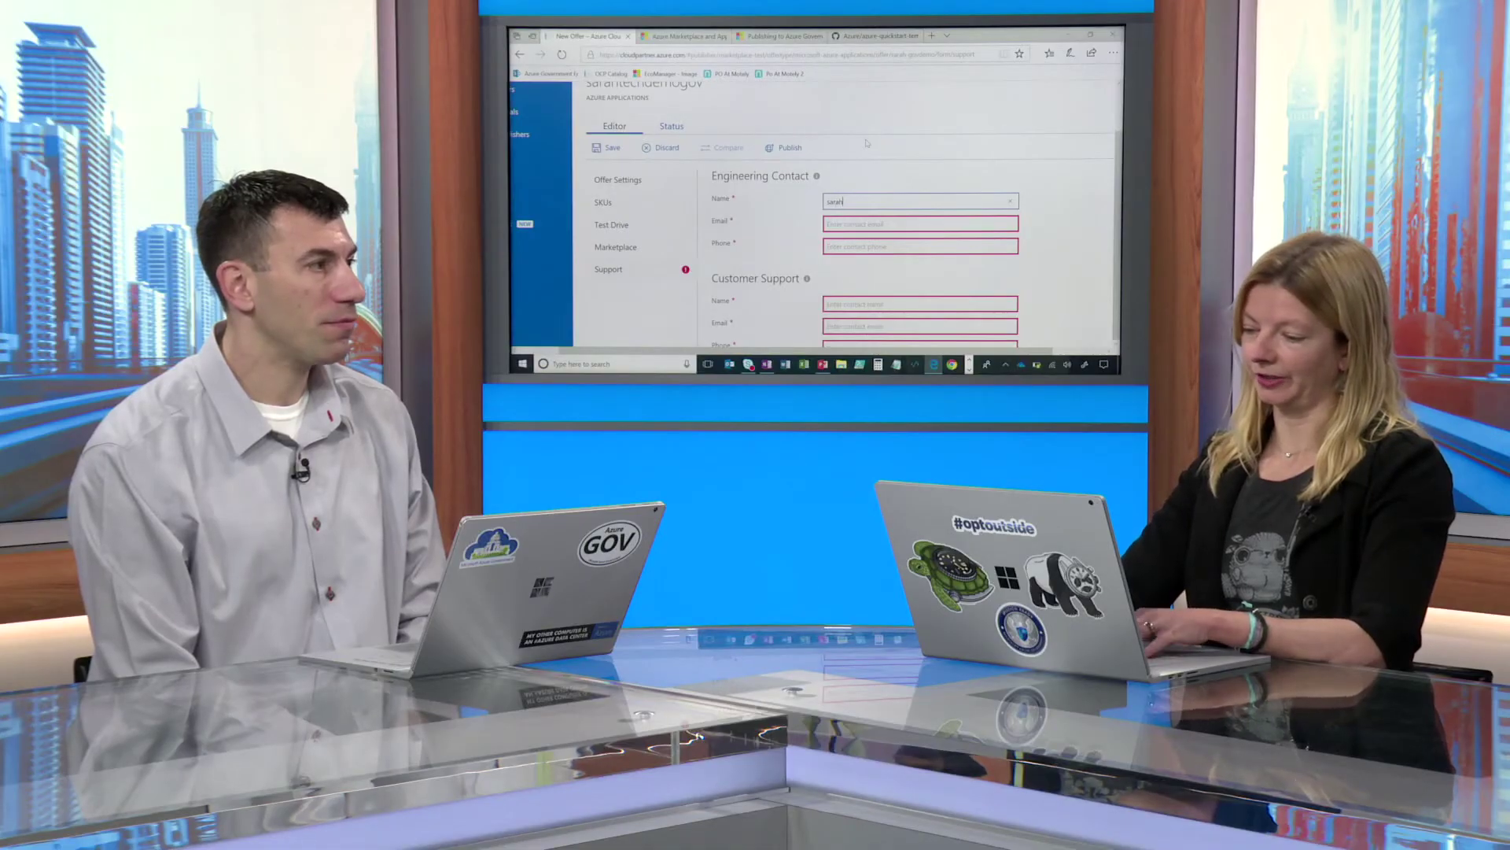
key("Tab")
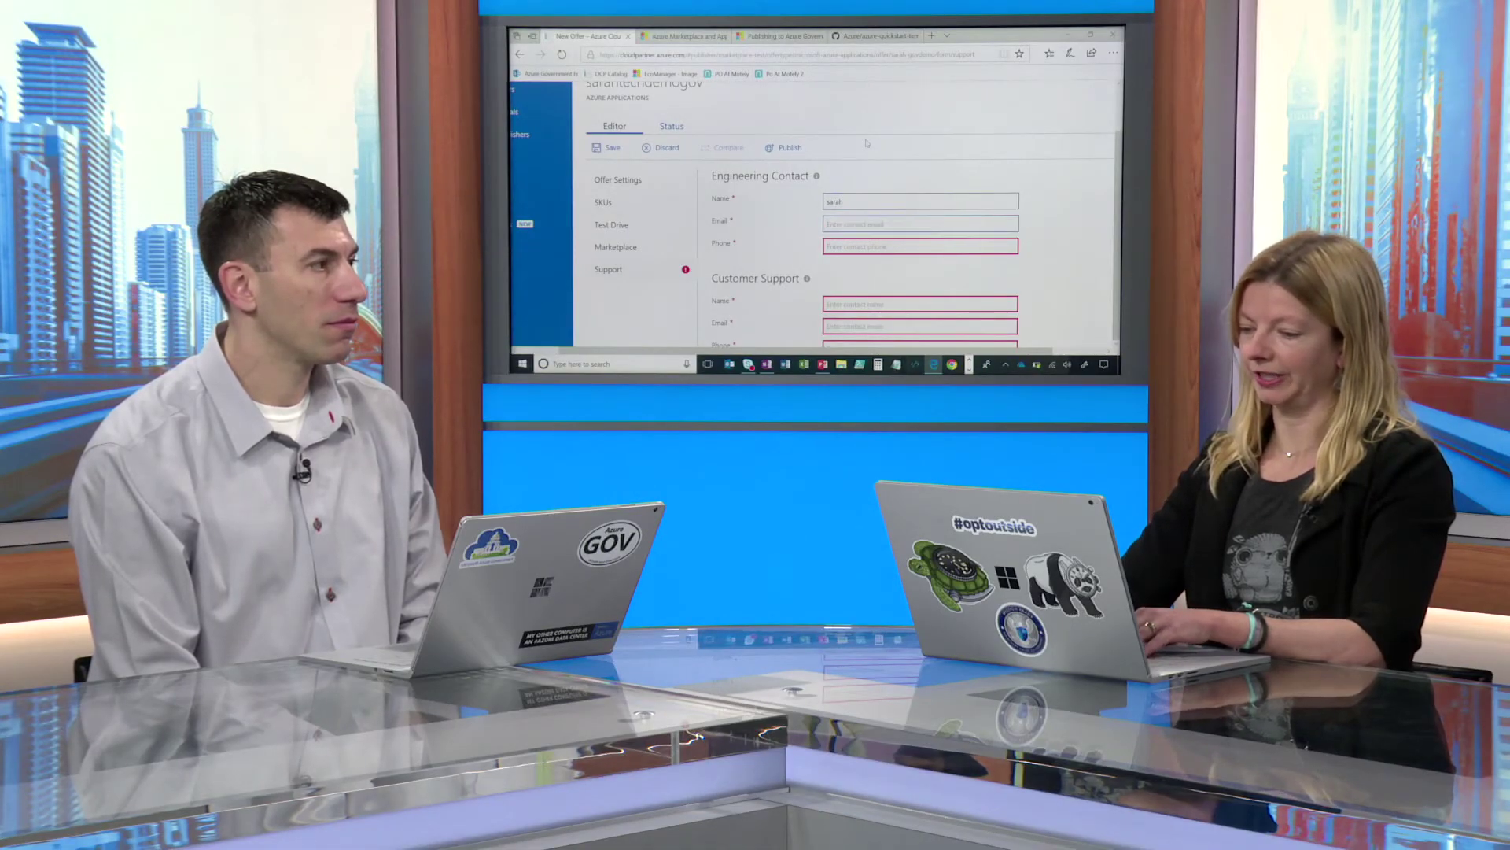
type("sara")
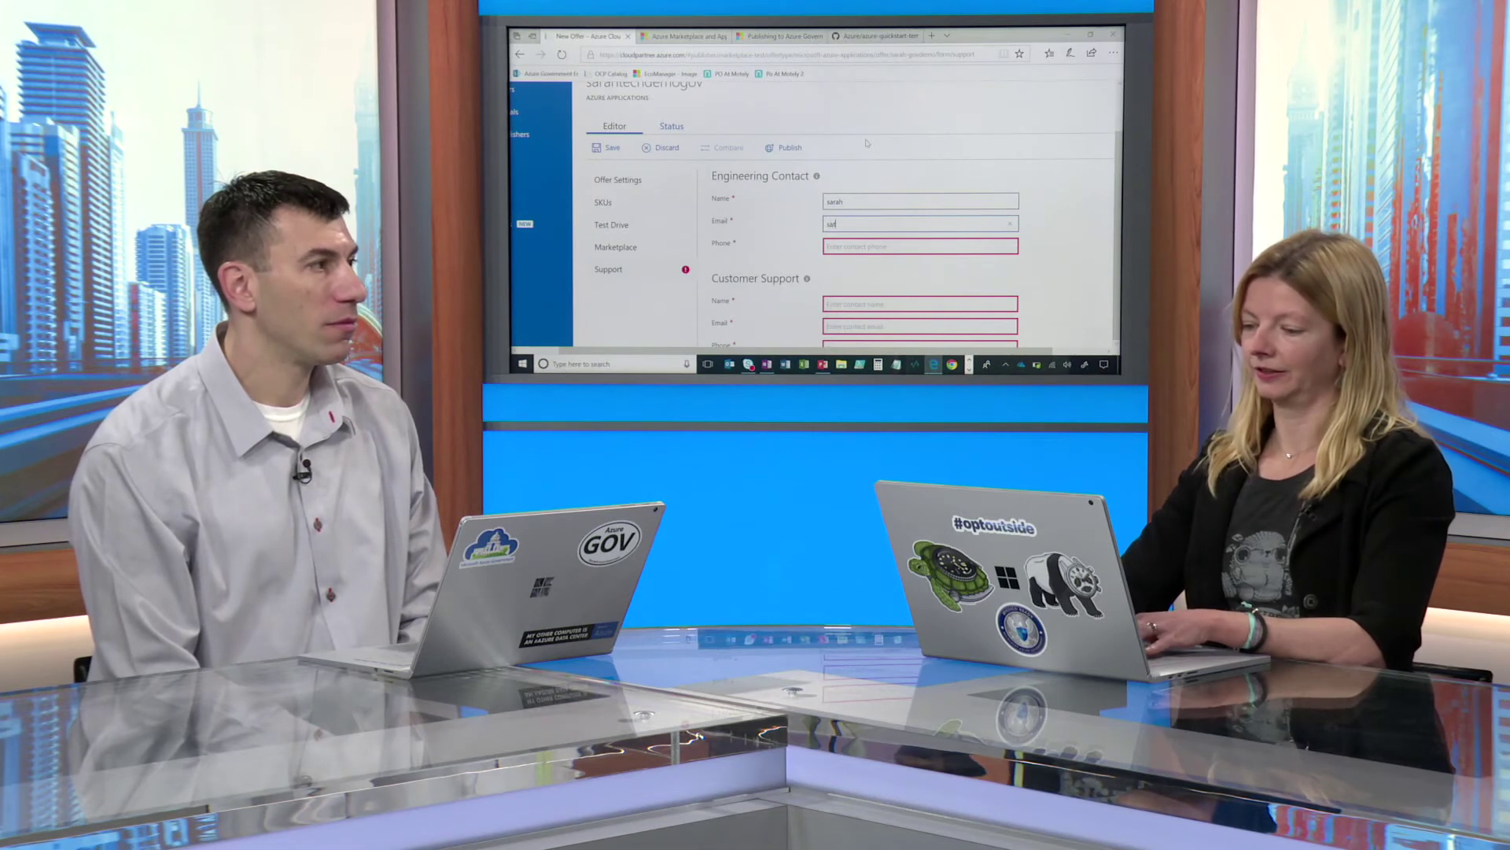
key("BackSpace")
key("BackSpace")
key("BackSpace")
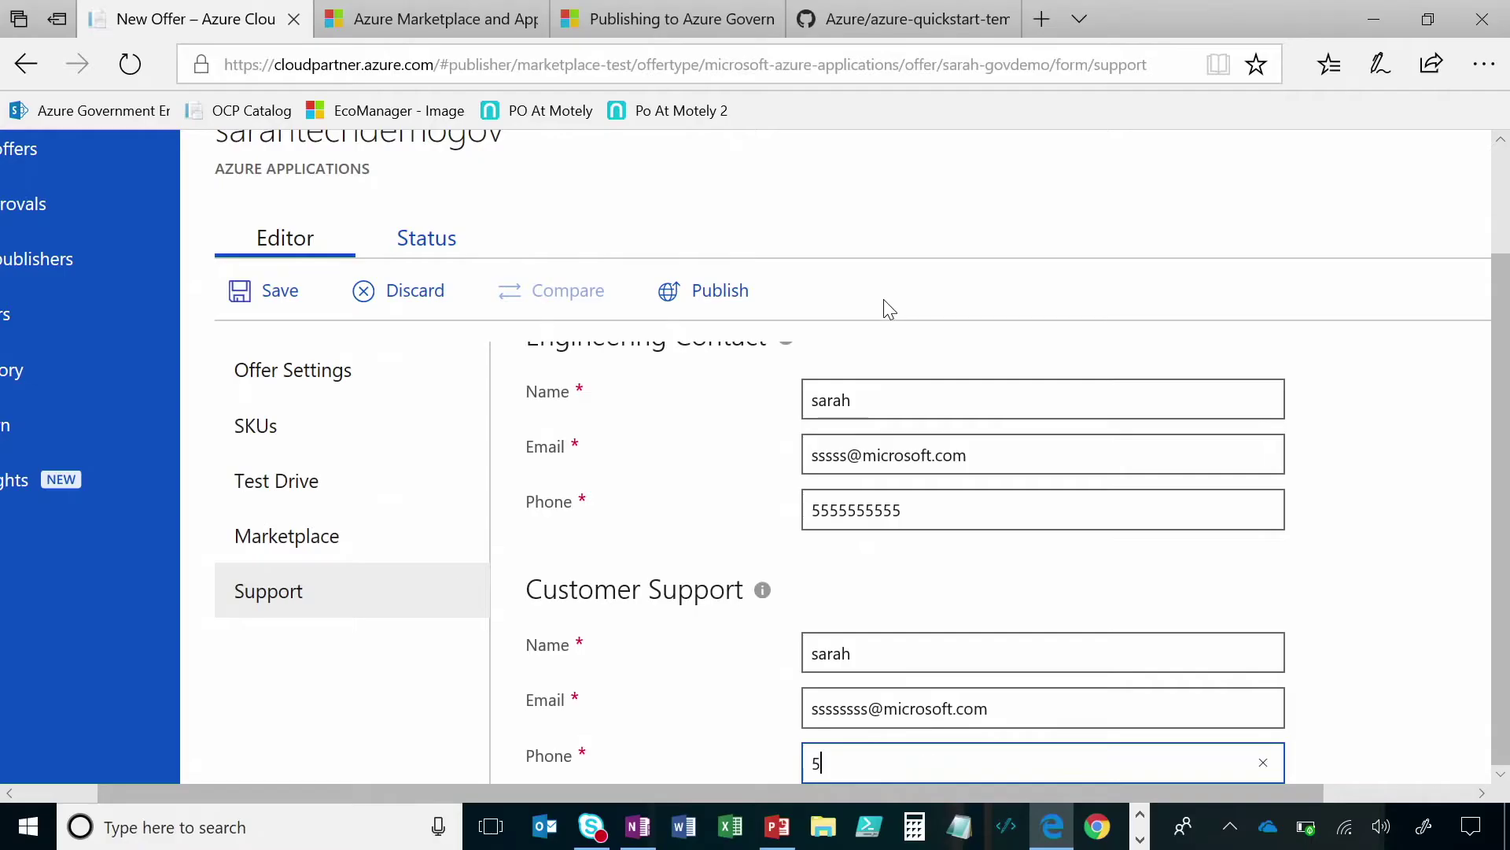
type("5555555555")
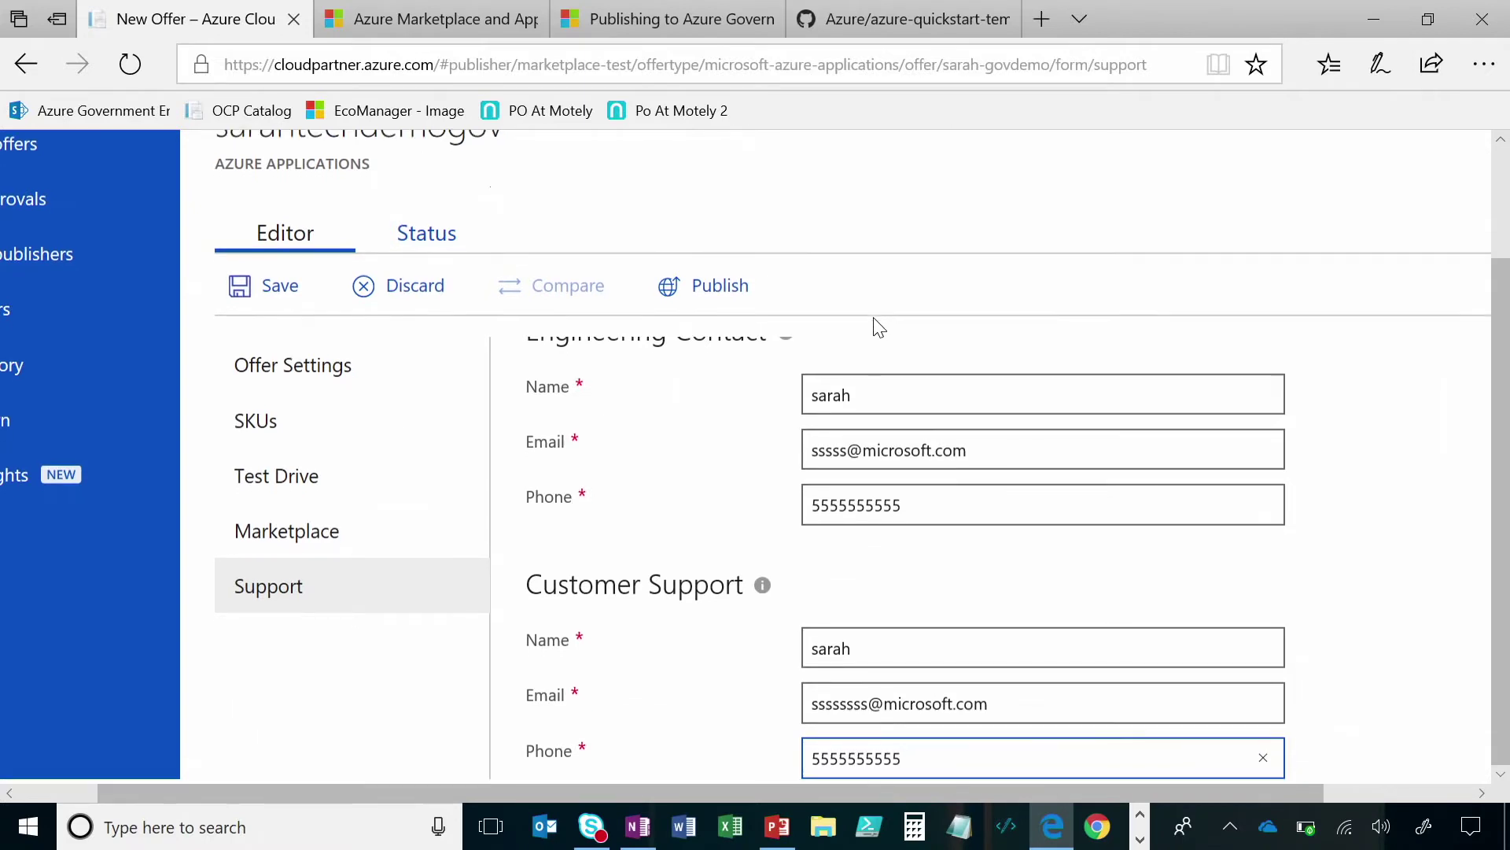
left_click(244, 295)
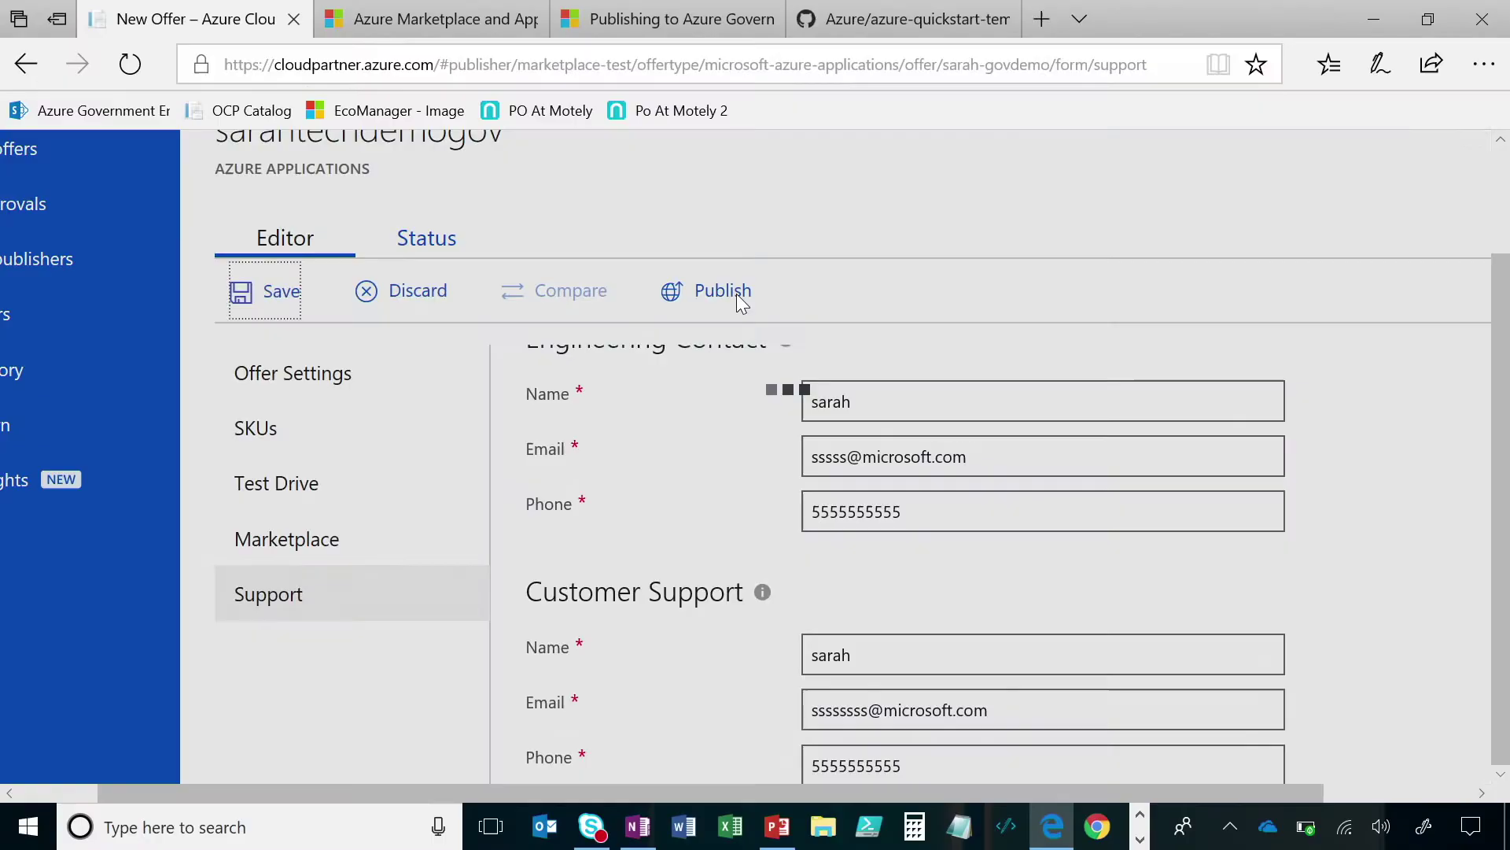
Submit the offer for publishing, pasting the notification email for progress updates
left_click(694, 297)
key("ctrl+v")
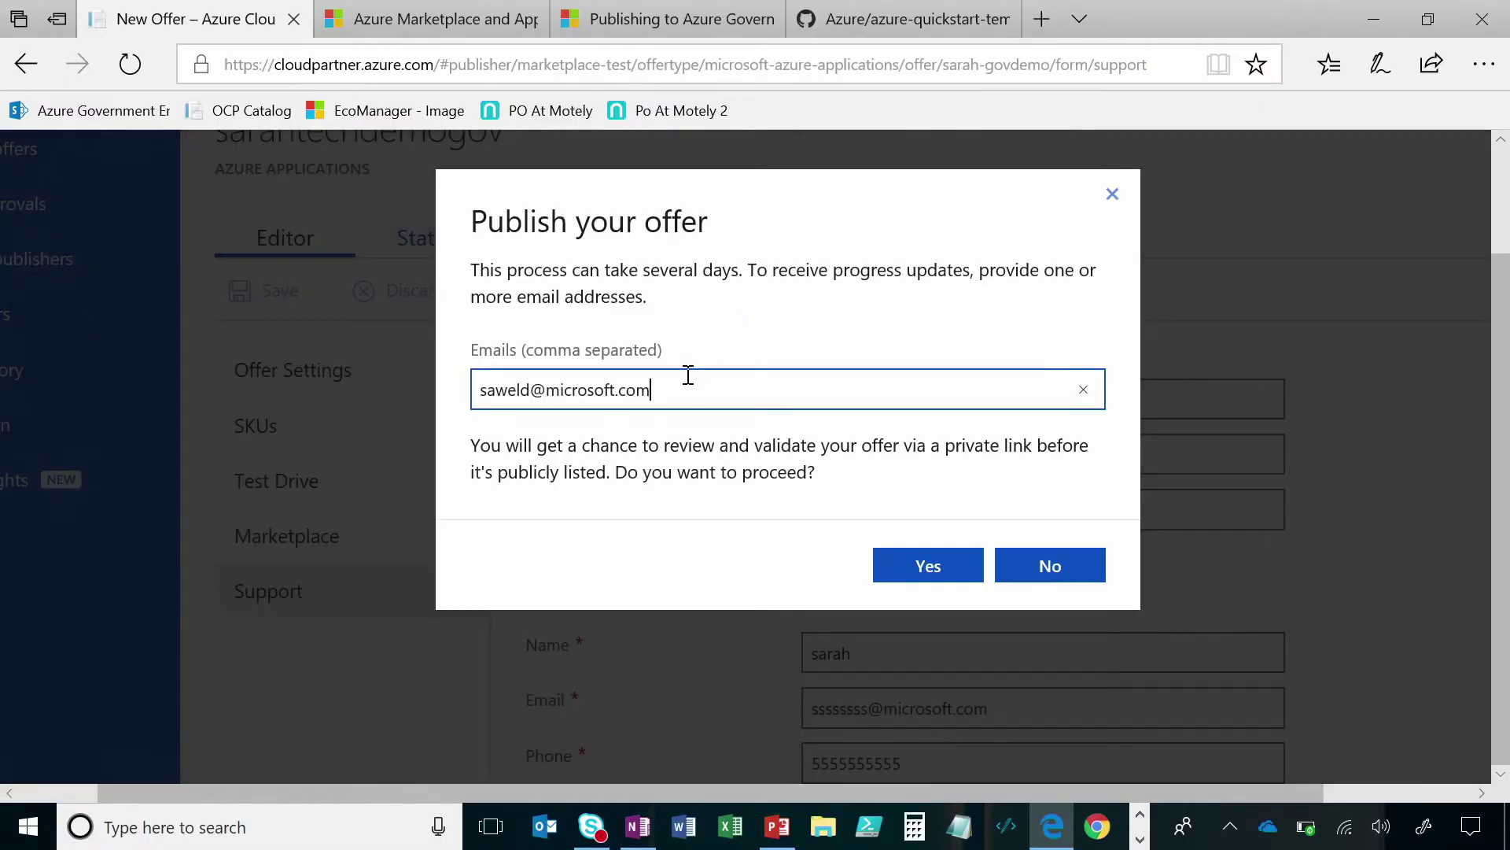
left_click(911, 565)
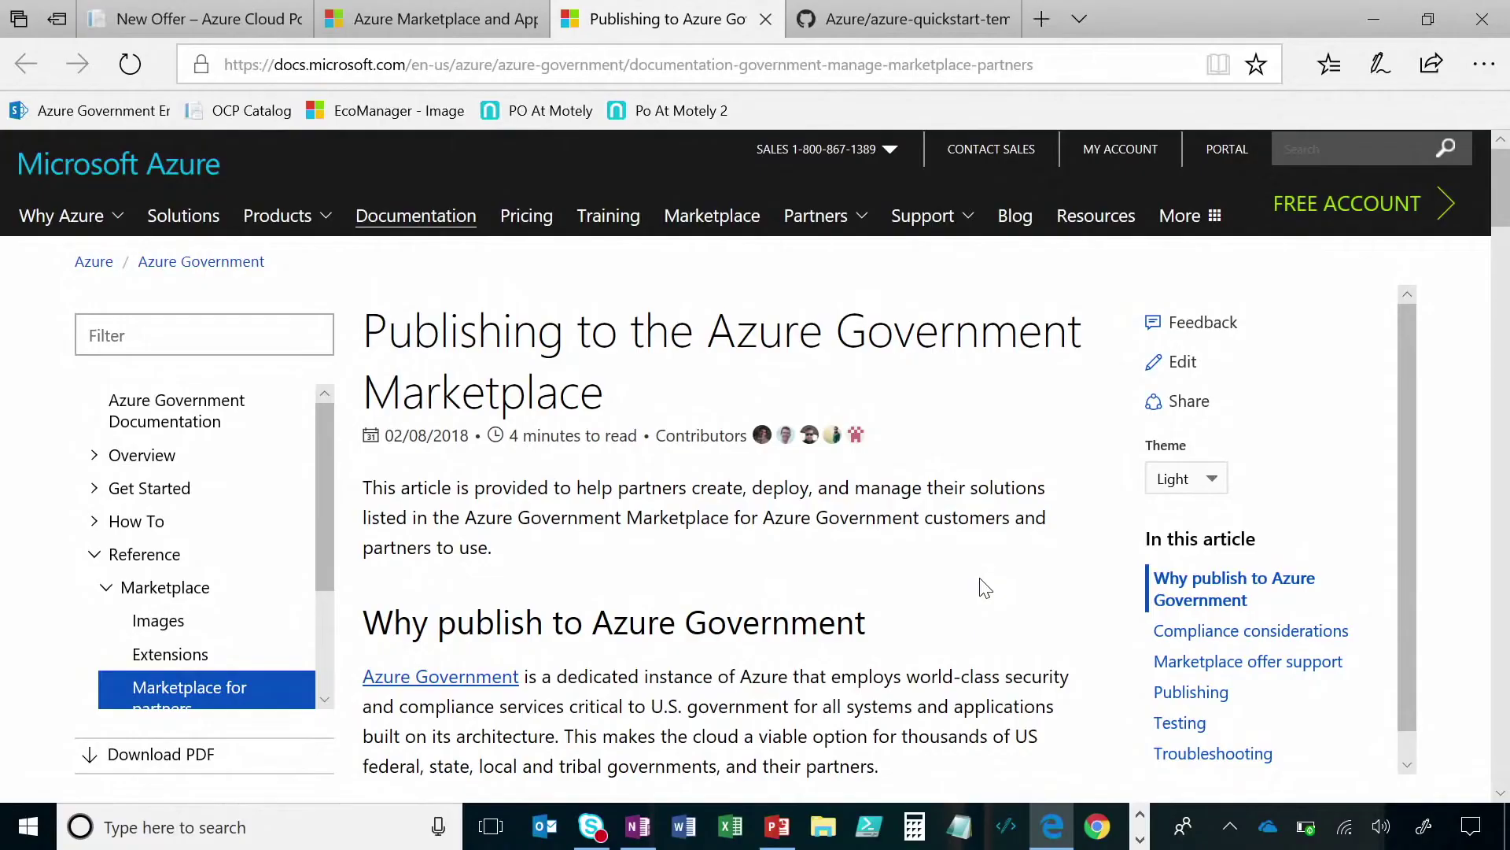
Scroll the Azure Government Marketplace article past the eight publishing steps to the Testing section
scroll(985, 588, "down", 6)
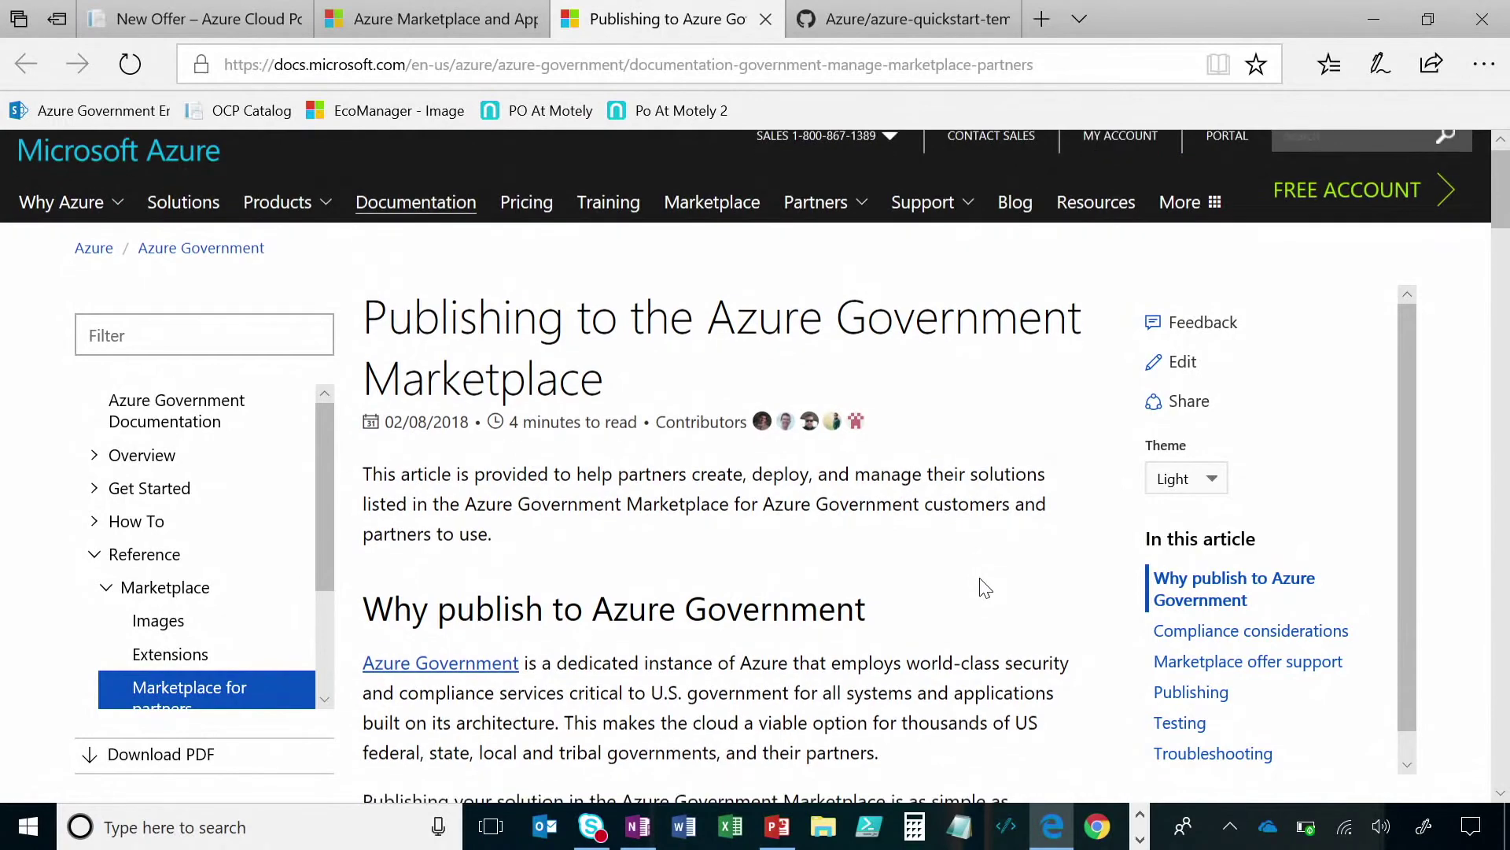
scroll(982, 578, "down", 5)
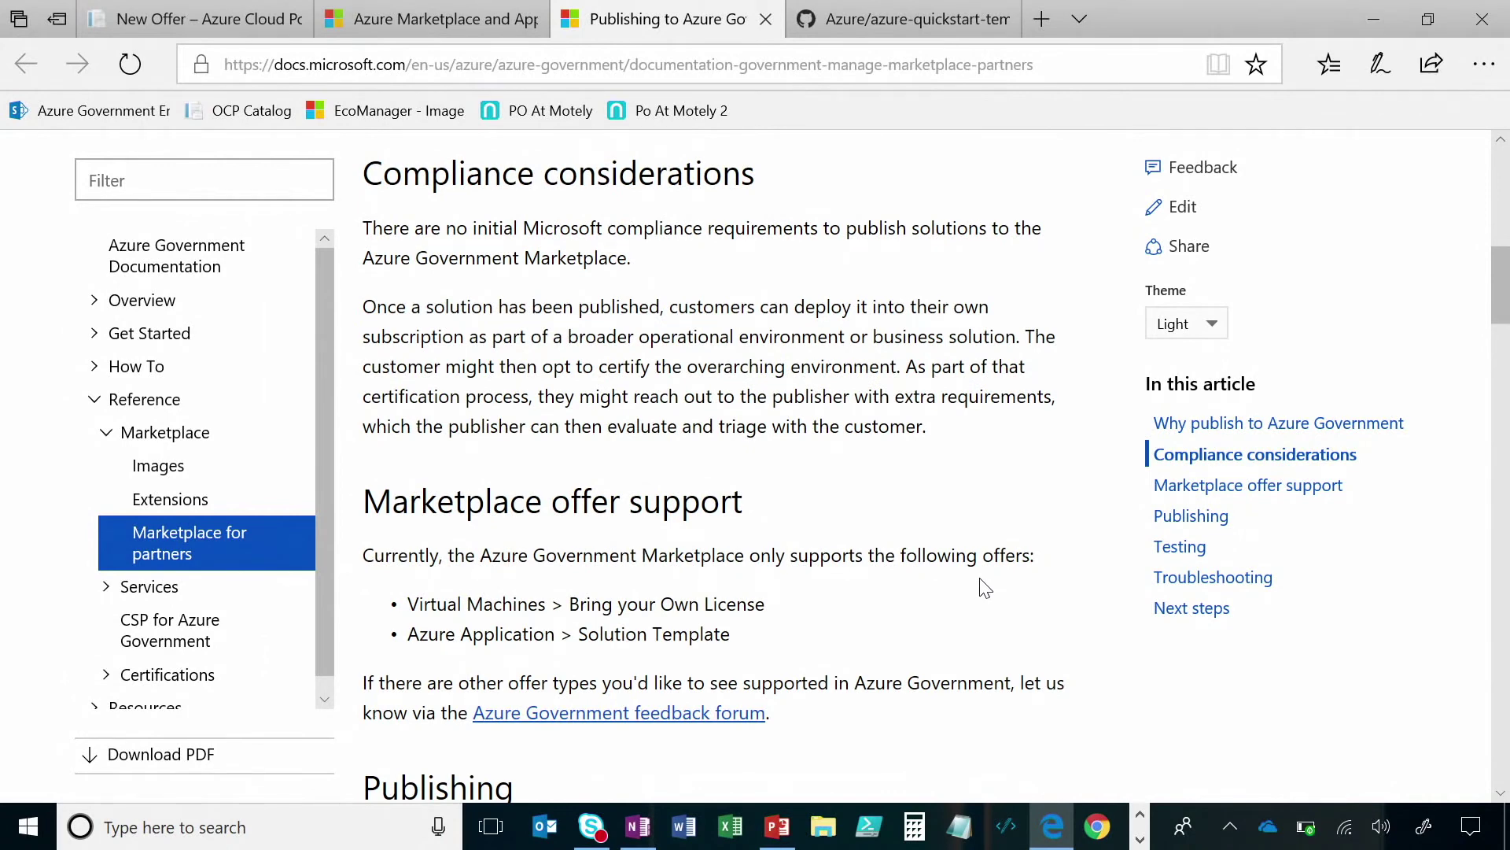
scroll(985, 586, "down", 1)
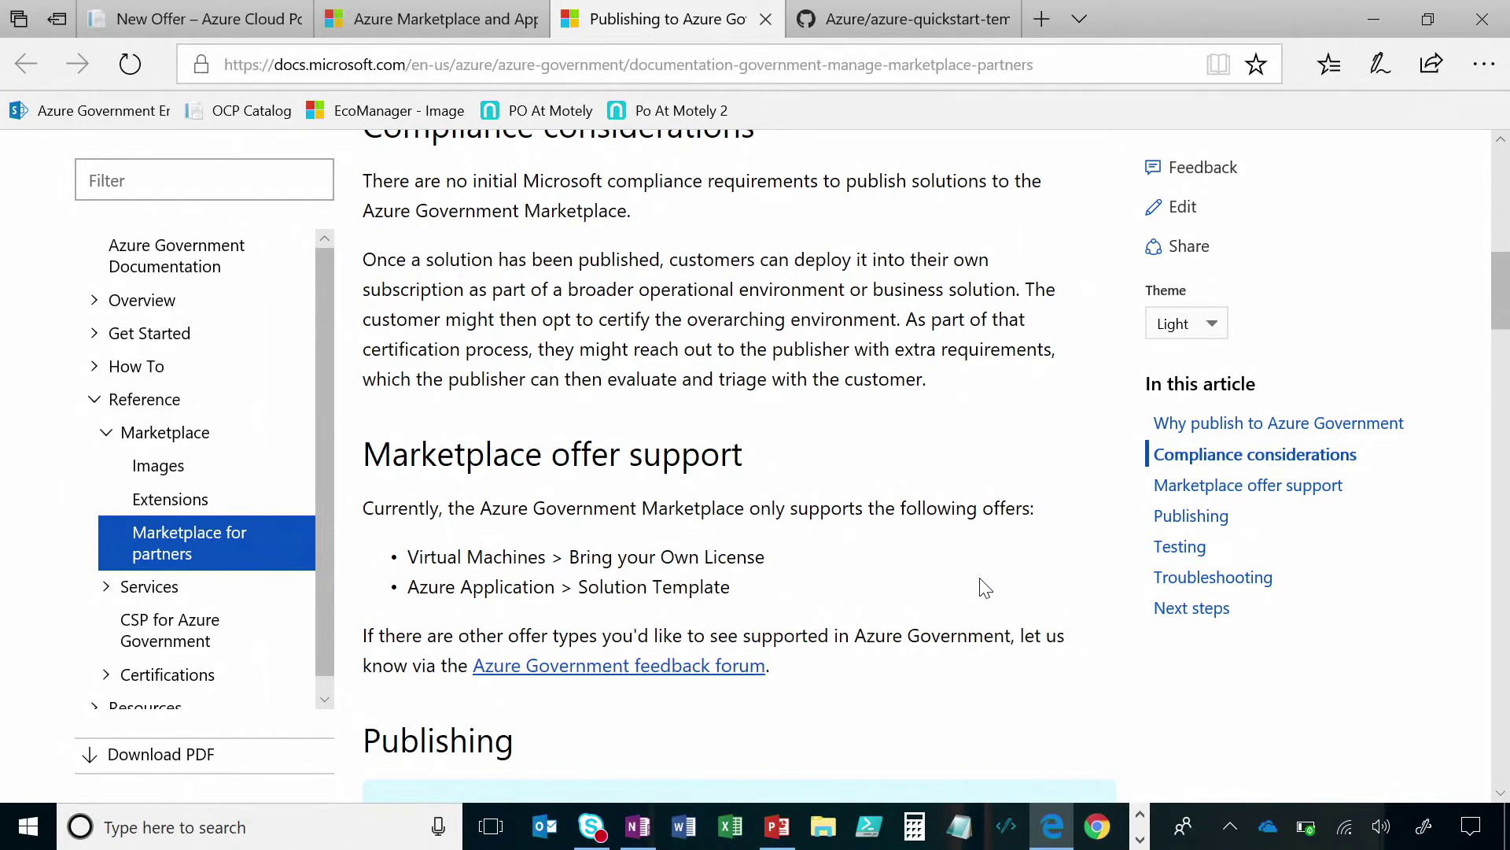
scroll(980, 579, "down", 3)
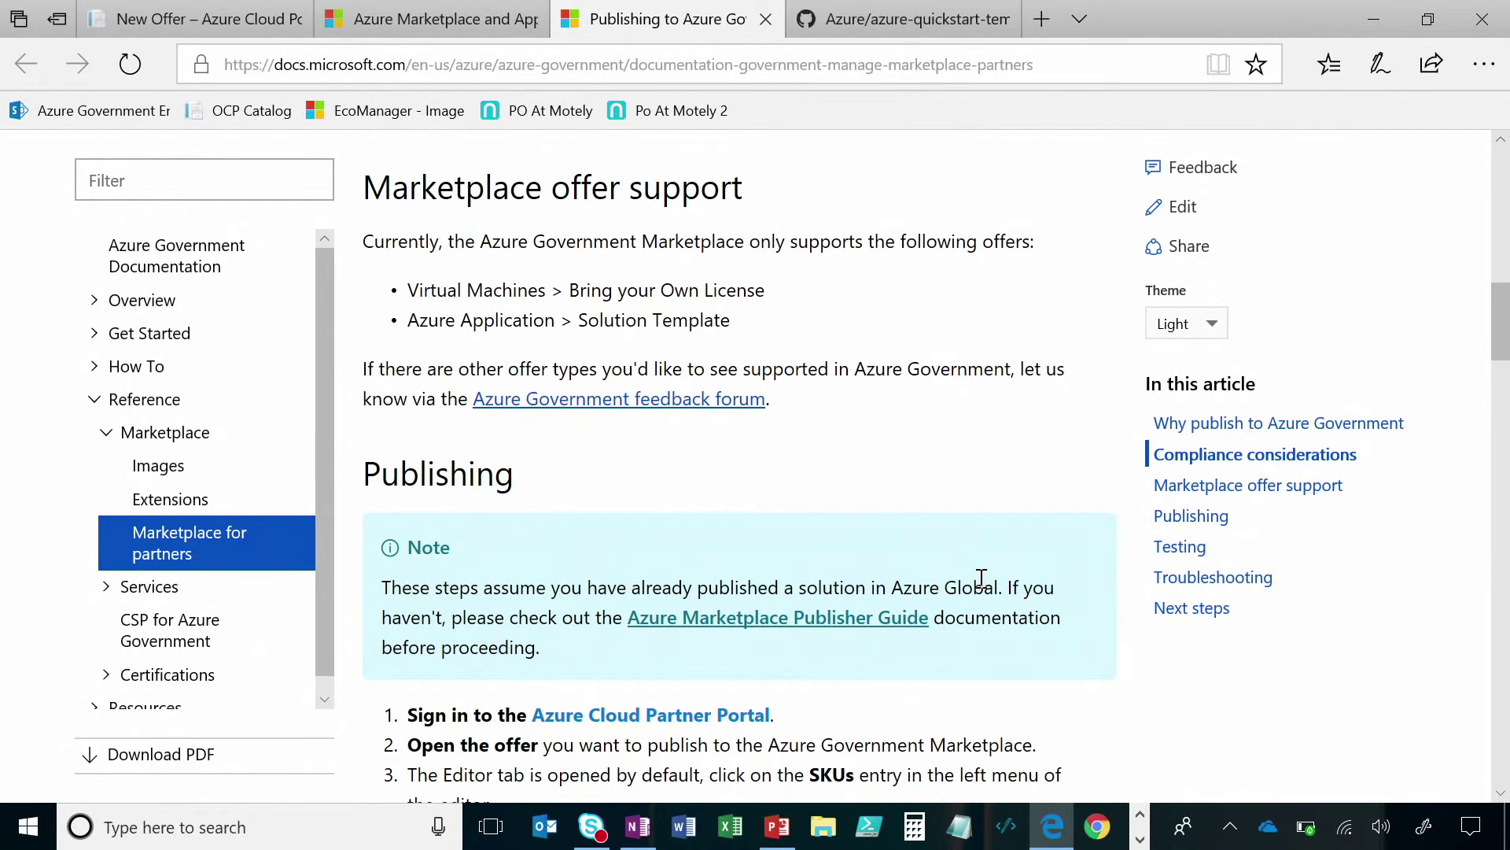
scroll(982, 582, "down", 3)
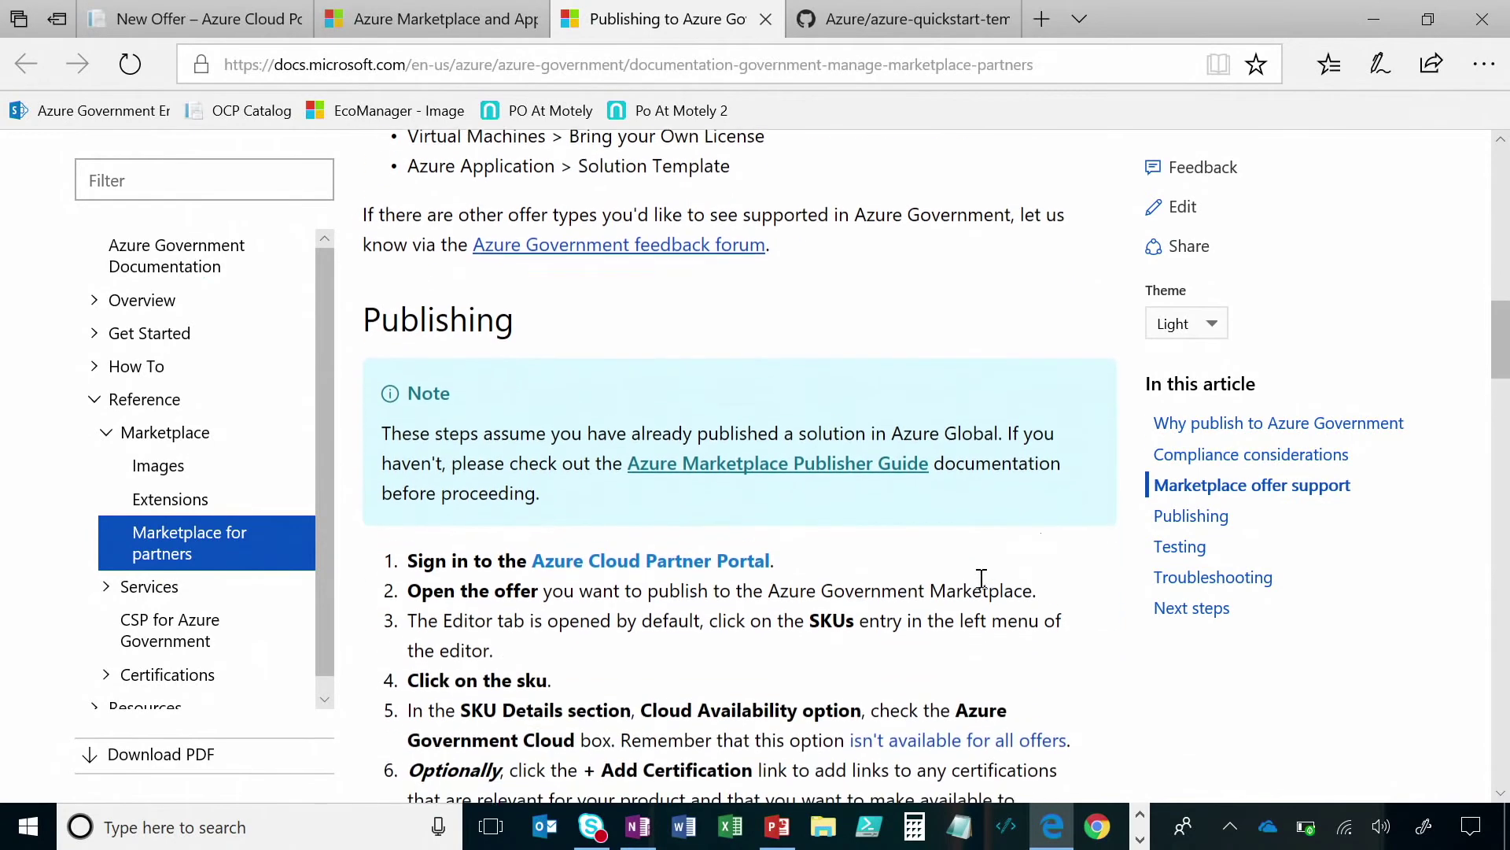
scroll(982, 587, "down", 4)
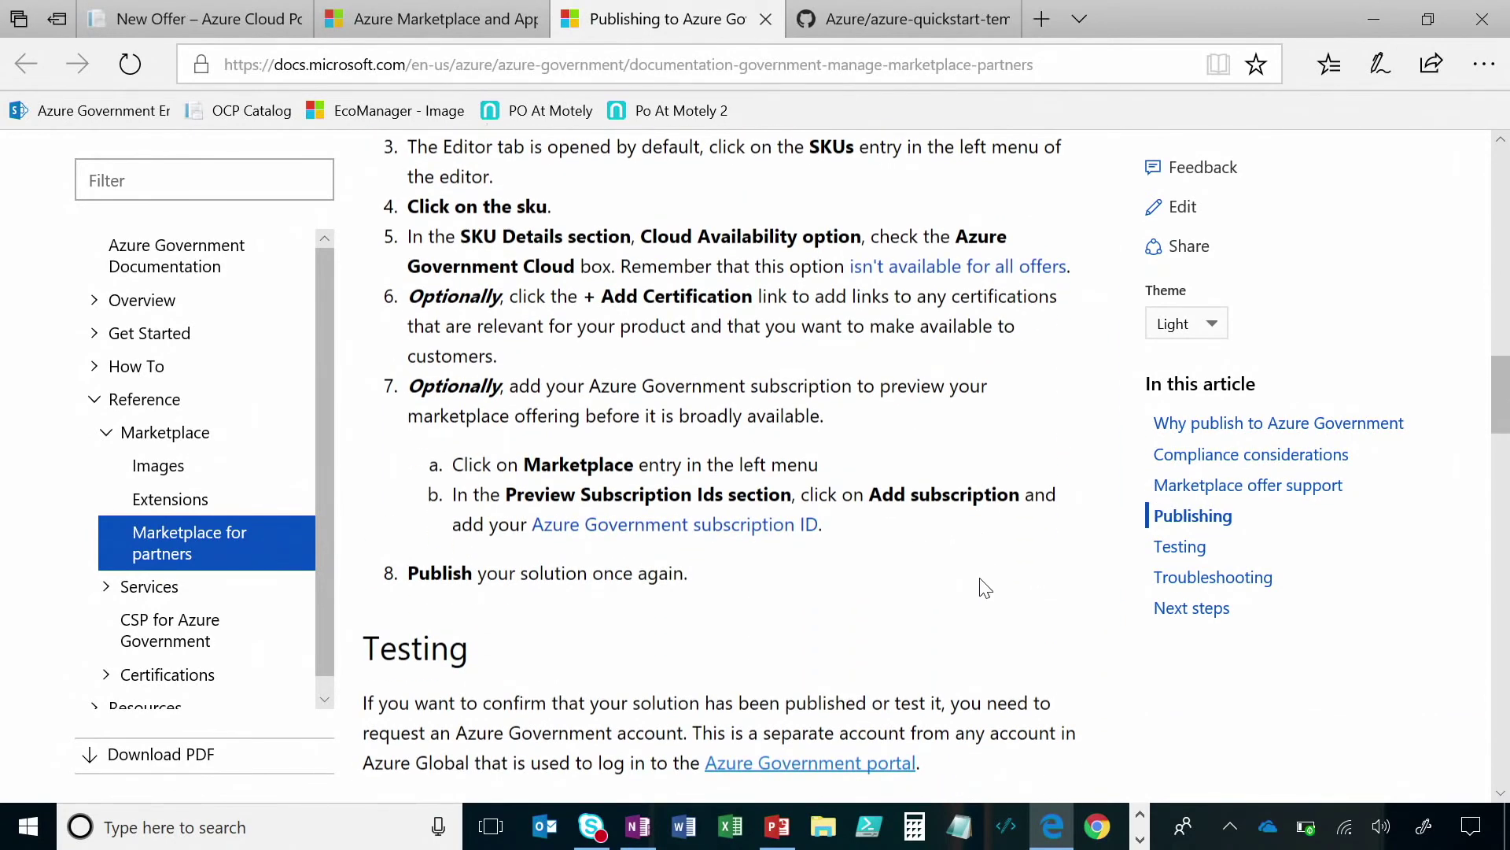
scroll(984, 584, "down", 5)
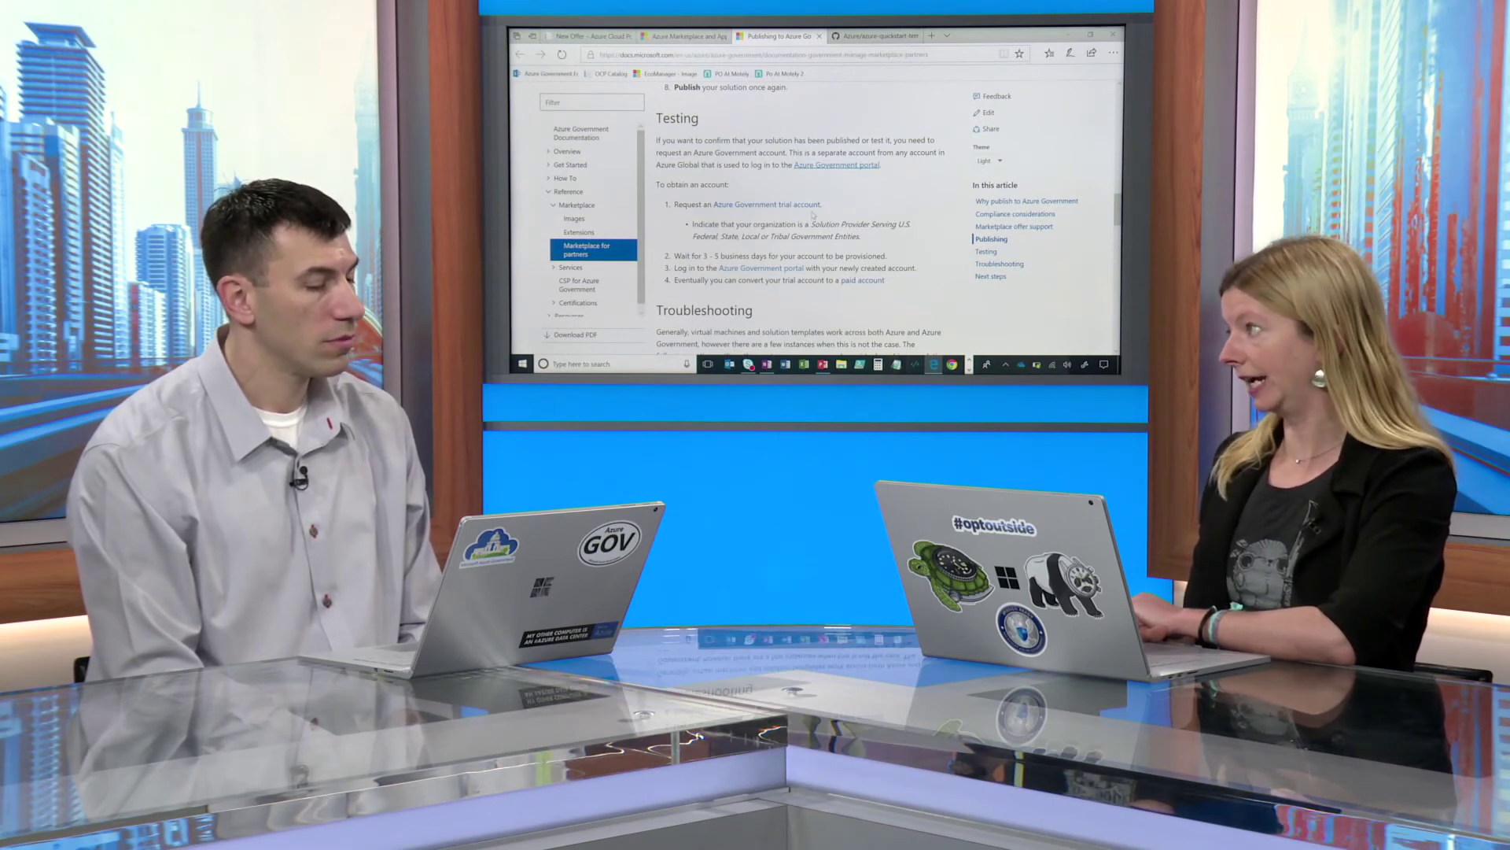
scroll(812, 214, "down", 1)
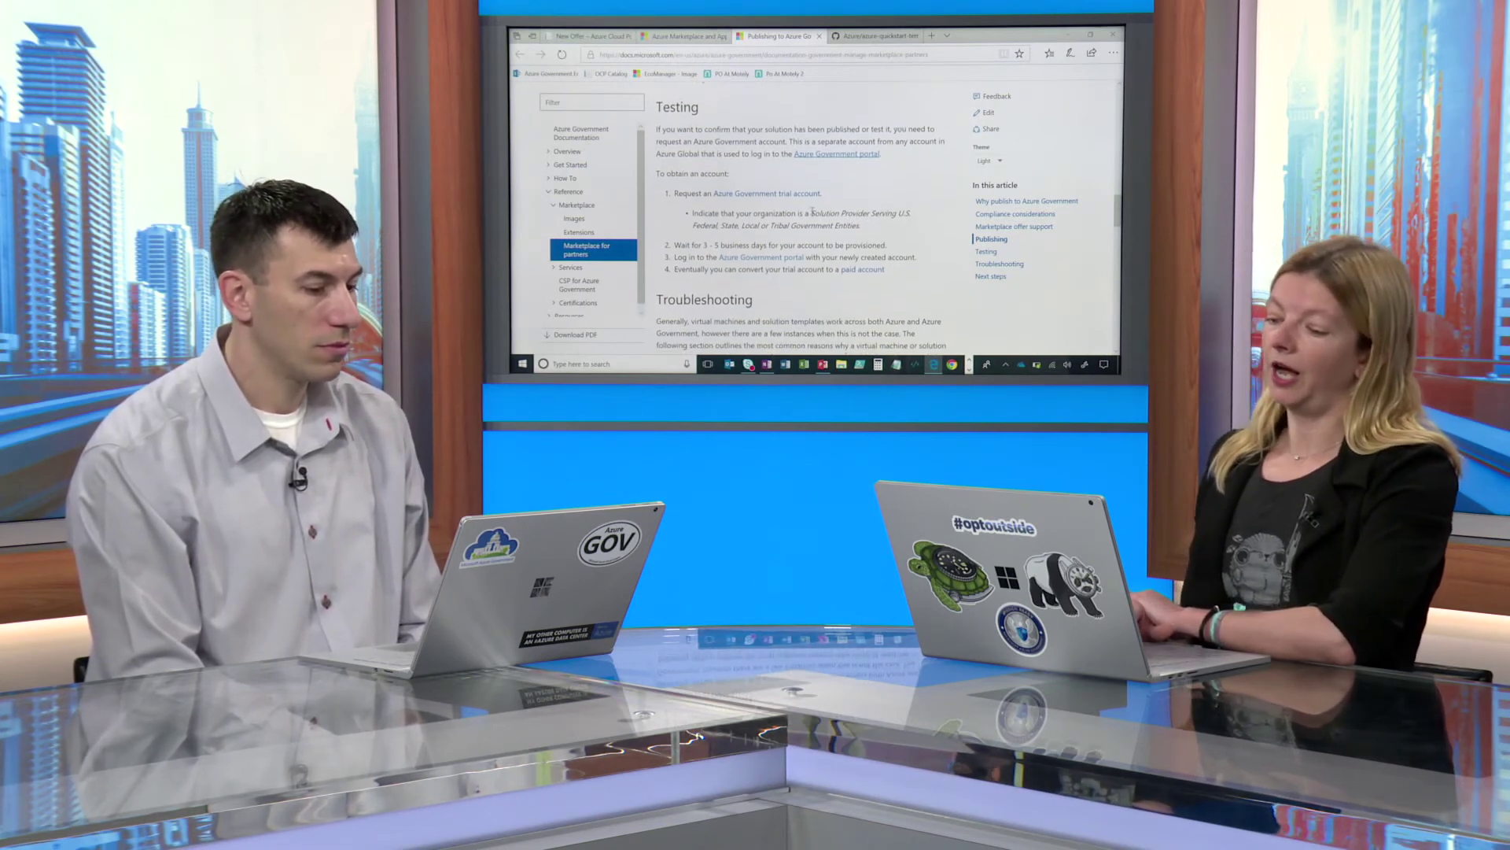
scroll(811, 210, "down", 1)
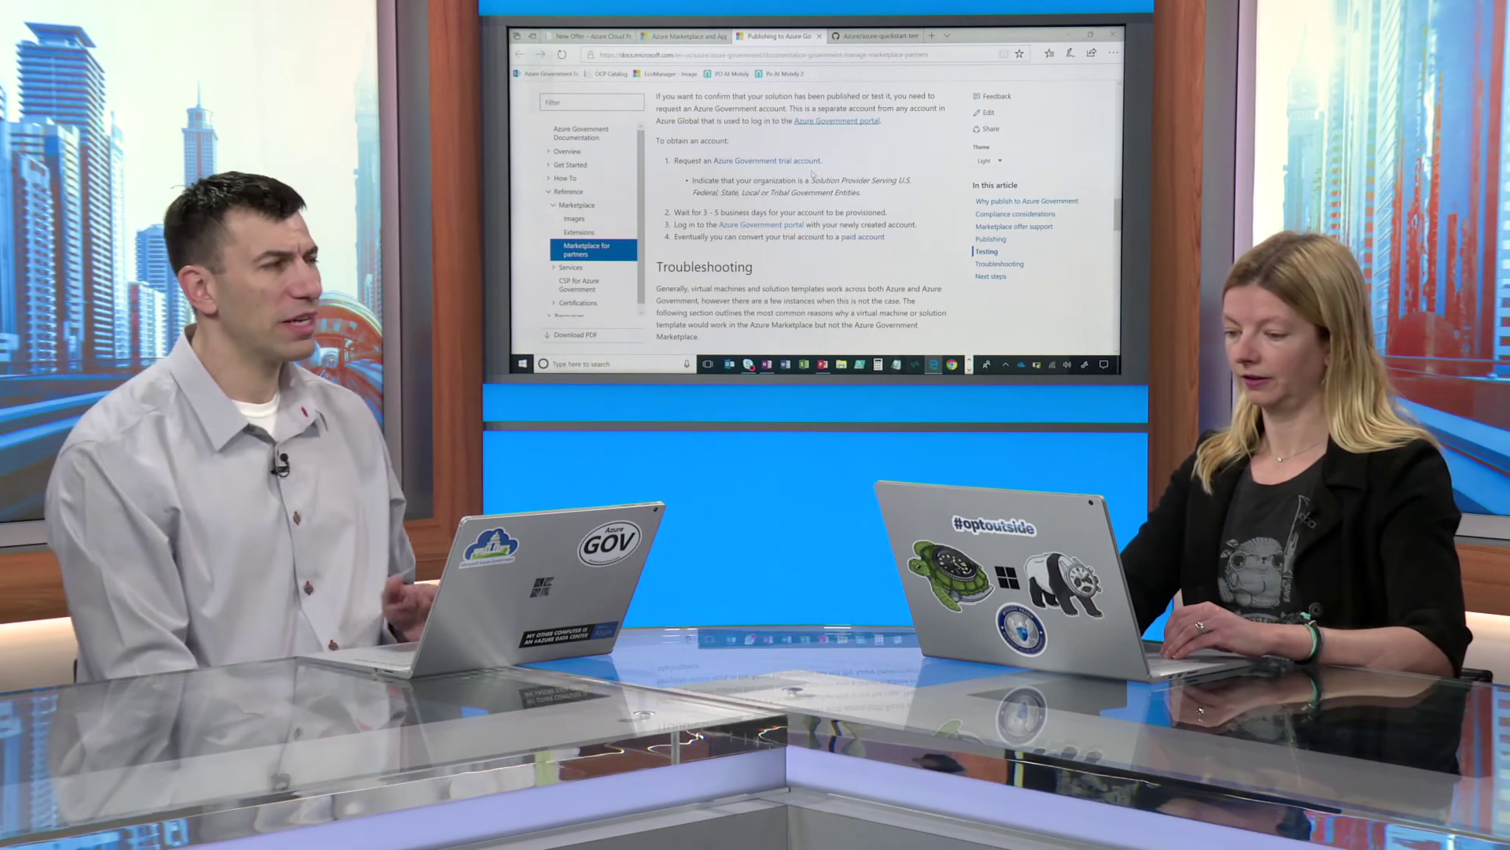
key("XF86AudioRaiseVolume")
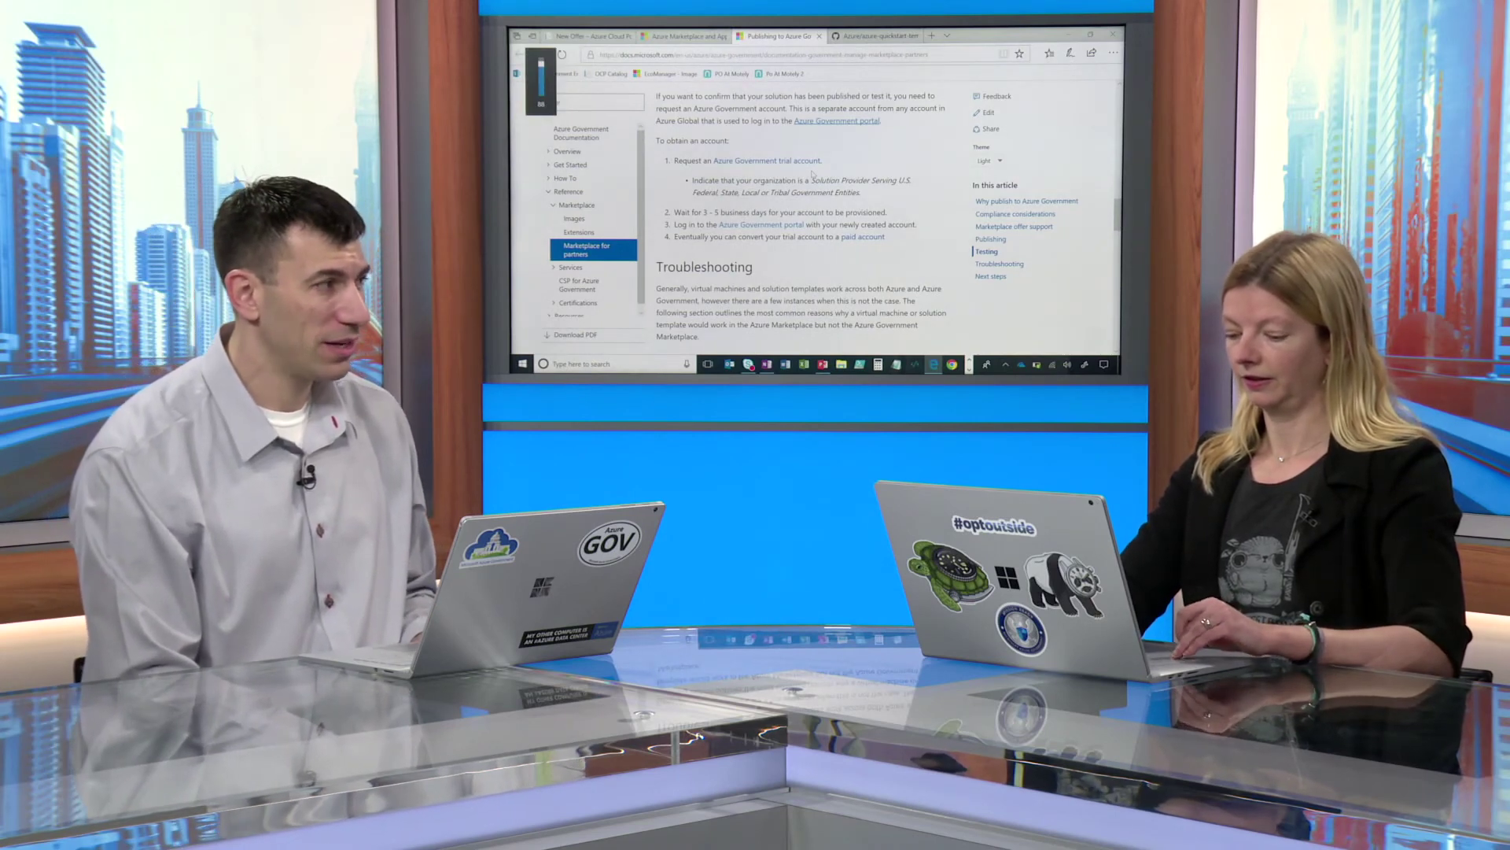